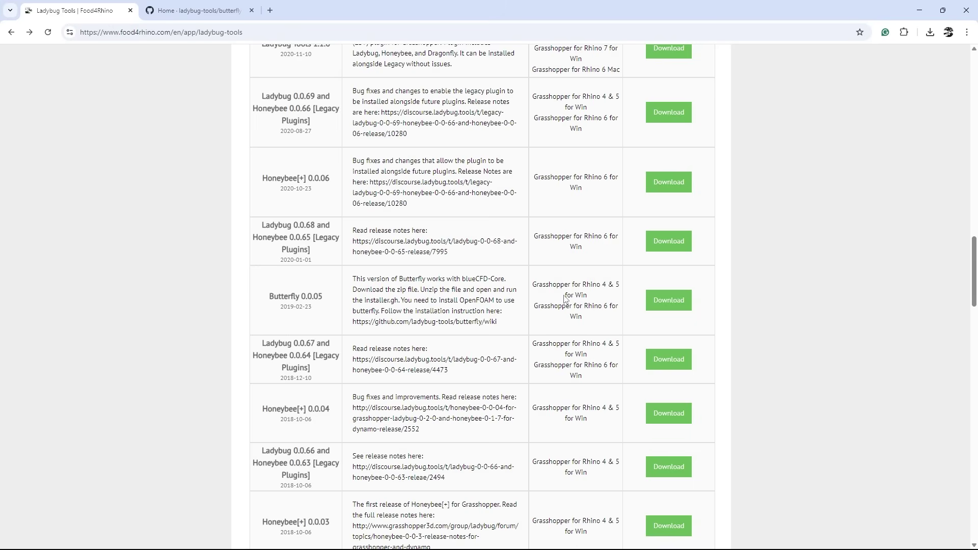
Check the Rhino support and wiki address of the Butterfly 0.0.05 release, and open the wiki's Installing blueCFD-Core page
drag(535, 304, 582, 317)
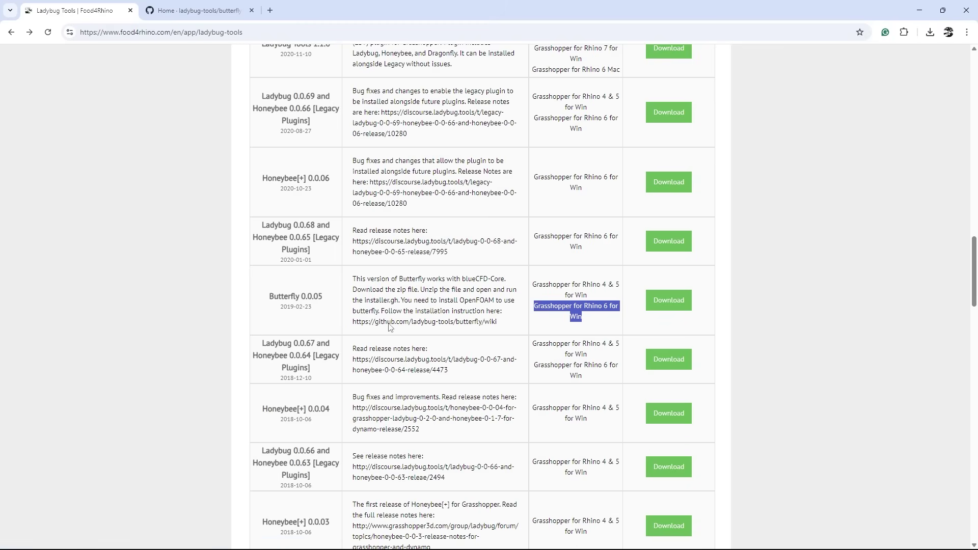
drag(502, 323, 352, 325)
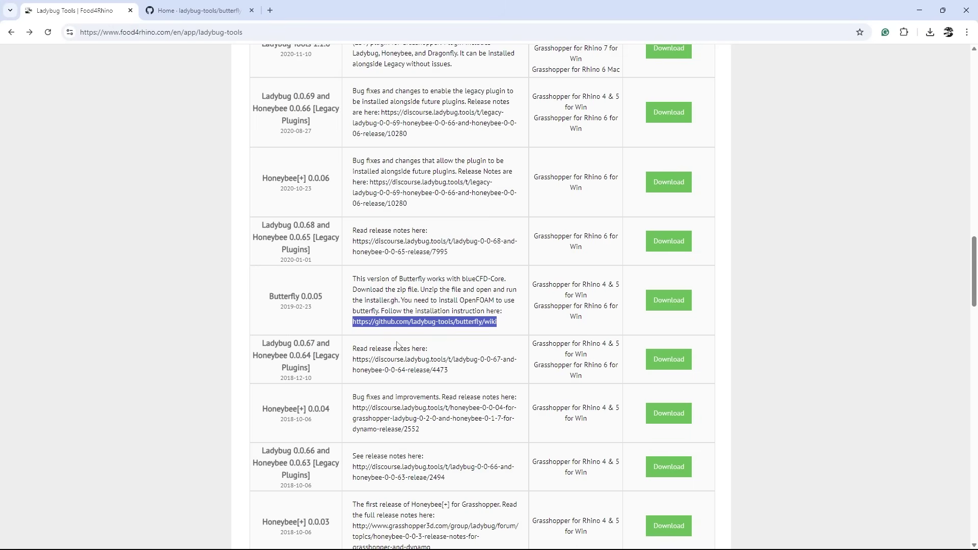
key(ctrl+Tab)
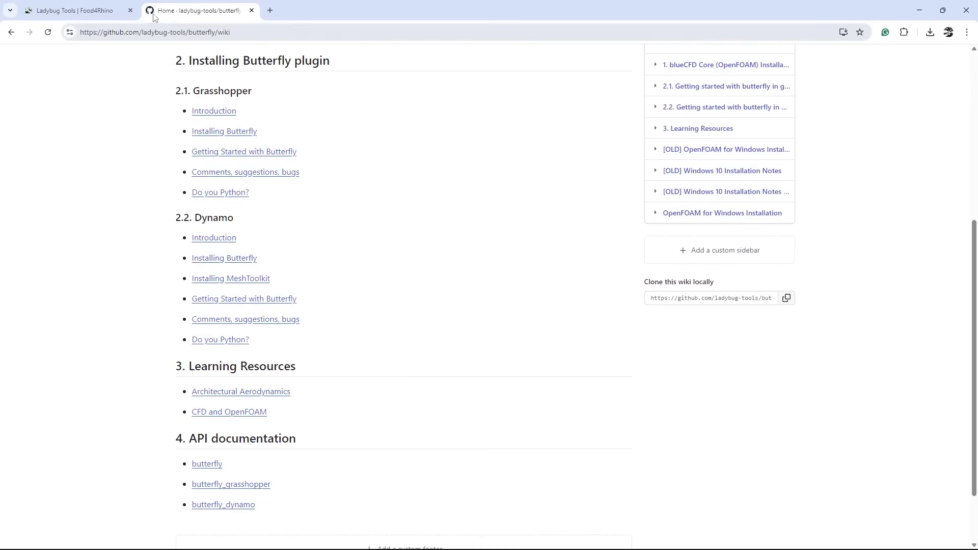
scroll(329, 248, down, 1)
scroll(331, 248, up, 2)
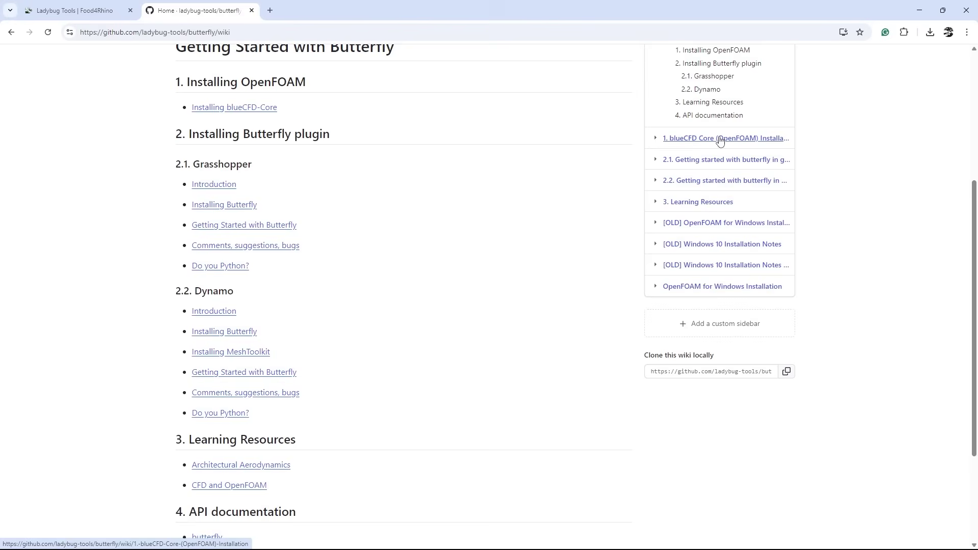
click(244, 108)
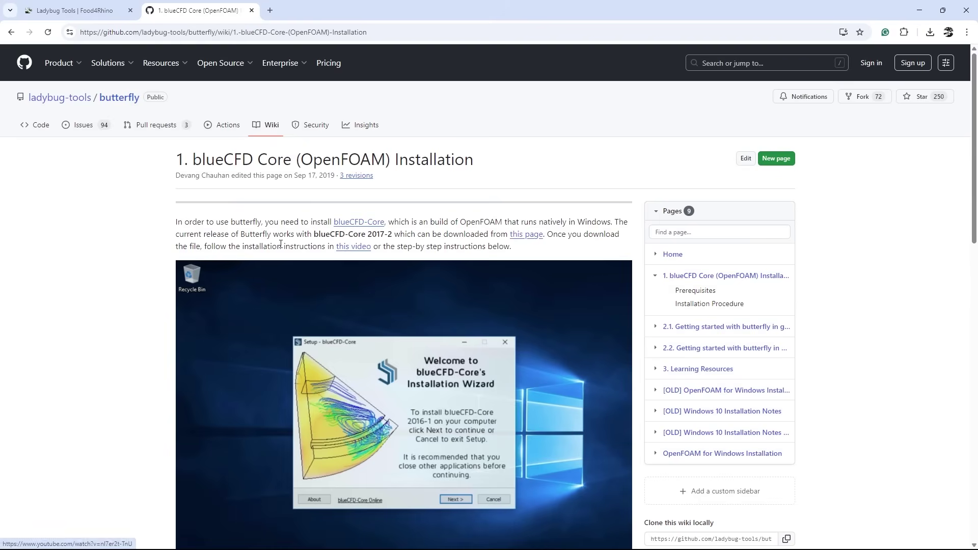
Highlight the required blueCFD-Core version in the introduction and look over the installation page
drag(313, 234, 392, 235)
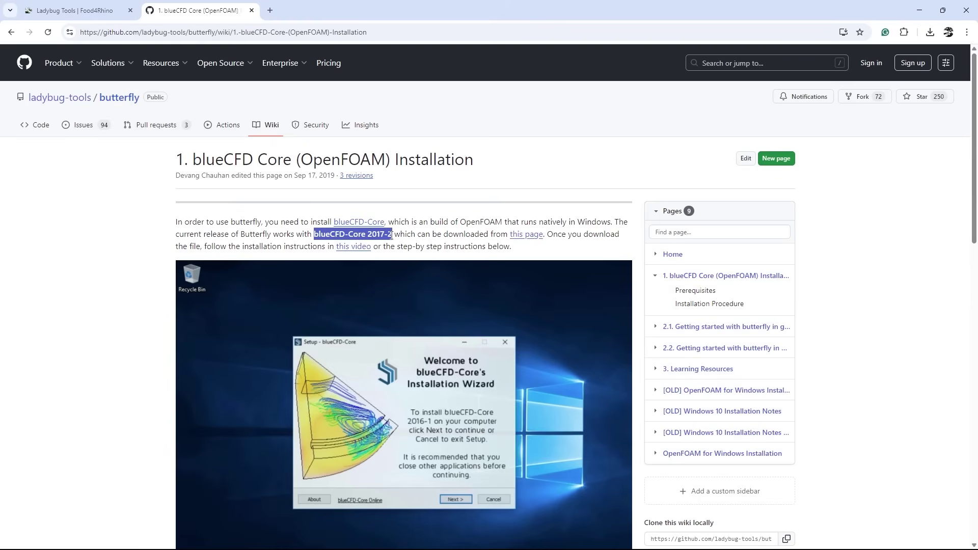
drag(315, 235, 393, 236)
drag(368, 234, 393, 235)
scroll(381, 237, down, 2)
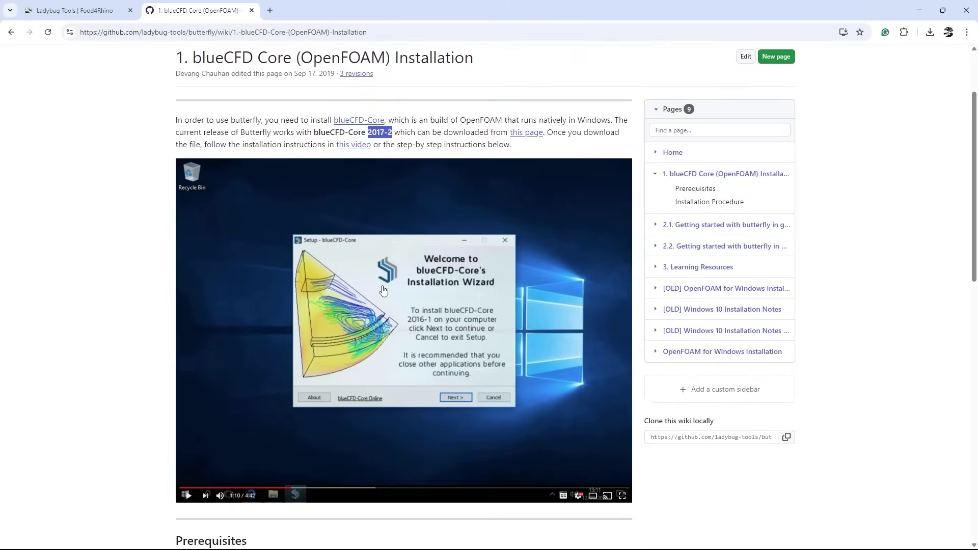
scroll(384, 291, up, 2)
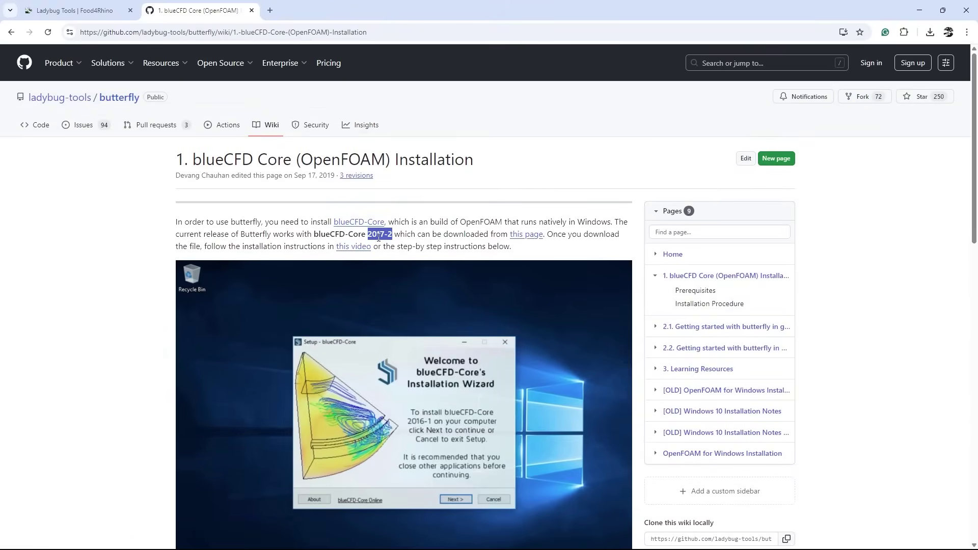
Go to the desktop and move the two blueCFD-Core 2017 shortcuts down to an empty area
click(920, 10)
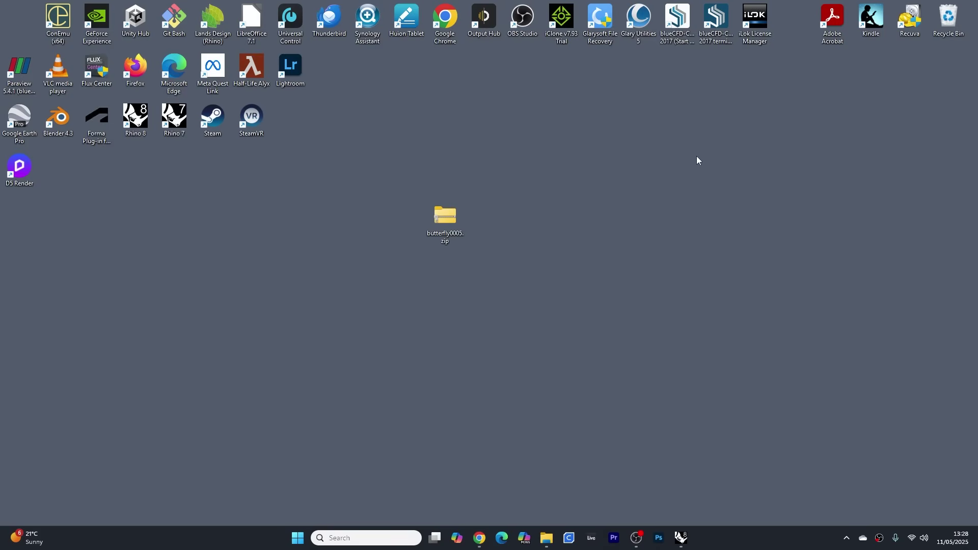
drag(716, 94, 647, 173)
drag(589, 125, 749, 287)
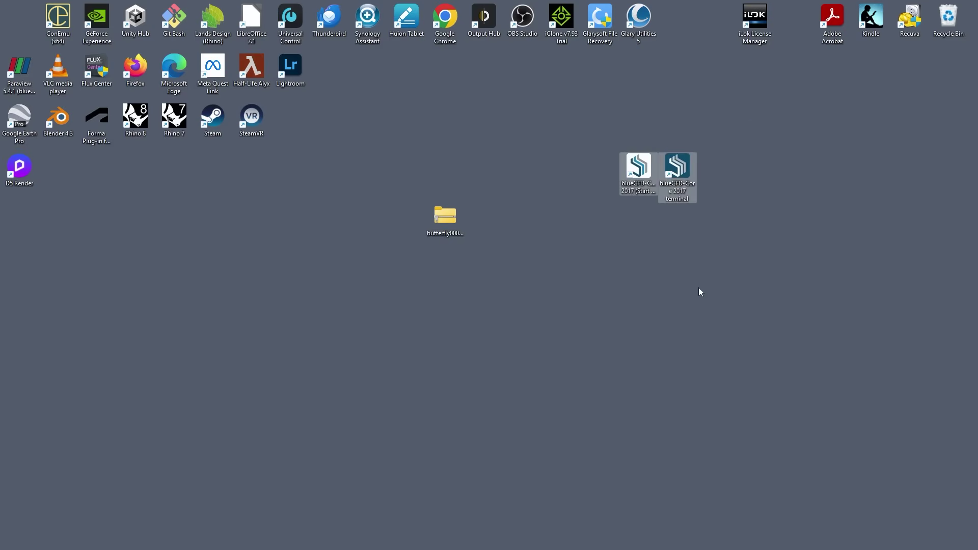
click(691, 185)
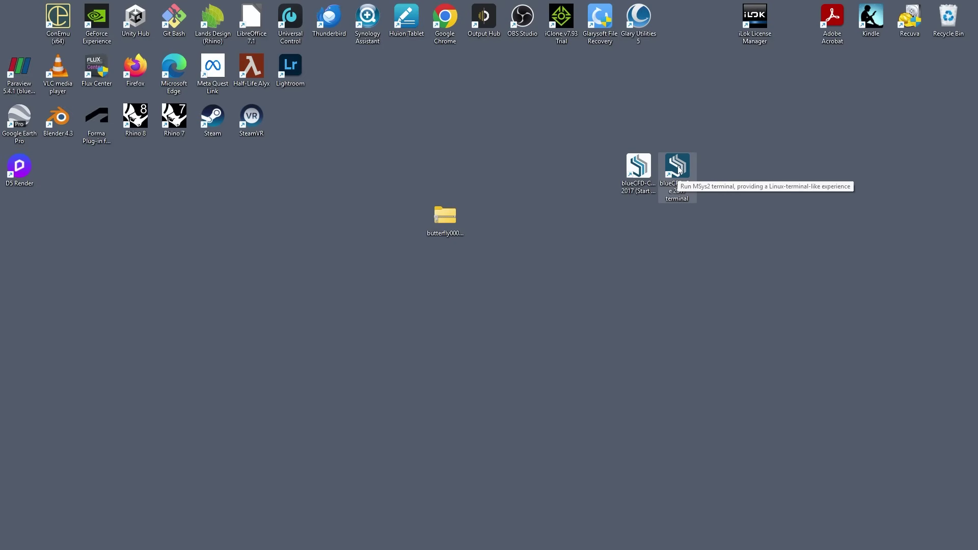
click(672, 251)
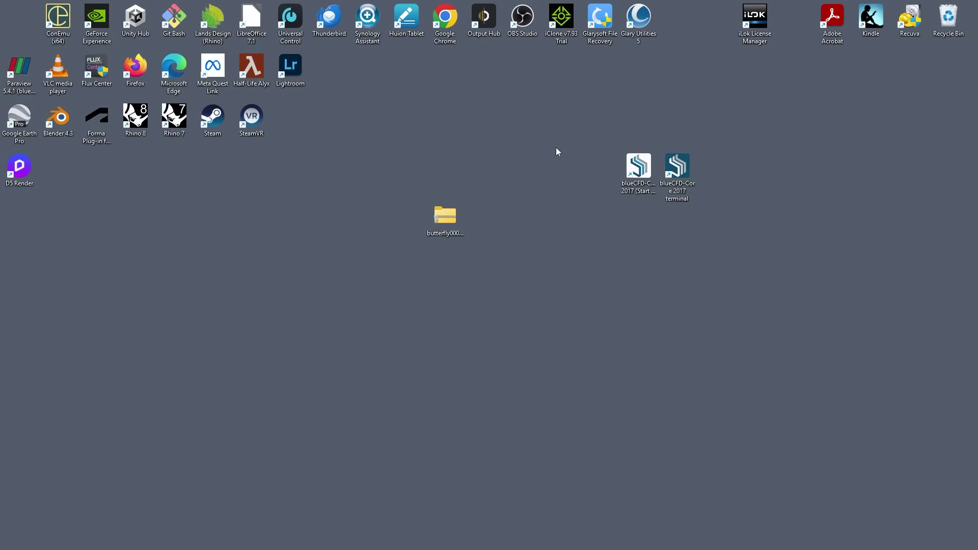
Place the ParaView 5.4.1 shortcut beside the blueCFD-Core ones and shift the Butterfly zip archive slightly on the desktop
drag(18, 68, 714, 159)
click(715, 246)
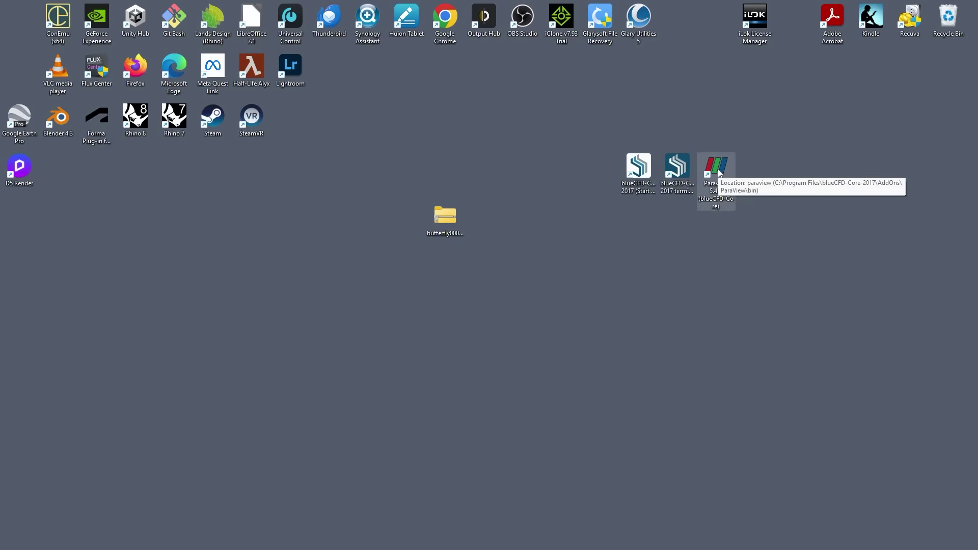
click(639, 166)
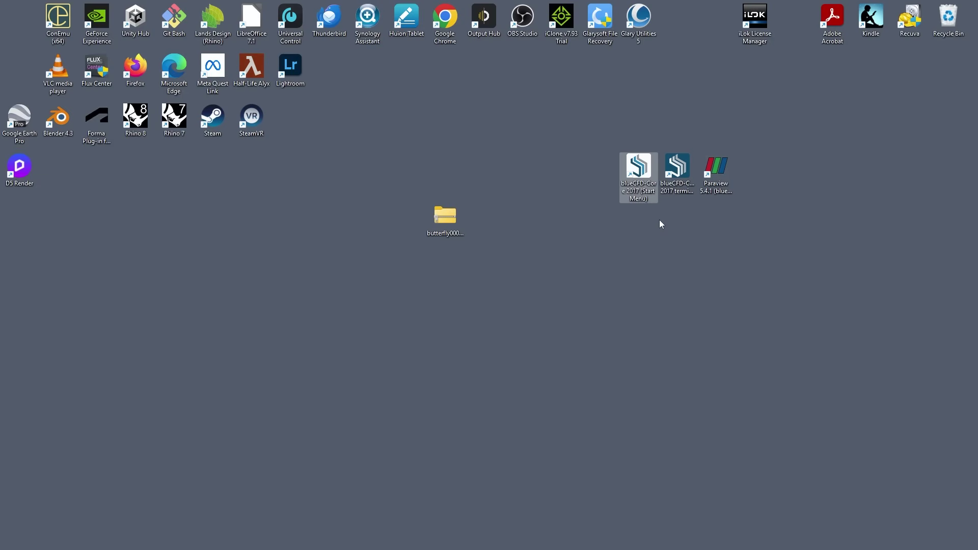
click(765, 193)
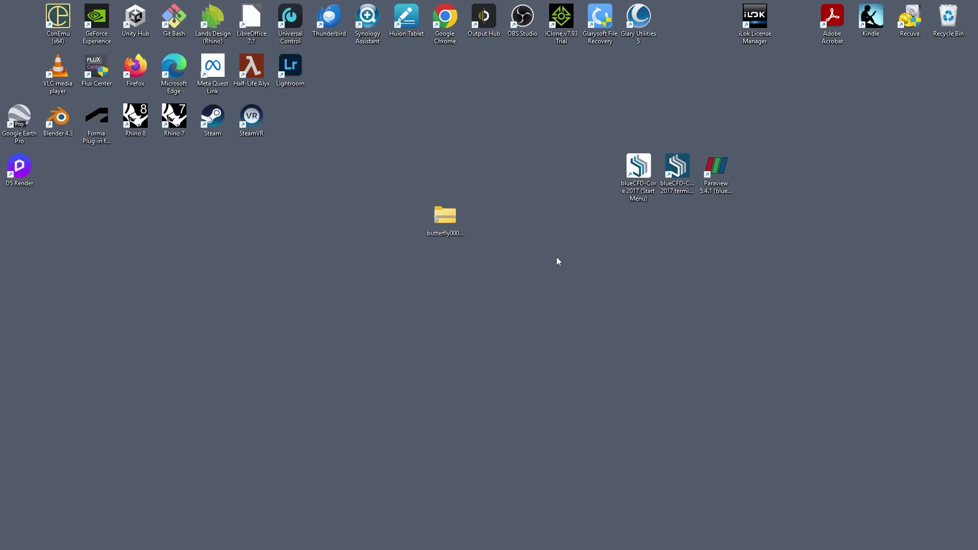
drag(429, 211, 484, 221)
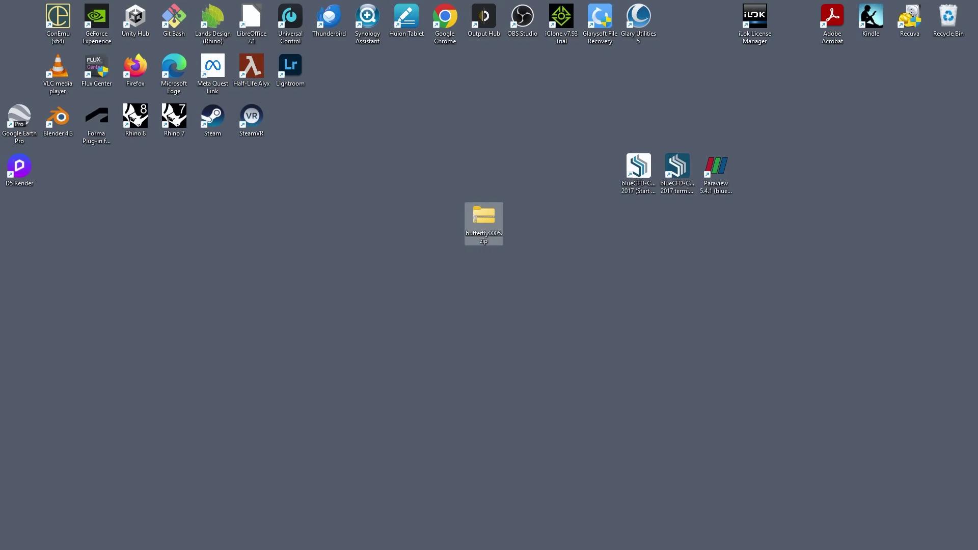
Exit the running Rhino 8 session and start Rhino 8 again as administrator
click(681, 537)
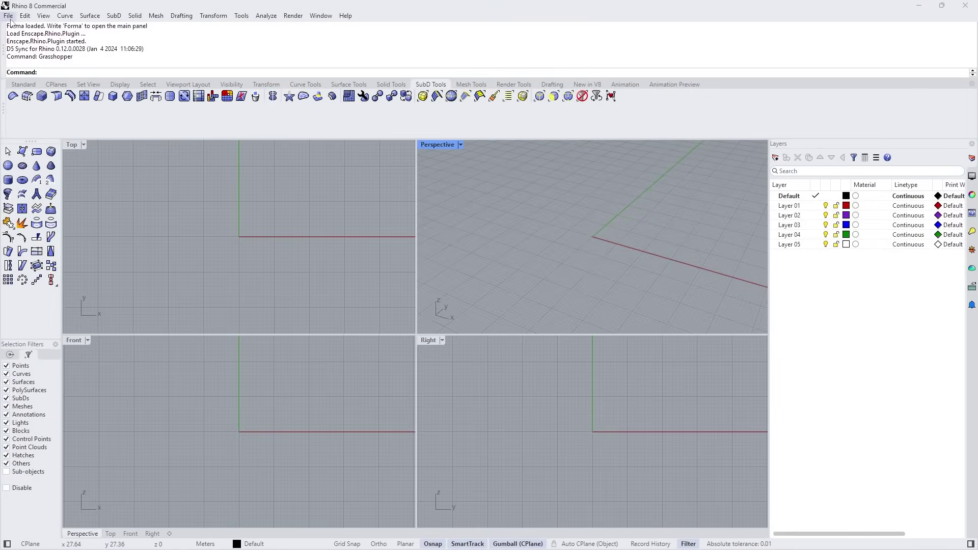
click(8, 15)
mouse_move(29, 21)
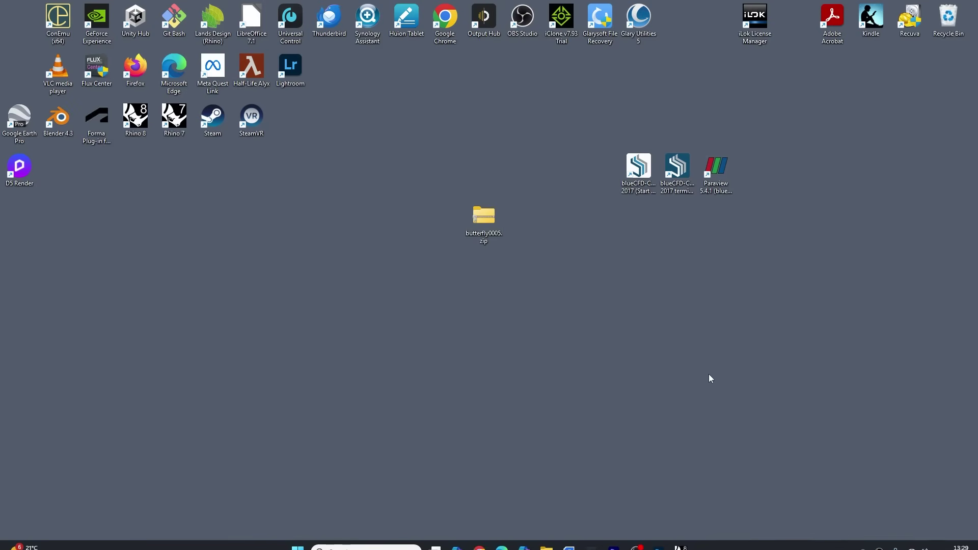
right_click(681, 538)
right_click(135, 120)
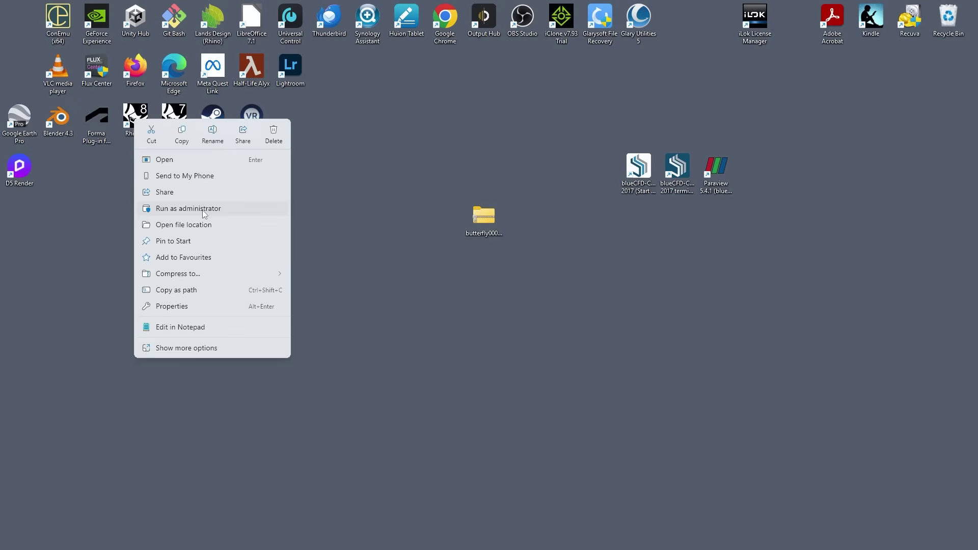
click(205, 214)
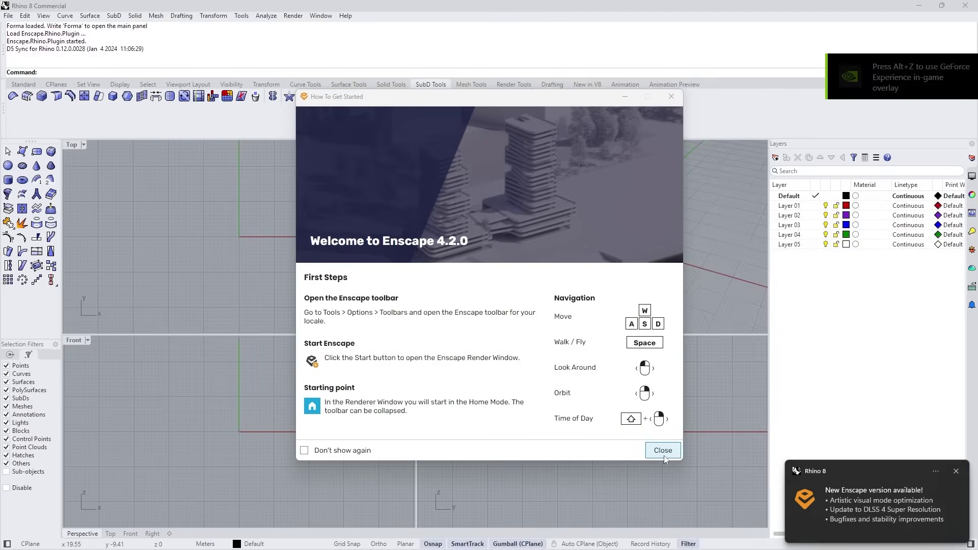
Dismiss the Enscape welcome window and update notice, and arrange a smaller Rhino window with the Butterfly zip archive clear beside it
click(663, 451)
click(957, 471)
drag(707, 5, 271, 96)
drag(488, 223, 759, 223)
drag(327, 93, 591, 94)
drag(733, 145, 617, 145)
drag(449, 94, 454, 92)
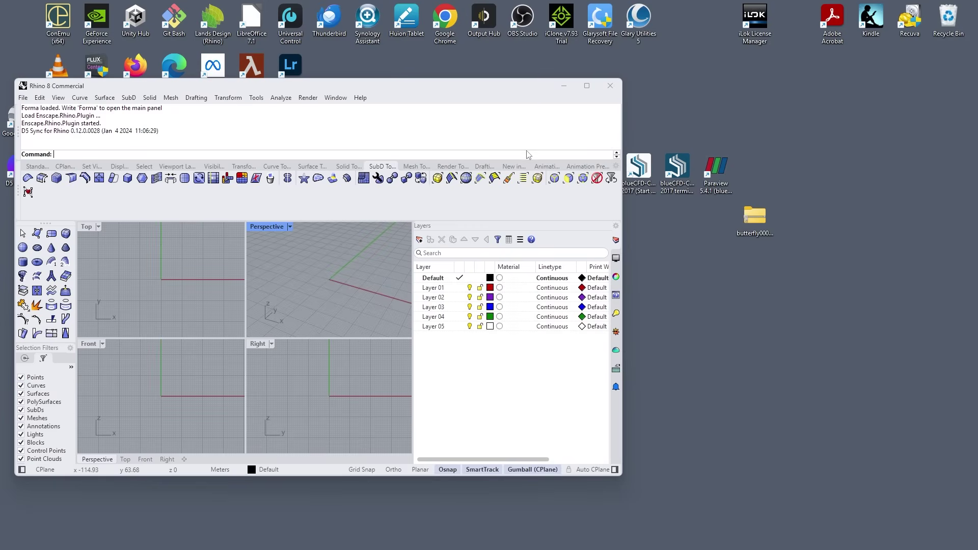
Extract the Butterfly zip archive to C:\Users\Admin\Desktop\butterfly0005 and place the extracted folder below the archive
click(765, 227)
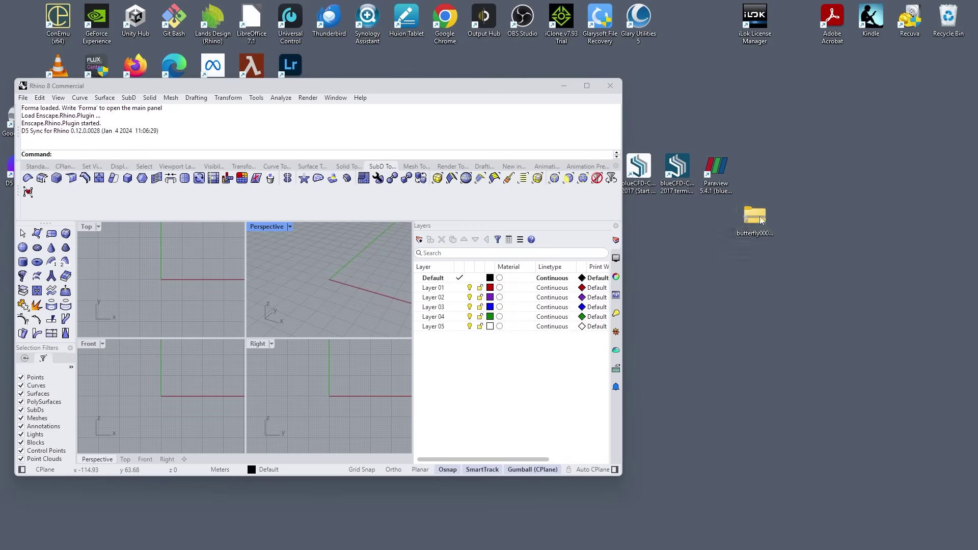
right_click(762, 221)
click(797, 325)
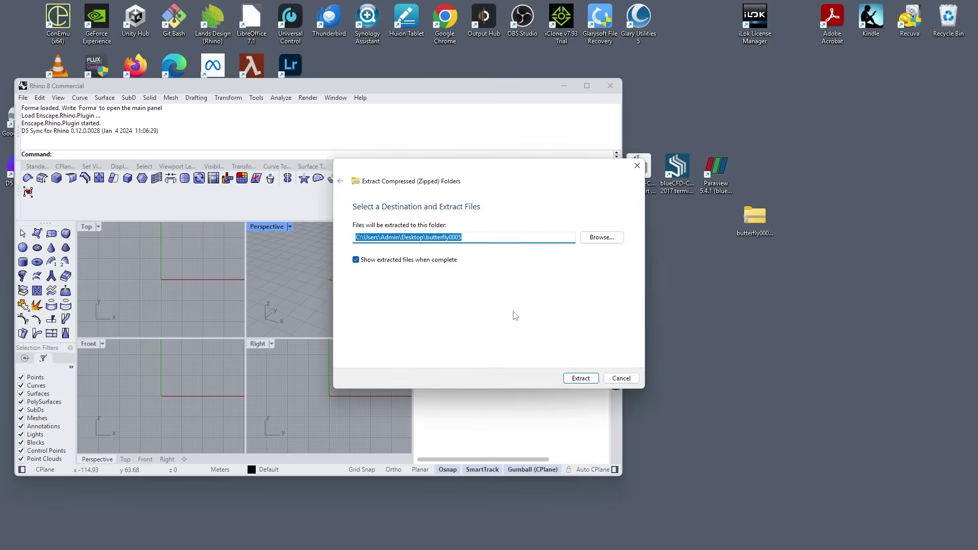
click(586, 377)
drag(19, 18, 754, 266)
Launch Grasshopper from Rhino, open the extracted butterfly0005 folder and arrange both windows side by side
drag(492, 174, 566, 83)
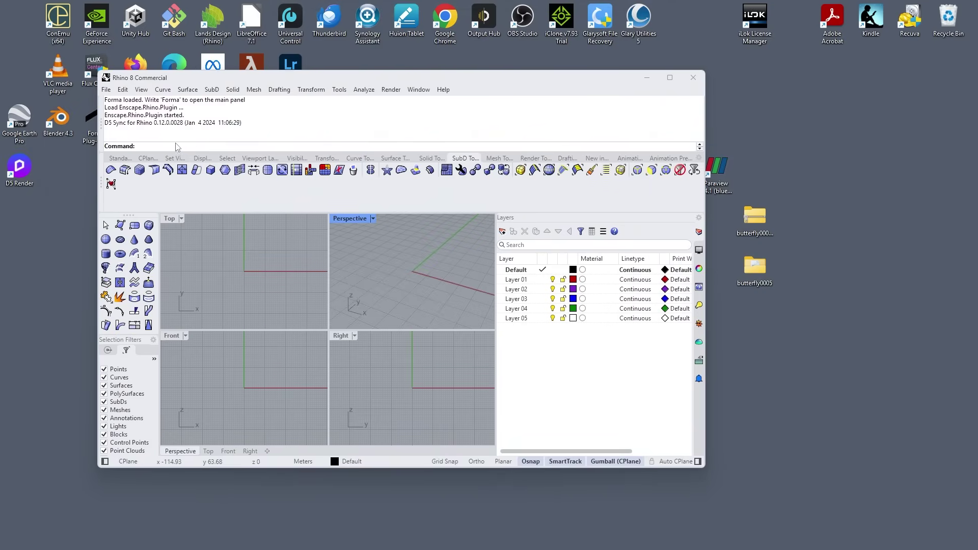
text(Grasshopper)
key(Return)
double_click(755, 265)
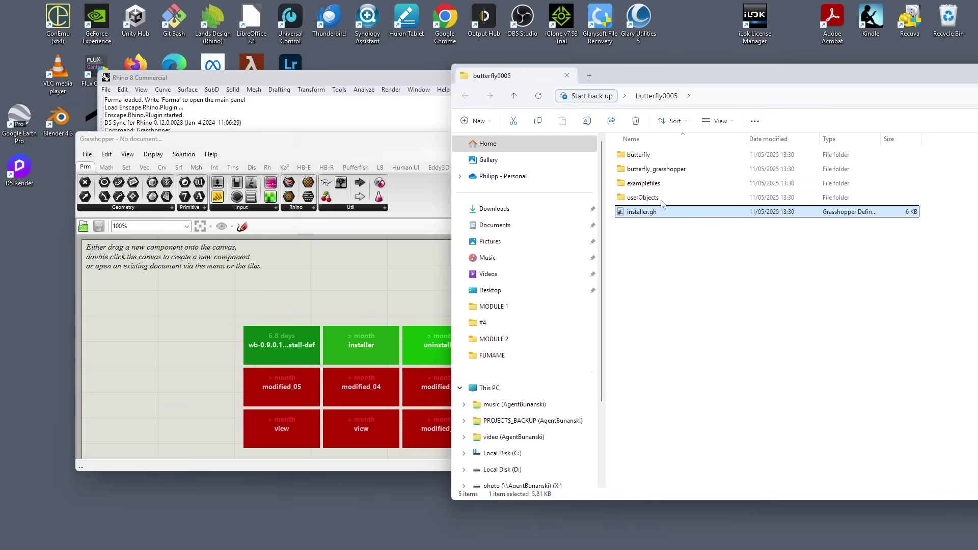
click(639, 79)
drag(639, 79, 754, 77)
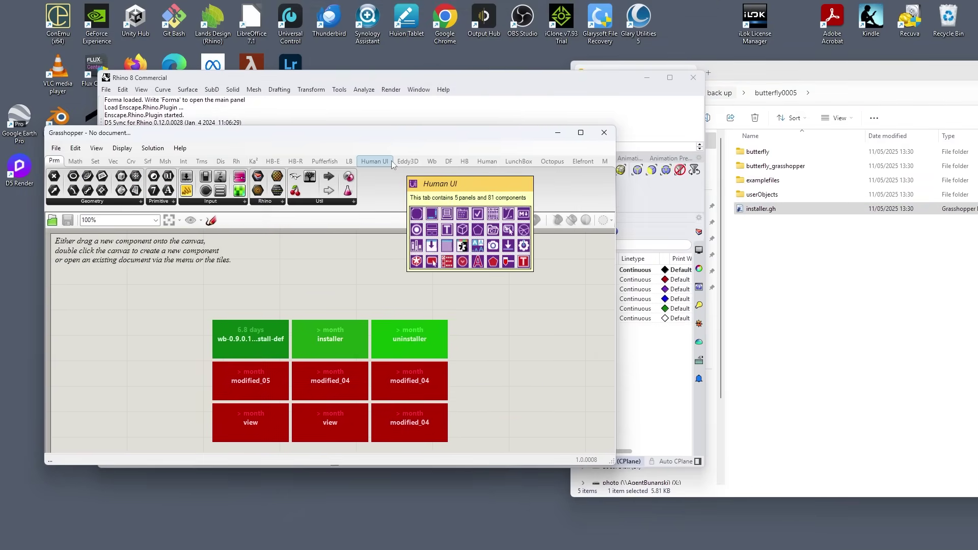
drag(488, 134, 508, 113)
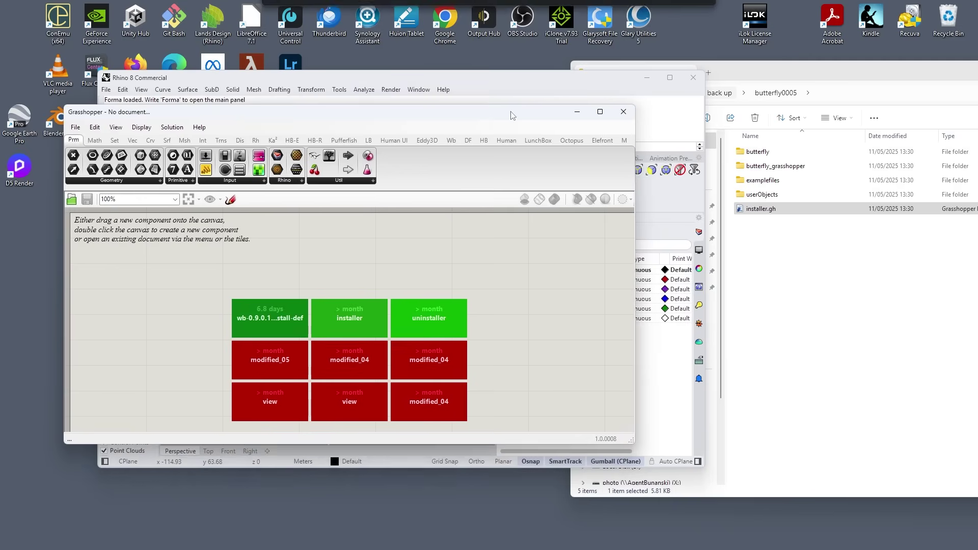
click(758, 209)
right_drag(760, 211, 828, 264)
mouse_move(760, 209)
mouse_down()
mouse_move(193, 289)
mouse_move(770, 251)
mouse_move(770, 211)
mouse_up()
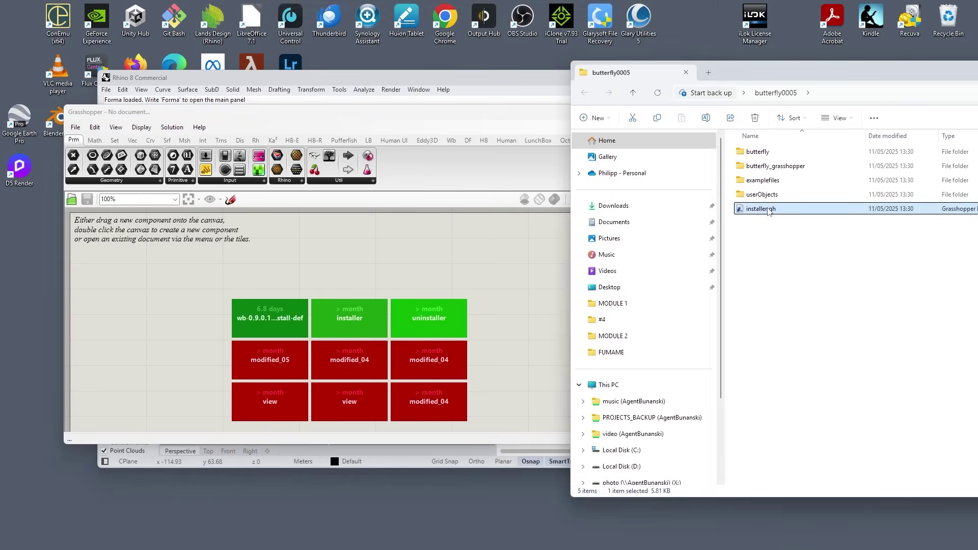
click(75, 127)
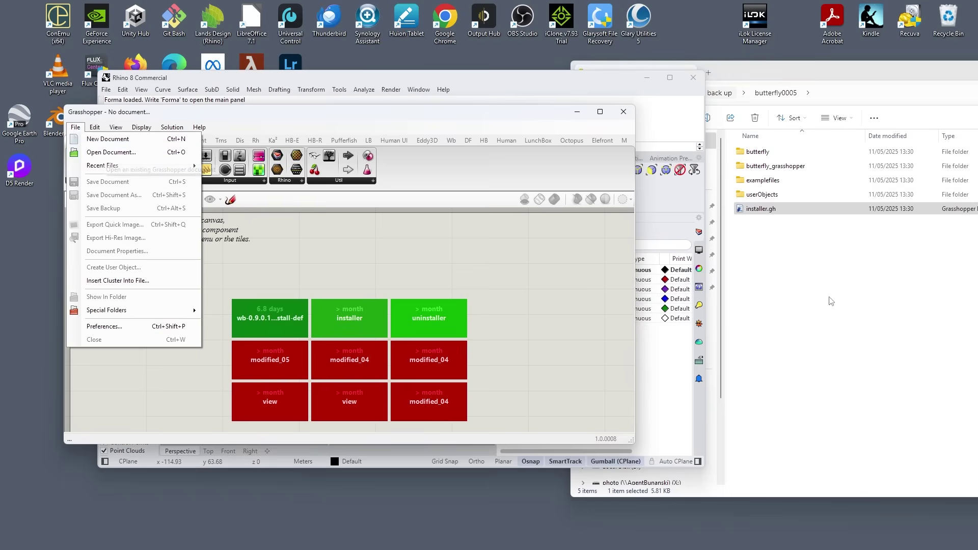
click(786, 289)
mouse_move(759, 209)
mouse_down()
mouse_move(739, 217)
mouse_move(762, 210)
mouse_up()
click(75, 128)
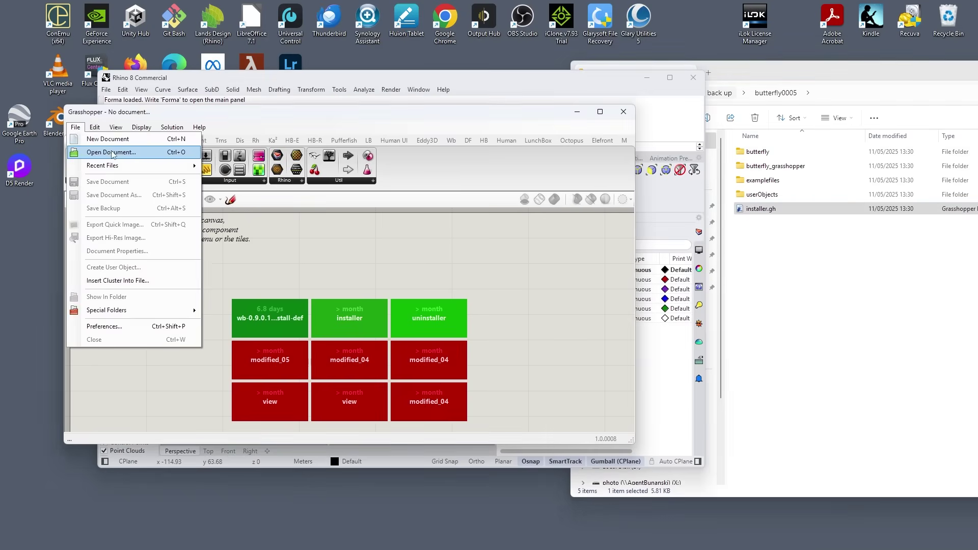
click(112, 153)
key(Escape)
Open installer.gh from the extracted folder C:\Users\Admin\Desktop\butterfly0005 as a Grasshopper document, reusing the folder path copied from the file browser
click(837, 92)
key(ctrl+c)
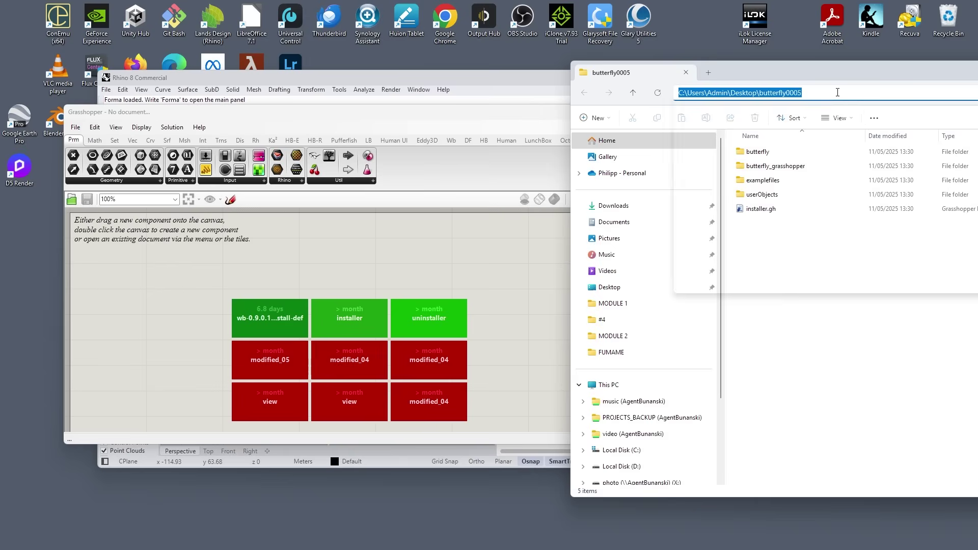
click(76, 171)
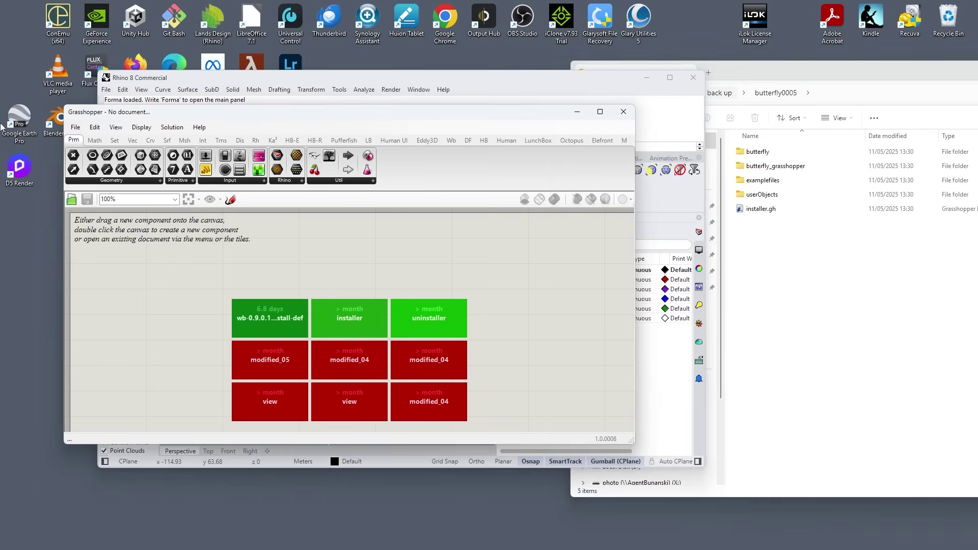
click(75, 127)
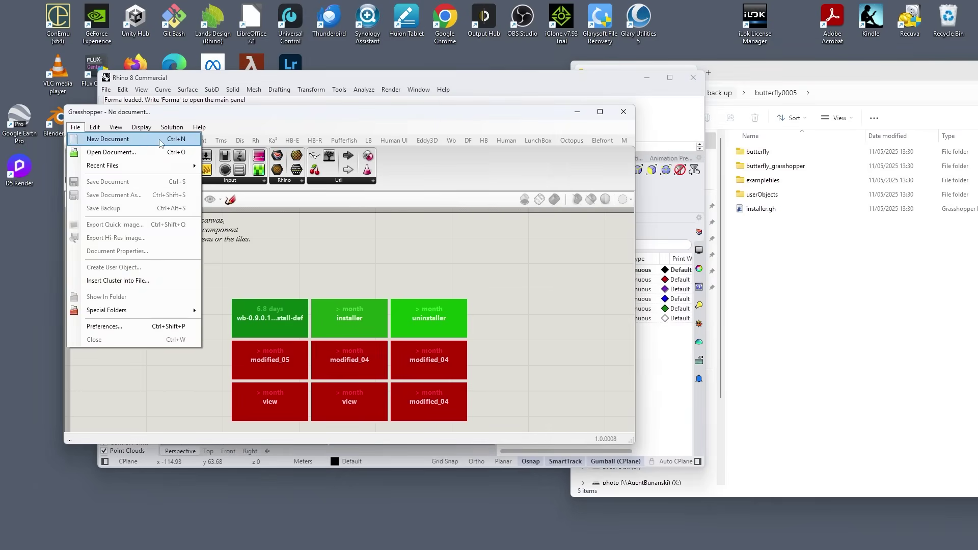
click(120, 153)
click(606, 141)
key(ctrl+v)
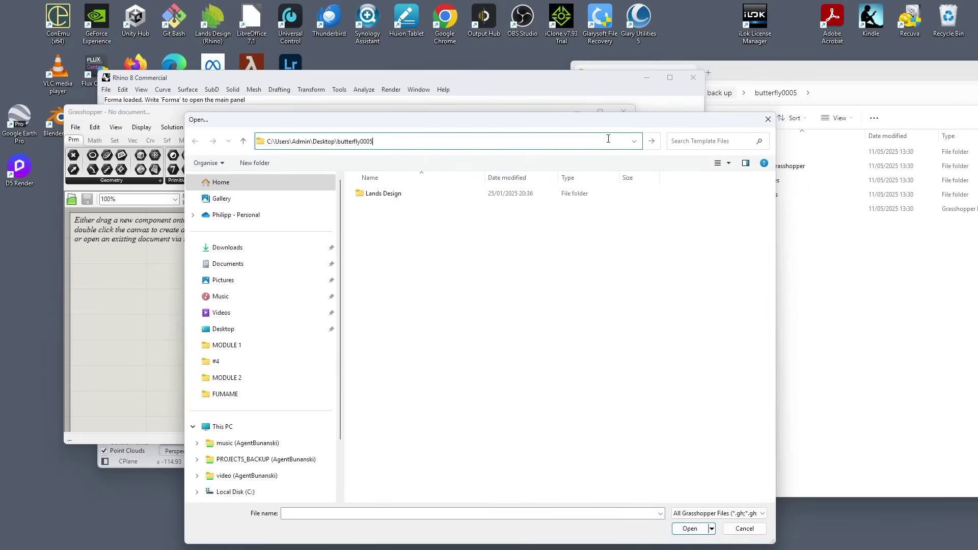
key(Return)
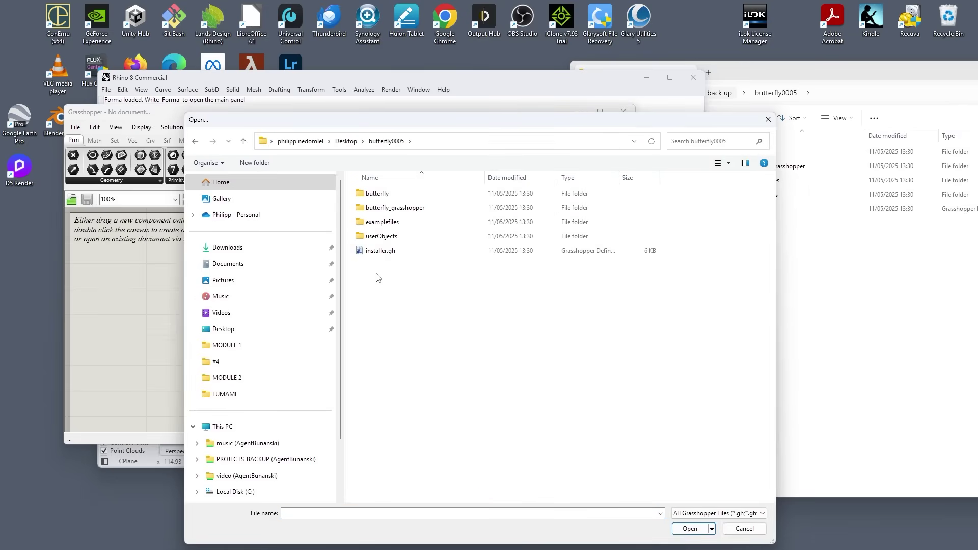
click(377, 251)
click(681, 525)
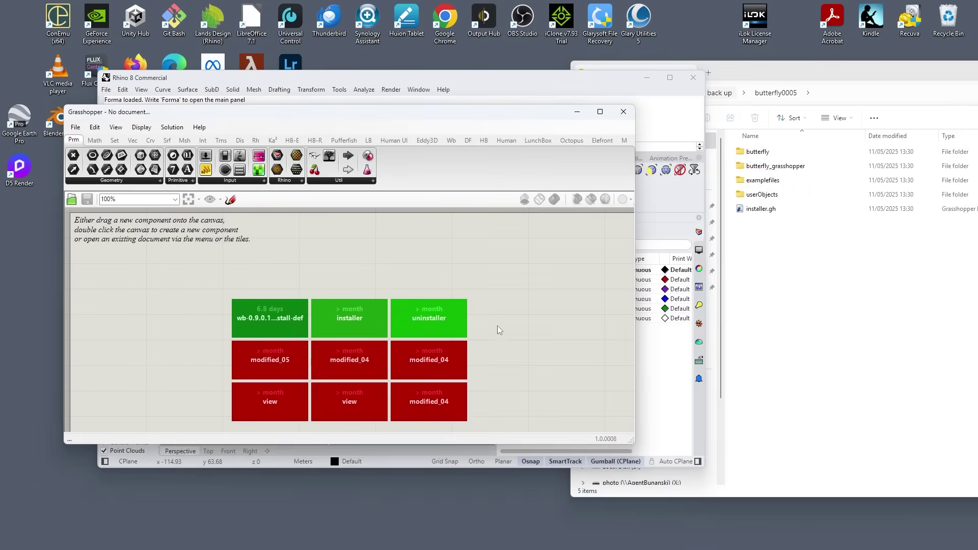
Maximize Grasshopper and run the Butterfly installation by setting the toggle on the _install input to True
key(super+Up)
click(231, 210)
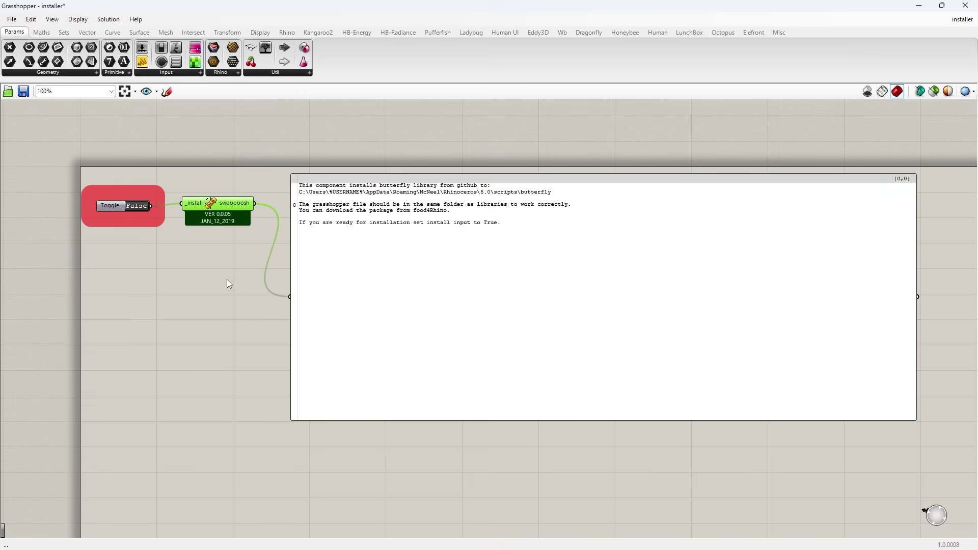
double_click(136, 205)
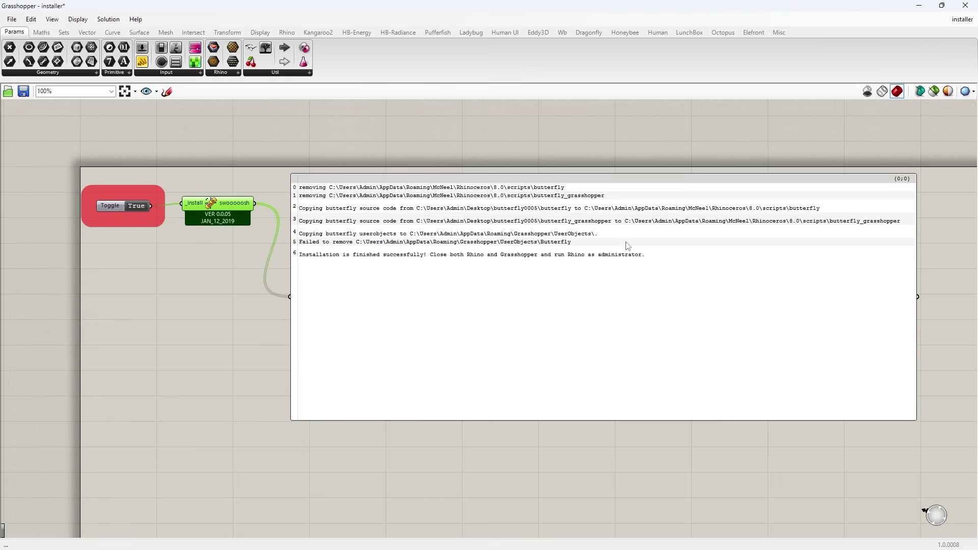
drag(208, 206, 213, 218)
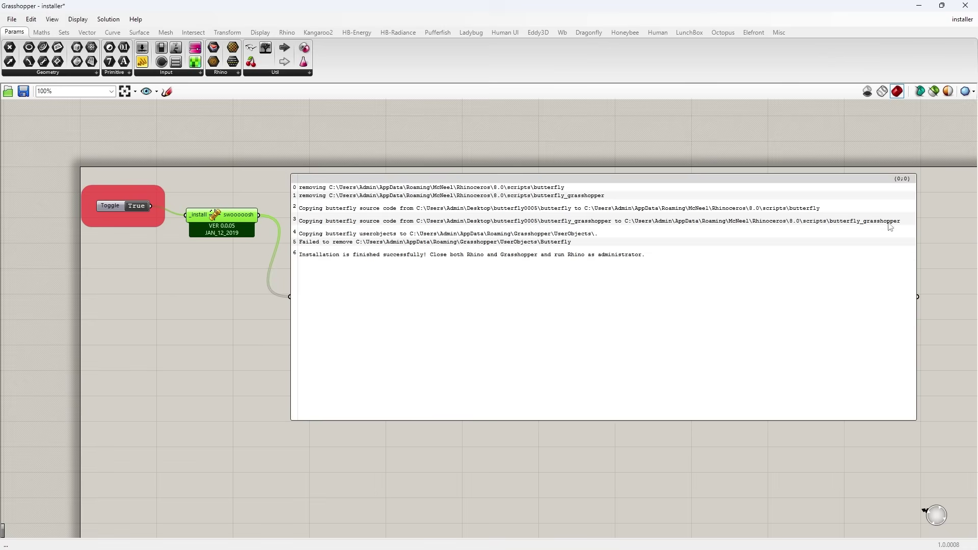
Close the installer definition without saving its changes, and close both Grasshopper and Rhino
click(12, 19)
click(63, 233)
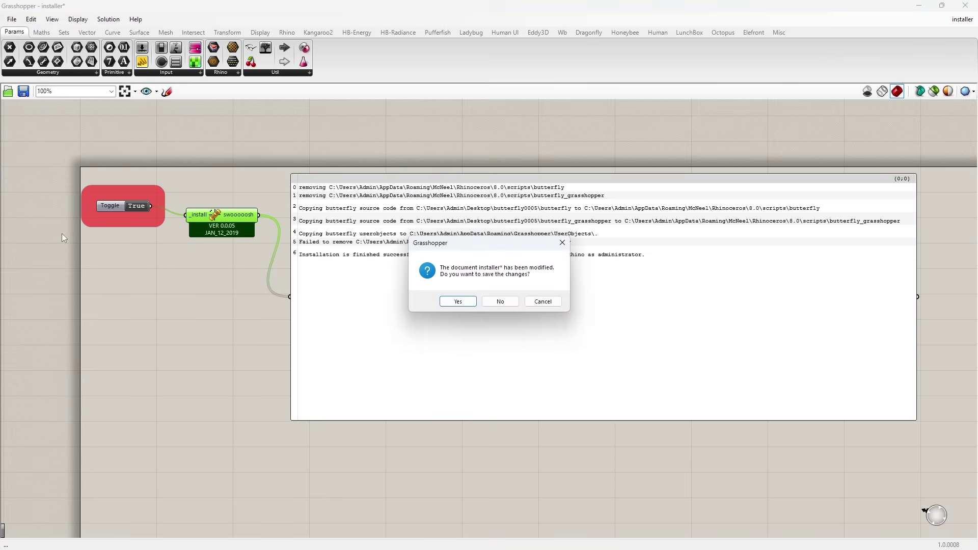
click(498, 300)
click(966, 5)
click(693, 77)
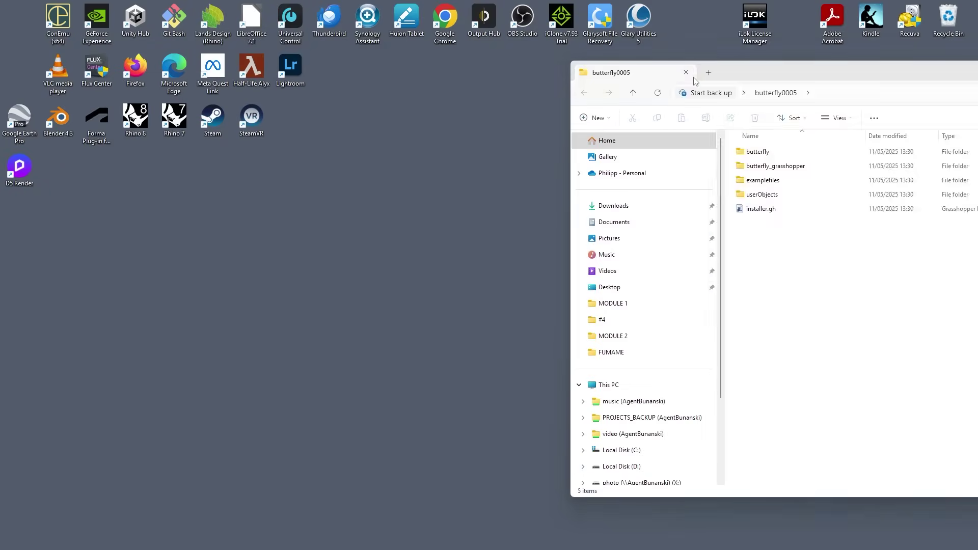
Start Rhino 8 again as administrator and launch Grasshopper
click(532, 135)
right_click(135, 118)
click(217, 202)
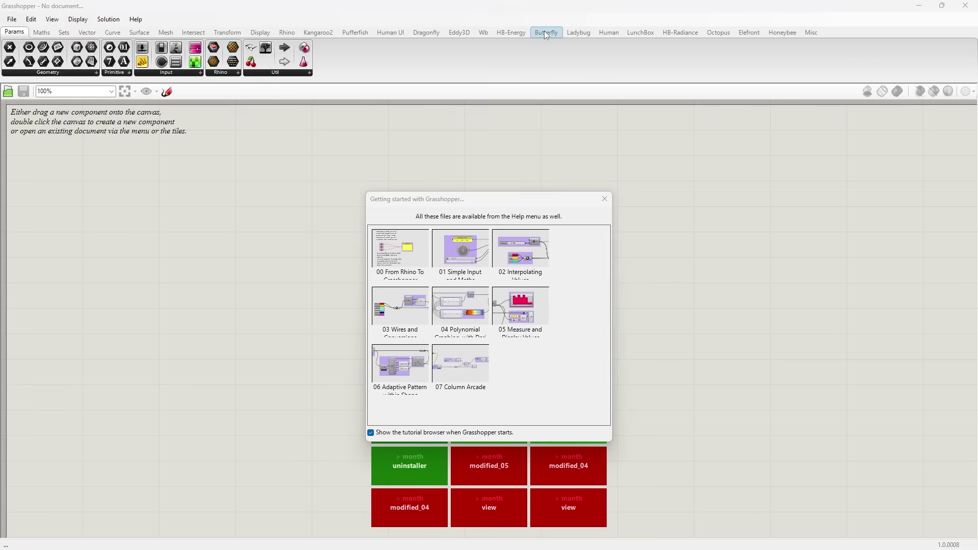
Try out the Butterfly component together with a toggle on an empty canvas, and delete the test components
click(545, 32)
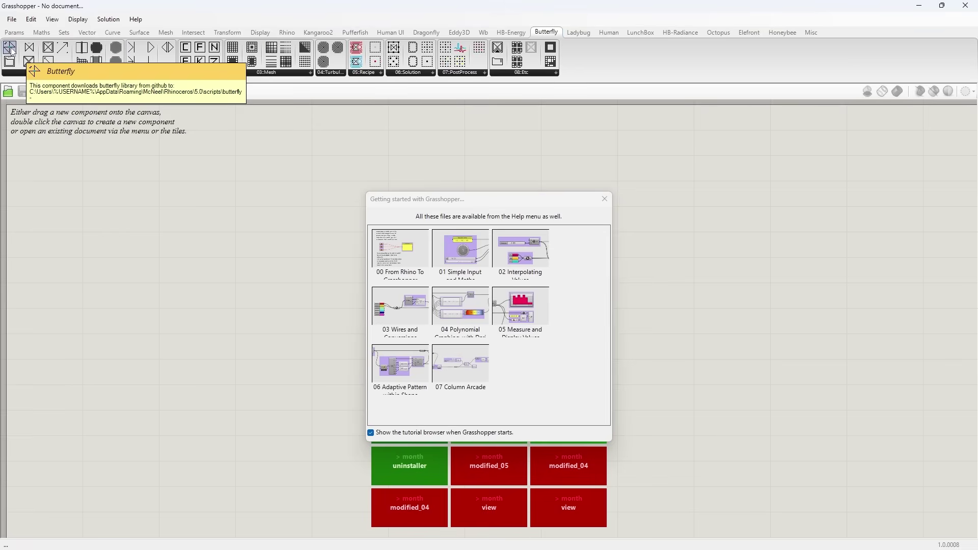
drag(11, 51, 357, 234)
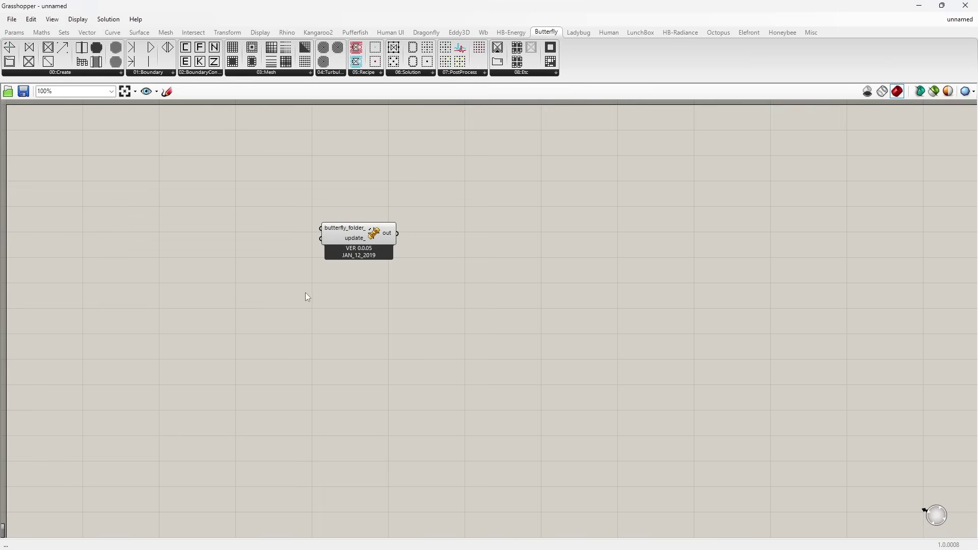
double_click(323, 304)
text(too)
key(BackSpace)
text(ggle)
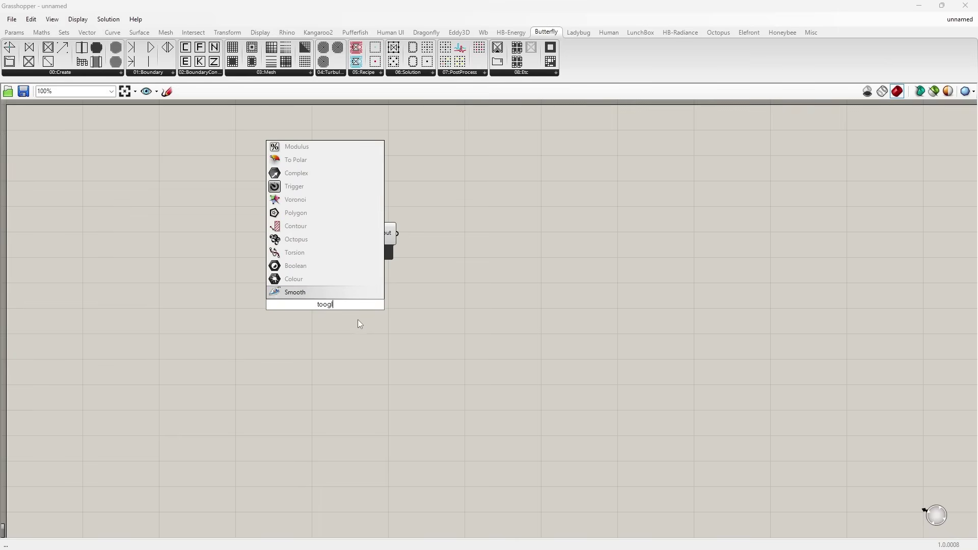
key(Return)
drag(235, 290, 282, 235)
drag(461, 190, 146, 302)
key(Delete)
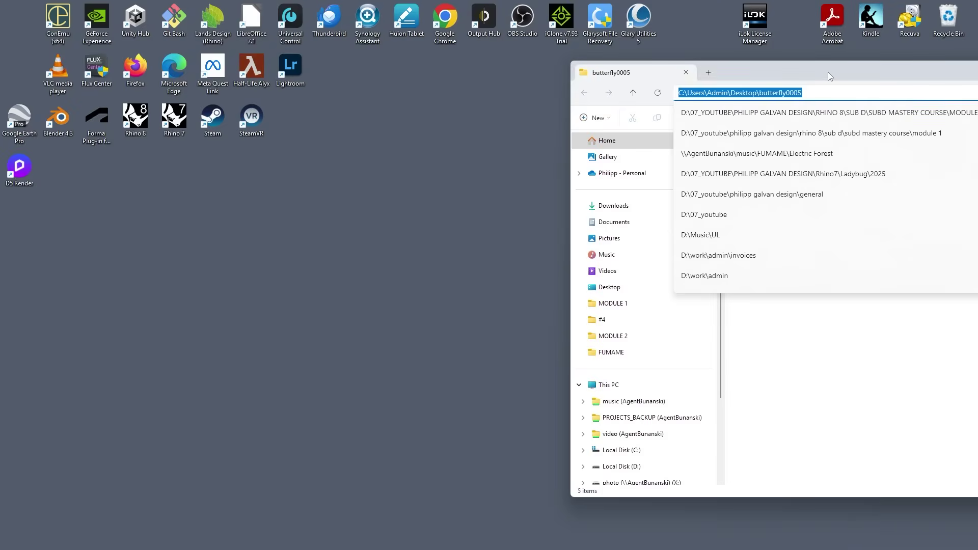
Look through the butterfly and examplefiles subfolders of the extracted butterfly0005 folder for the supplied example definitions
click(874, 72)
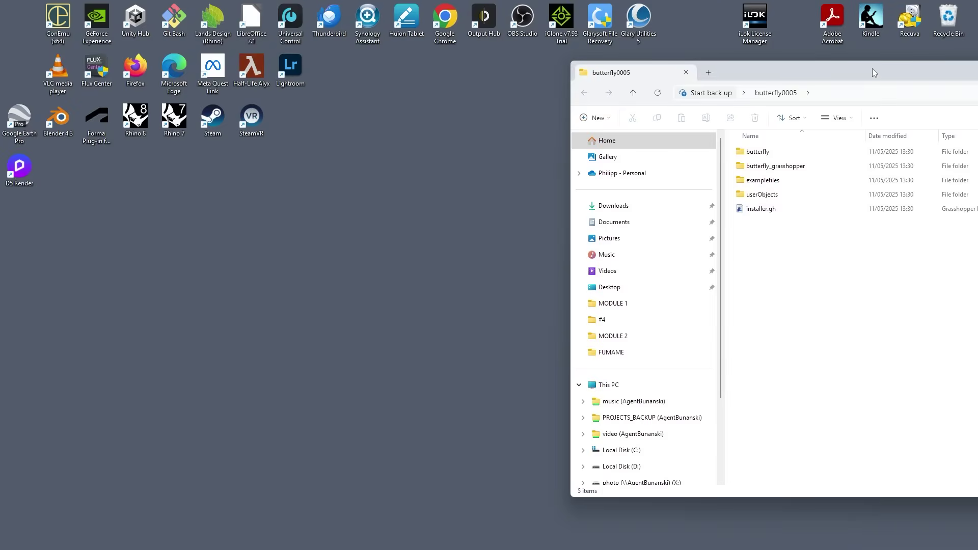
drag(873, 72, 533, 118)
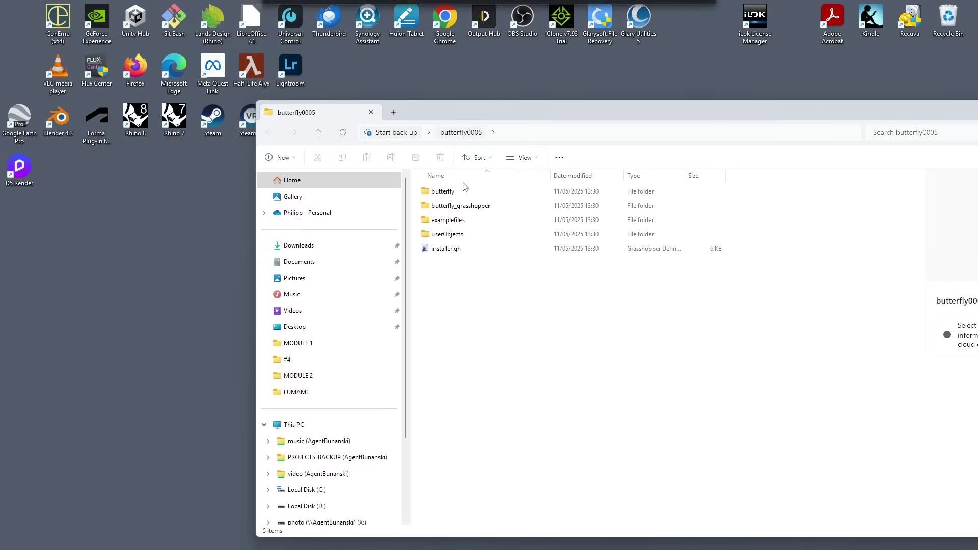
click(464, 284)
double_click(454, 193)
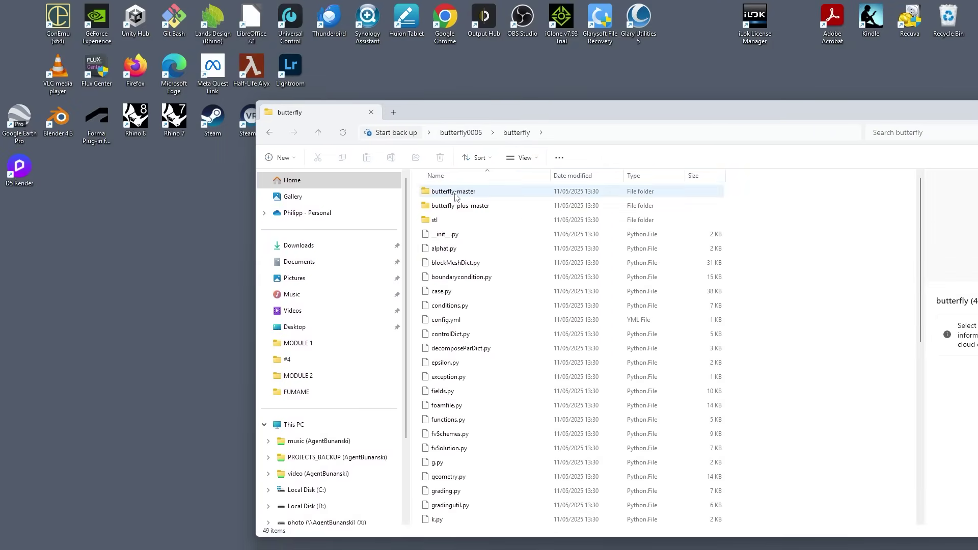
key(alt+Up)
double_click(456, 223)
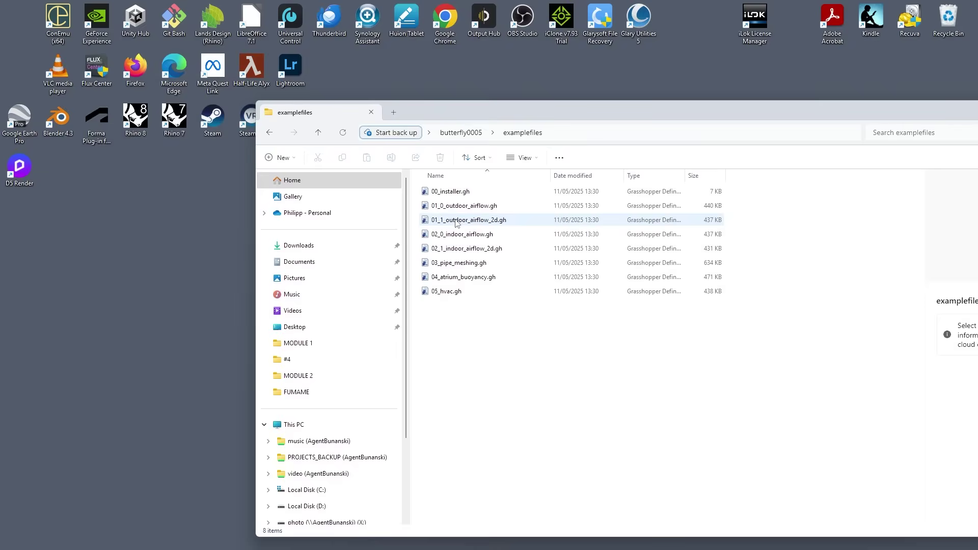
click(732, 199)
drag(737, 197, 298, 186)
Open the example definition 01_0_outdoor_airflow.gh from the examplefiles folder in Grasshopper
key(ctrl+o)
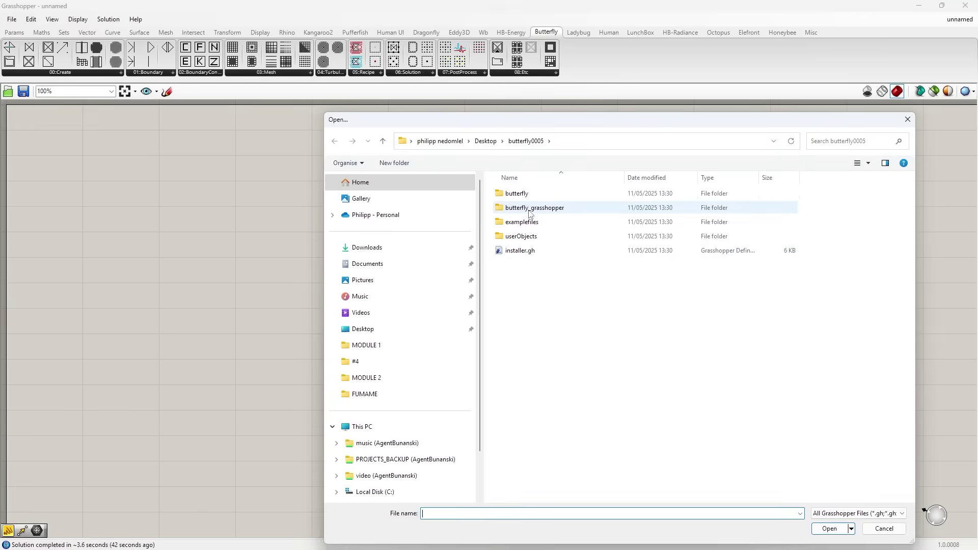
double_click(522, 238)
click(534, 142)
double_click(530, 222)
click(531, 209)
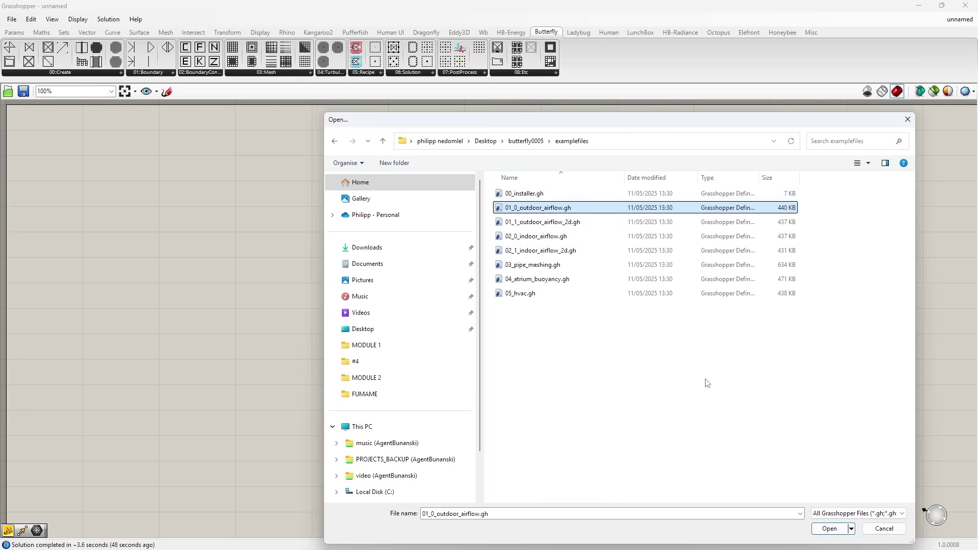
click(829, 529)
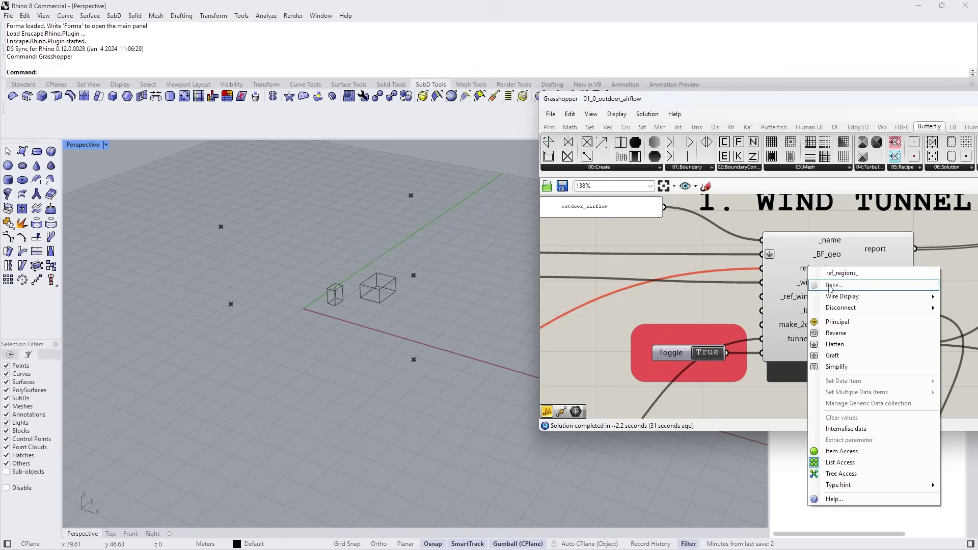
Disconnect the refinementRegion wire from the ref_regions_ input of the wind tunnel component
mouse_move(841, 308)
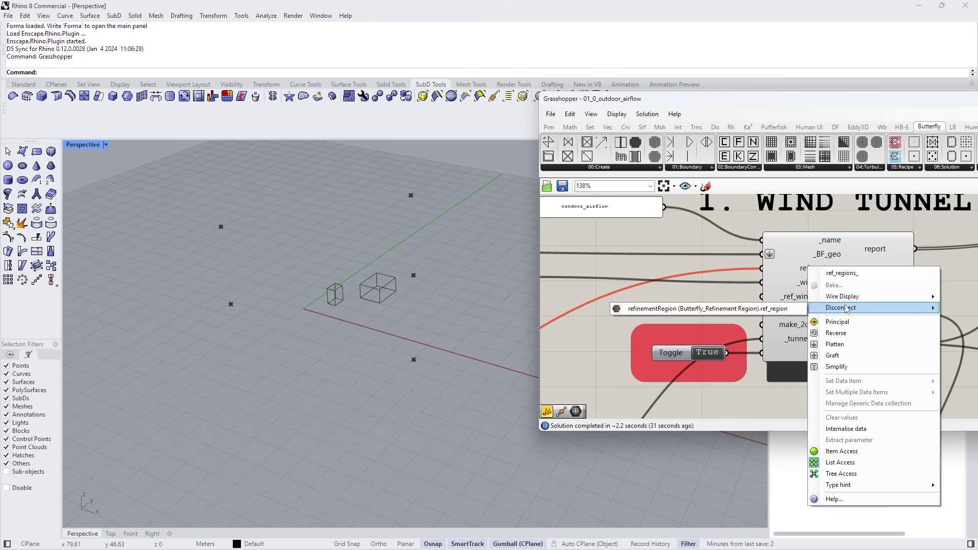
click(750, 311)
scroll(681, 277, down, 2)
scroll(710, 268, down, 3)
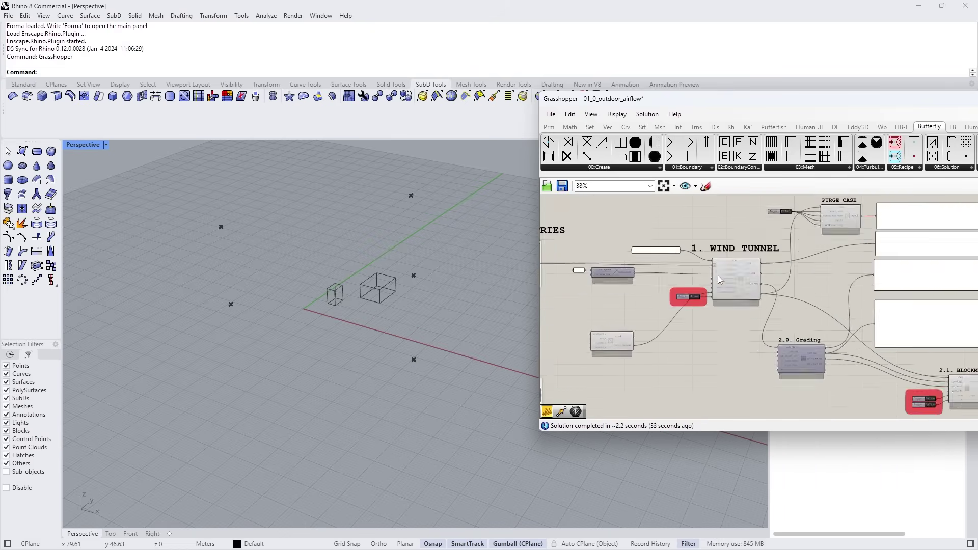
scroll(628, 304, up, 3)
scroll(668, 298, down, 3)
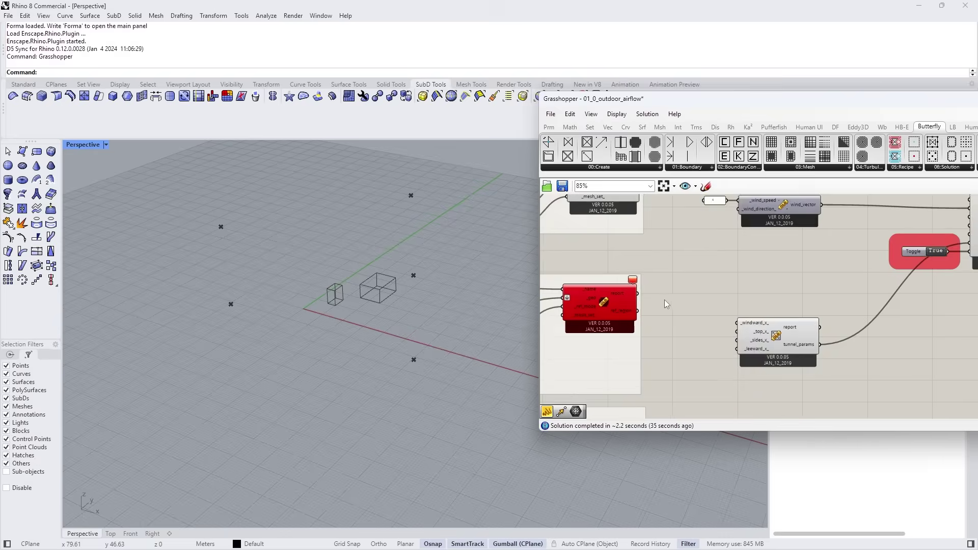
Generate the airflow mesh by running the BLOCKMESH and SNAPPYHEXMESH components with their write and run toggles set to True
scroll(818, 330, up, 5)
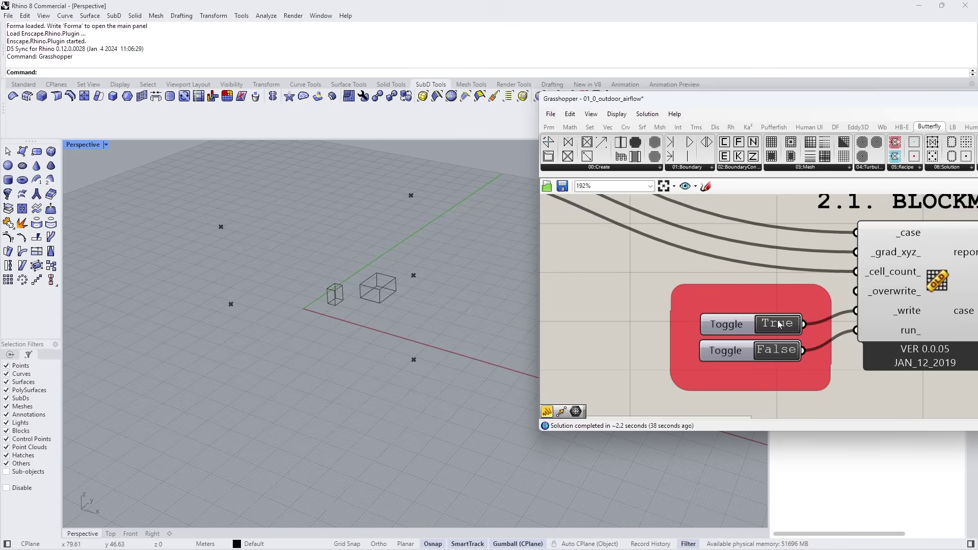
scroll(653, 297, down, 3)
scroll(616, 289, down, 4)
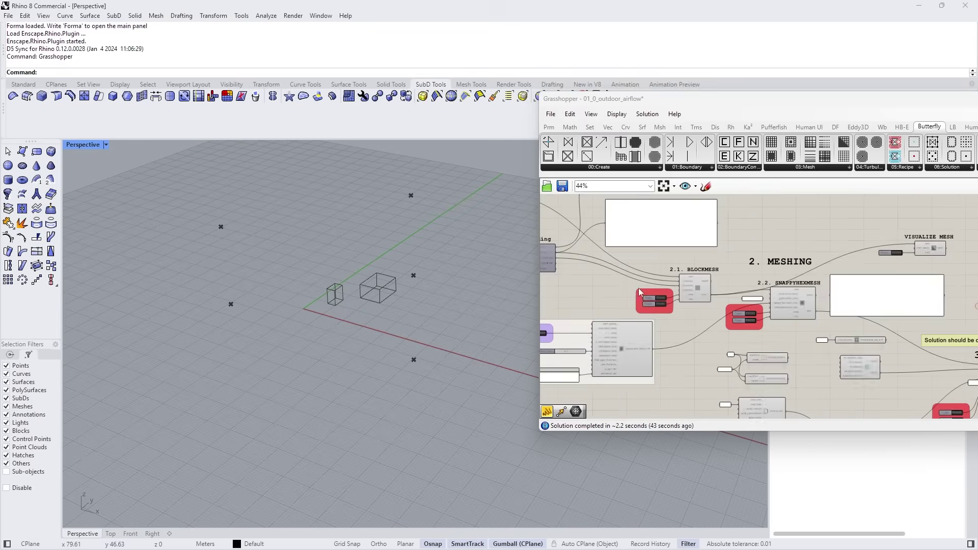
scroll(730, 305, up, 3)
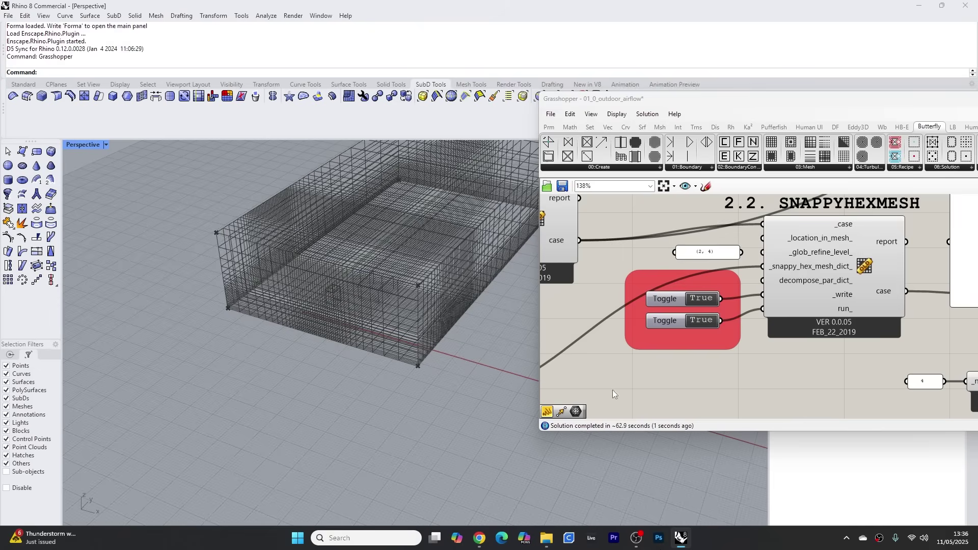
Run the airflow simulation by setting the _write and run_ toggles of the SOLUTION component to True
scroll(746, 284, down, 3)
scroll(770, 279, up, 6)
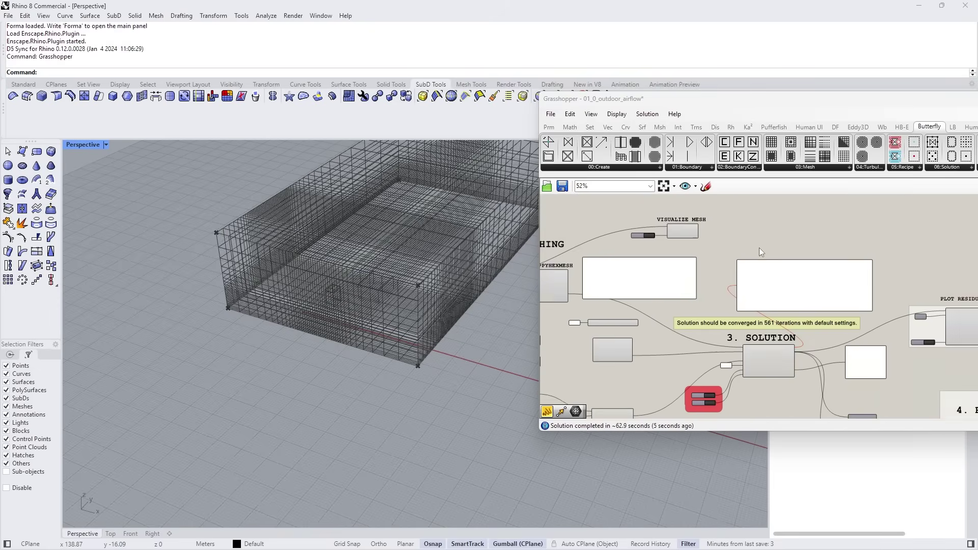
right_drag(771, 279, 793, 229)
double_click(748, 320)
scroll(752, 344, up, 3)
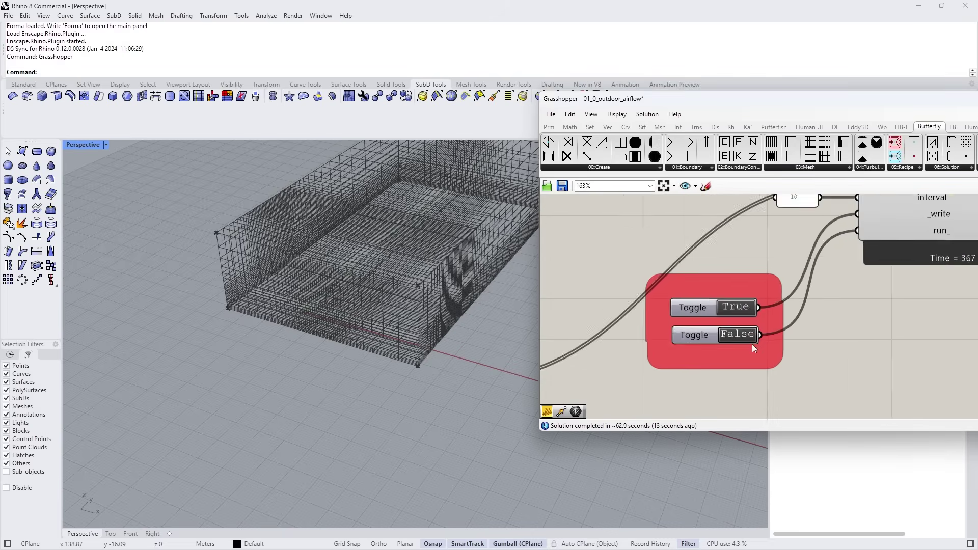
double_click(732, 330)
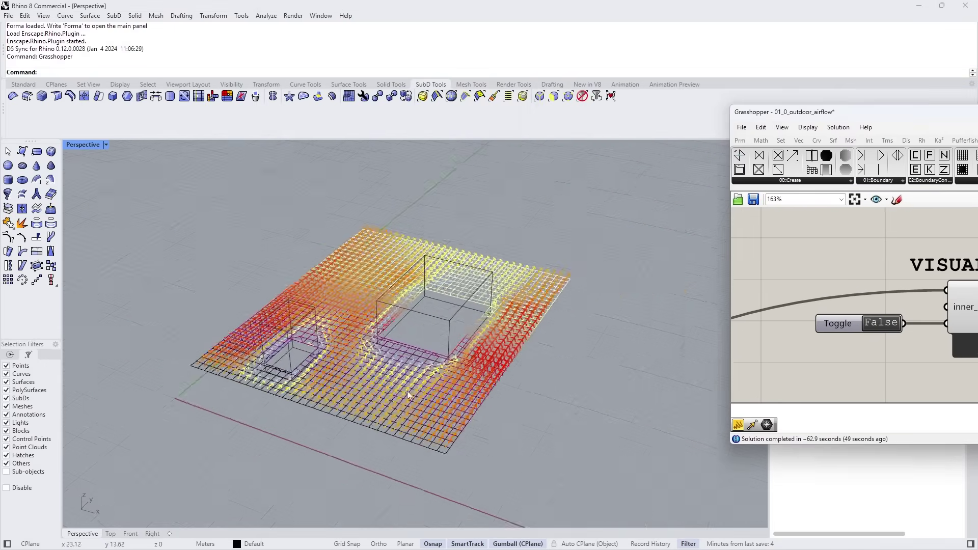
Examine the coloured airflow result around the two box volumes and select the Plot Residuals component
right_drag(407, 390, 413, 357)
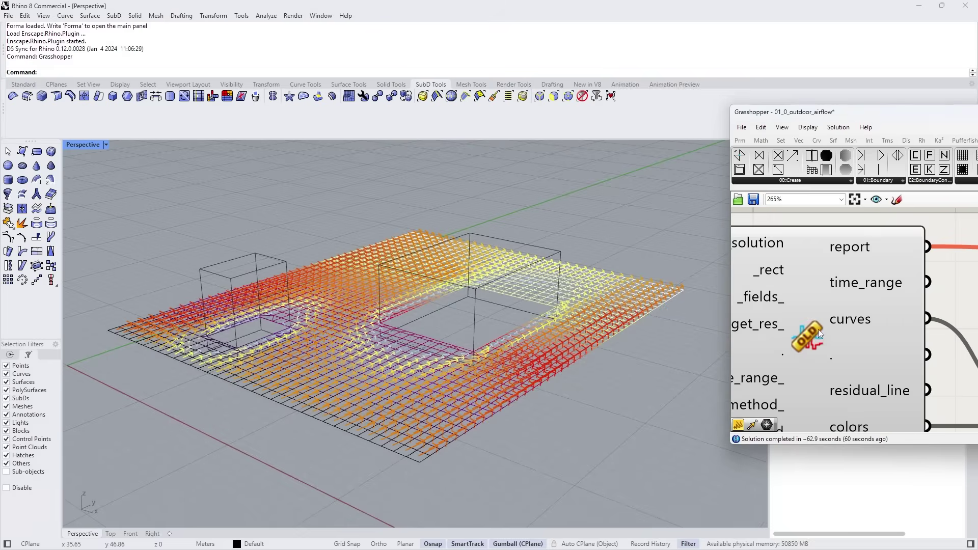
click(812, 334)
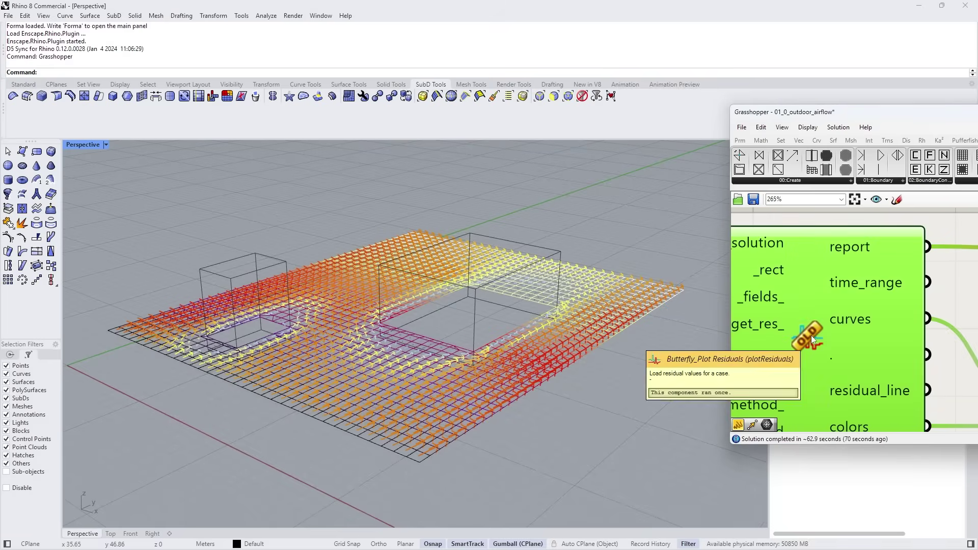
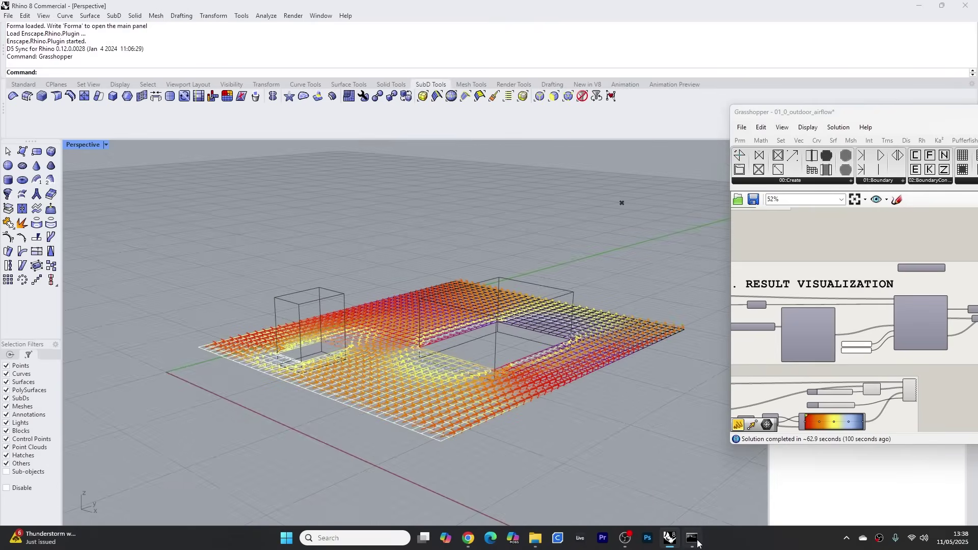
Check the solver's residual output in the command console and set the Perspective viewport's display mode to Rendered
click(692, 542)
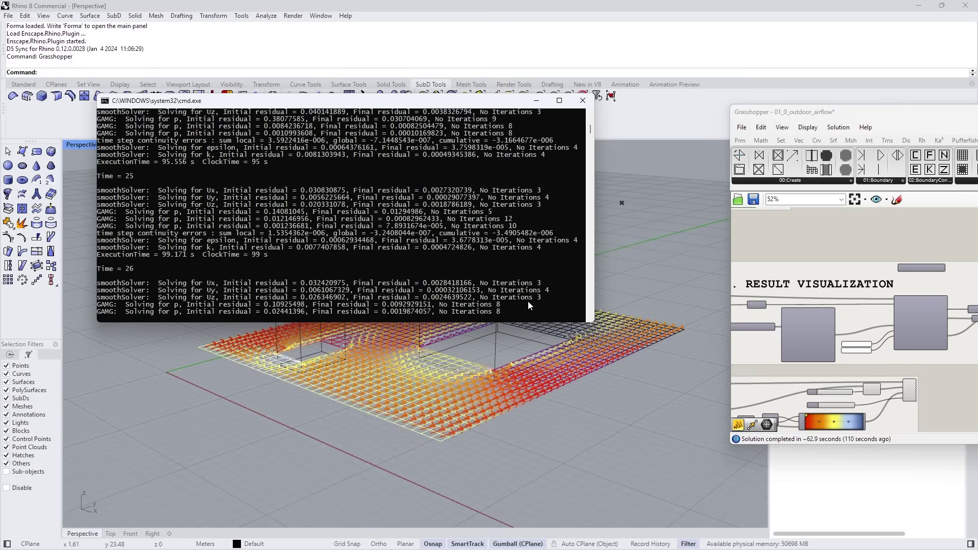
scroll(595, 317, up, 3)
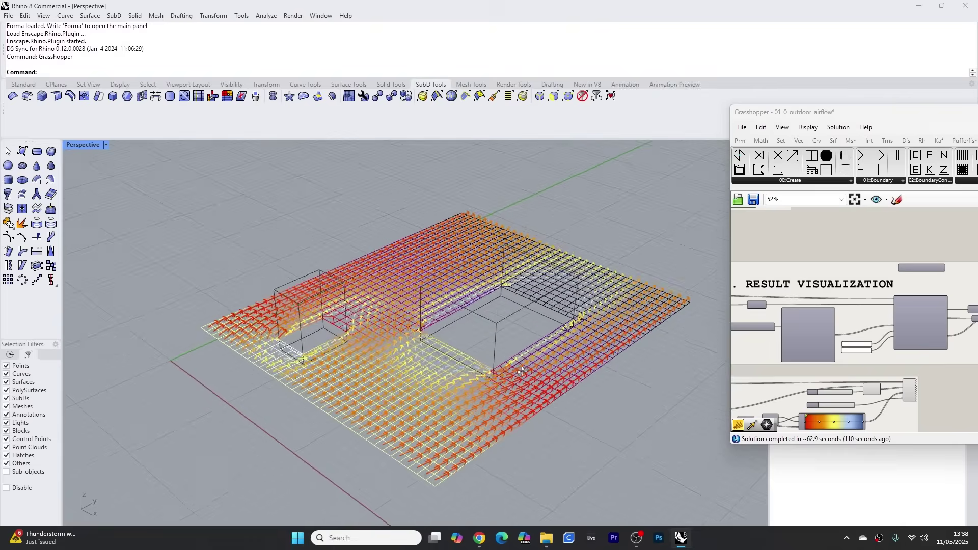
scroll(543, 371, down, 4)
click(106, 145)
click(142, 193)
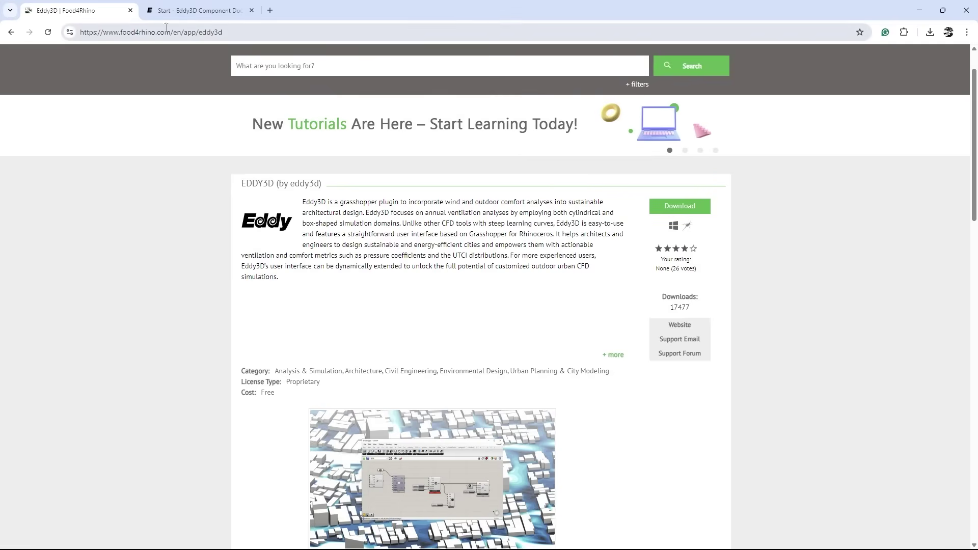
Examine the Eddy3D page on Food4Rhino in the browser for the installer's release date and supported Rhino platform
scroll(463, 232, down, 3)
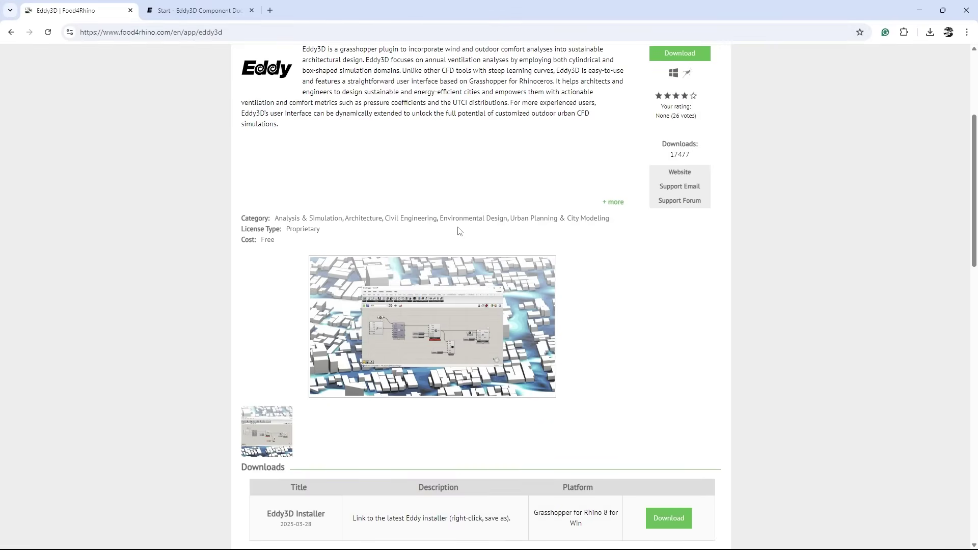
scroll(458, 230, up, 1)
scroll(460, 227, down, 1)
scroll(484, 232, down, 2)
scroll(484, 229, up, 2)
scroll(483, 232, down, 1)
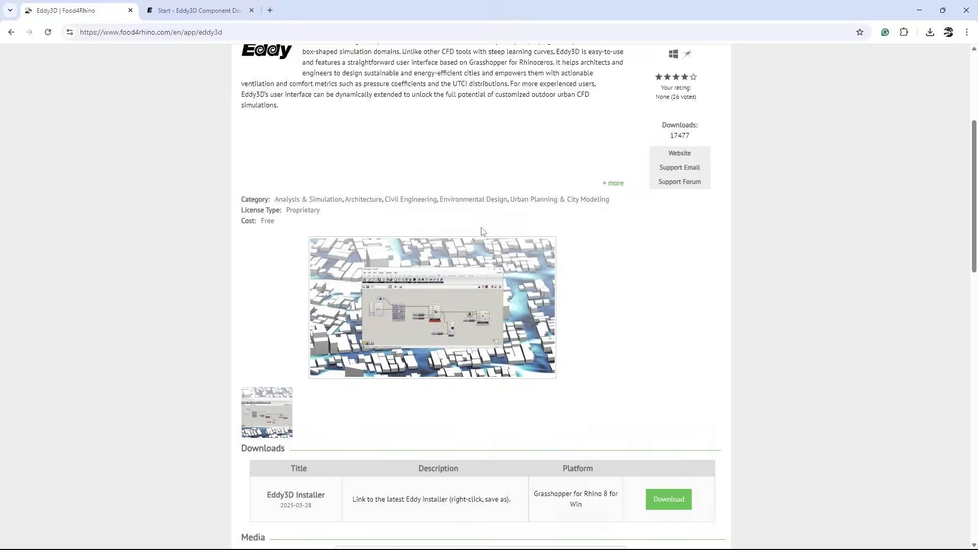
scroll(483, 232, down, 2)
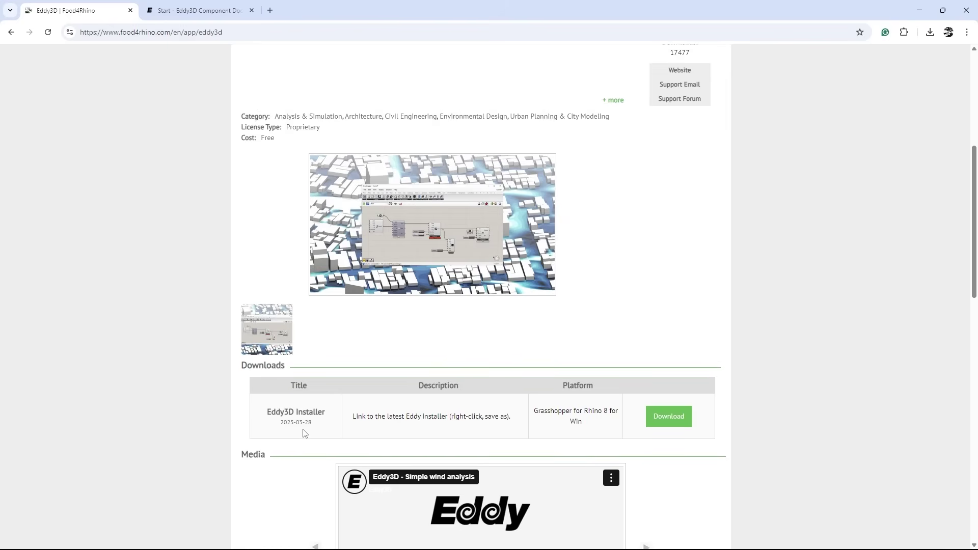
drag(284, 423, 317, 429)
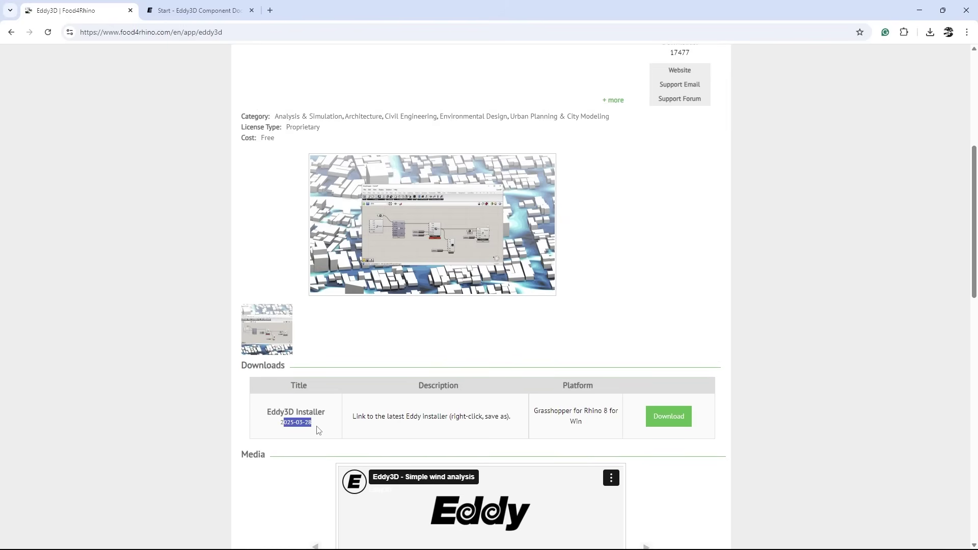
triple_click(551, 414)
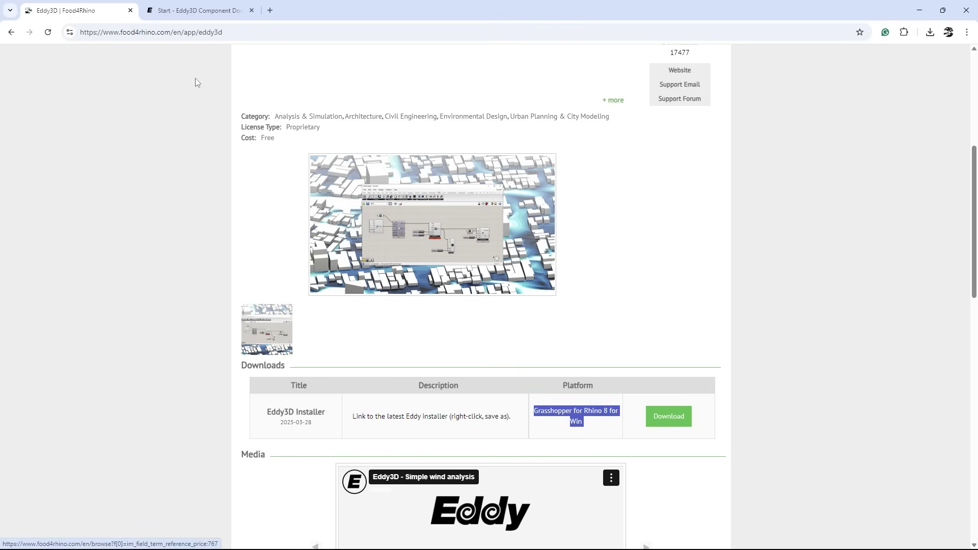
Review the Eddy3D modules in the component documentation and read which BlueCFD version the Outdoor installation section requires
click(186, 11)
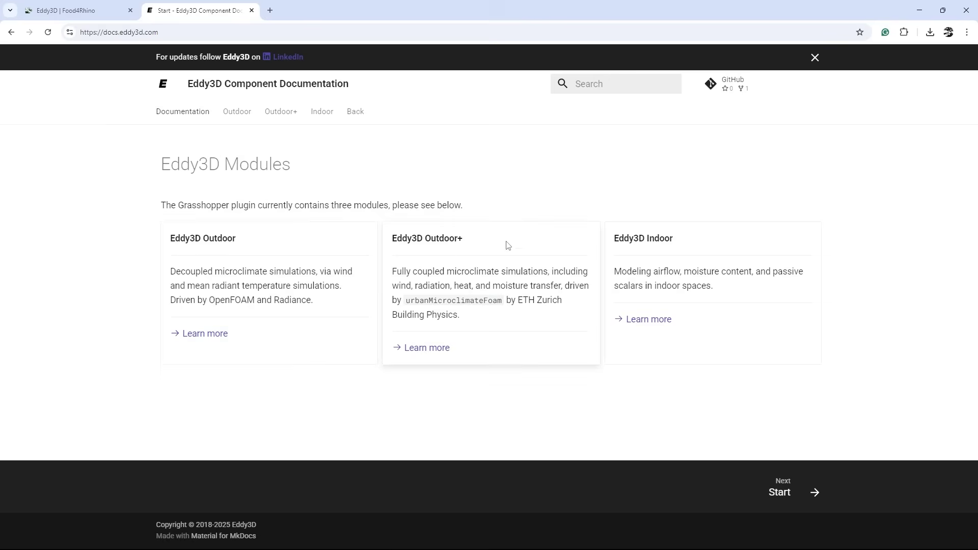
drag(394, 237, 471, 244)
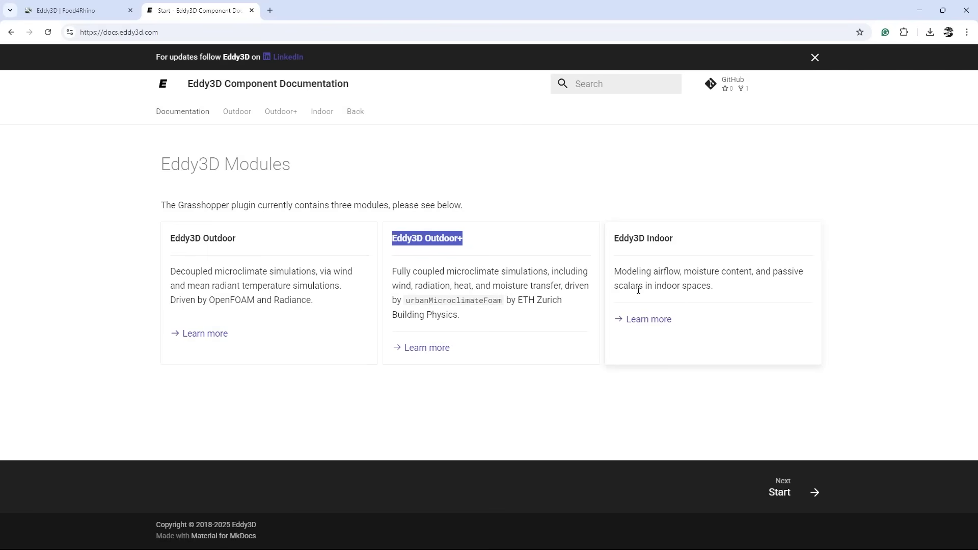
click(651, 320)
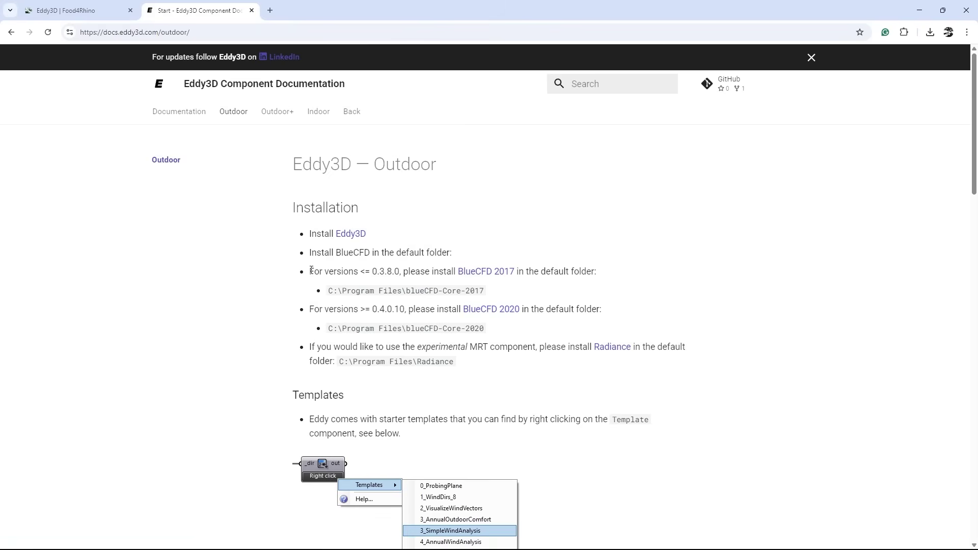
drag(310, 271, 525, 272)
click(525, 271)
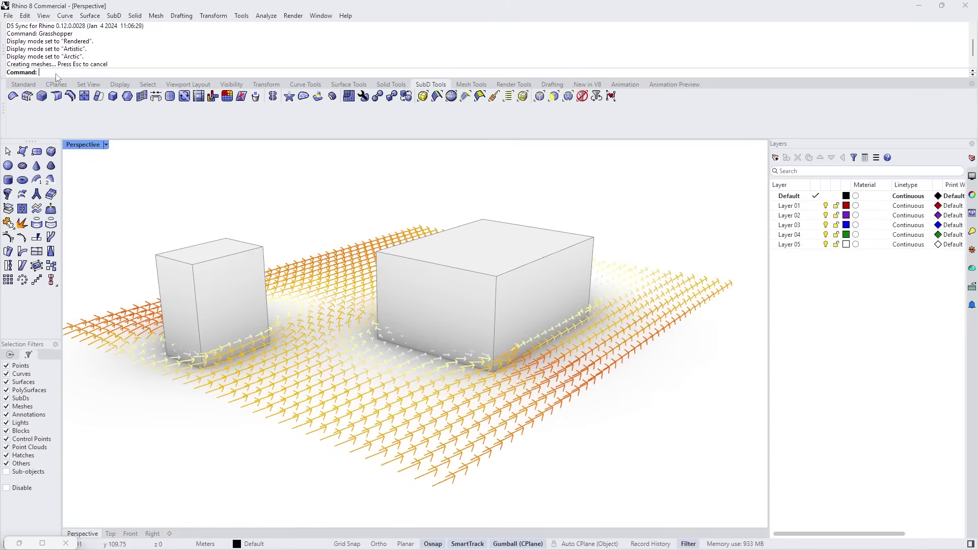
Switch back to Rhino, reopen the Grasshopper window and open Grasshopper's Libraries folder for installed components
key(Return)
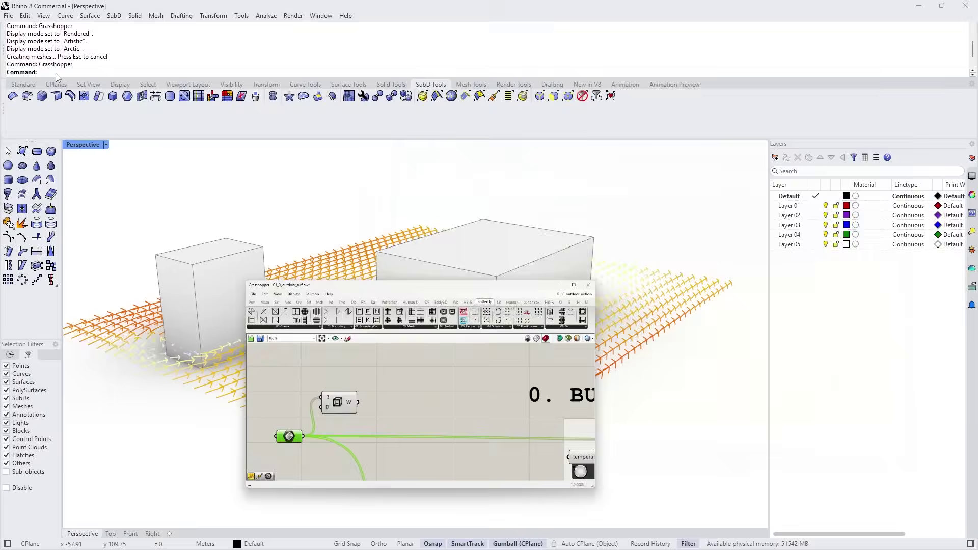
scroll(479, 311, down, 5)
scroll(449, 299, up, 3)
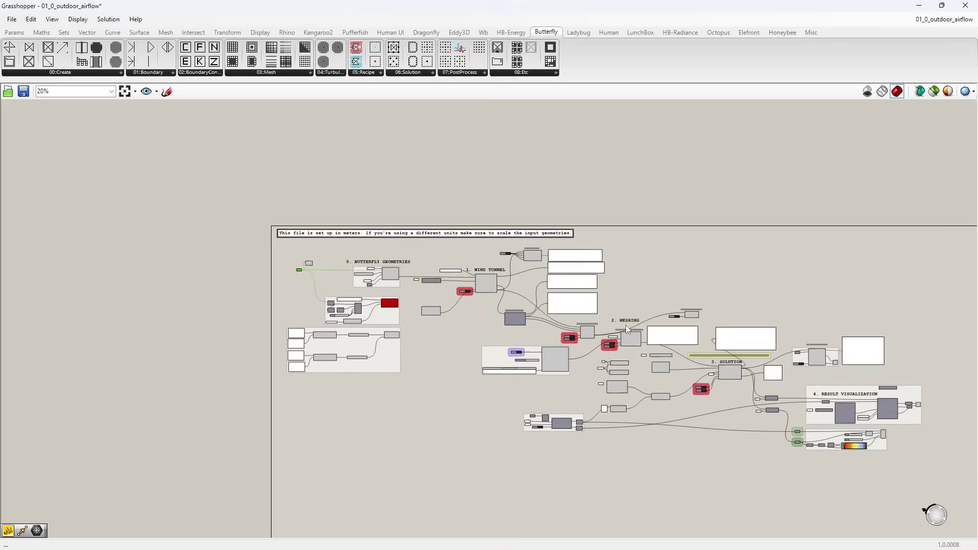
scroll(626, 325, down, 2)
scroll(386, 287, up, 1)
scroll(492, 298, up, 3)
scroll(348, 248, down, 3)
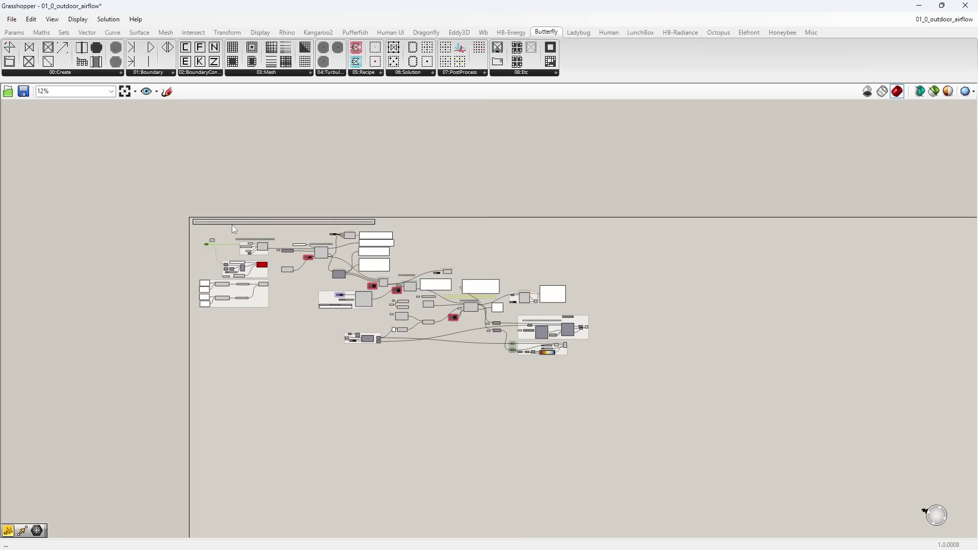
click(14, 33)
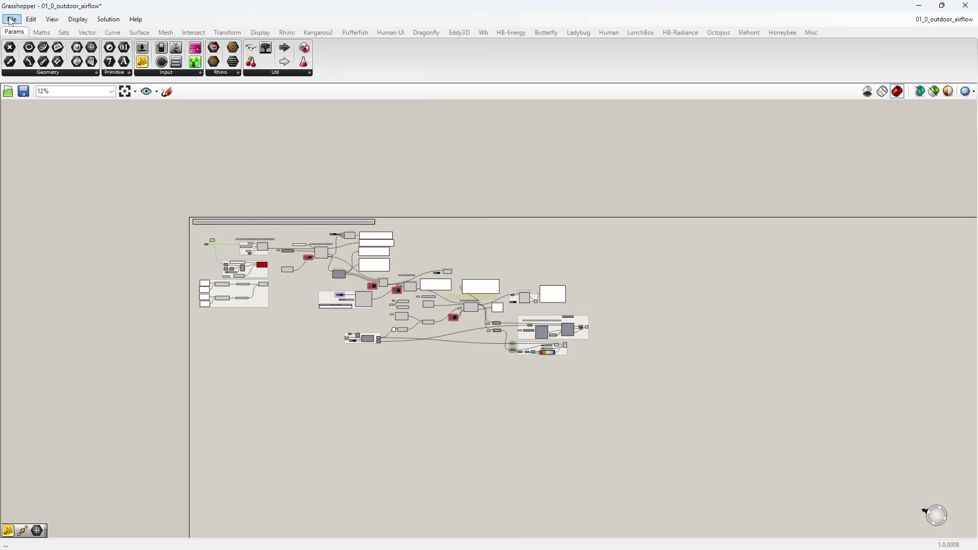
click(11, 19)
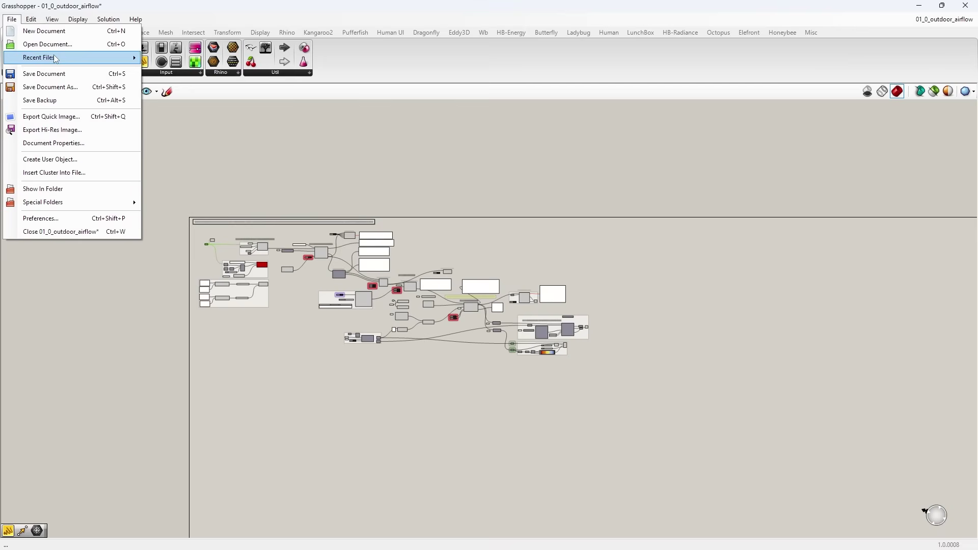
mouse_move(56, 58)
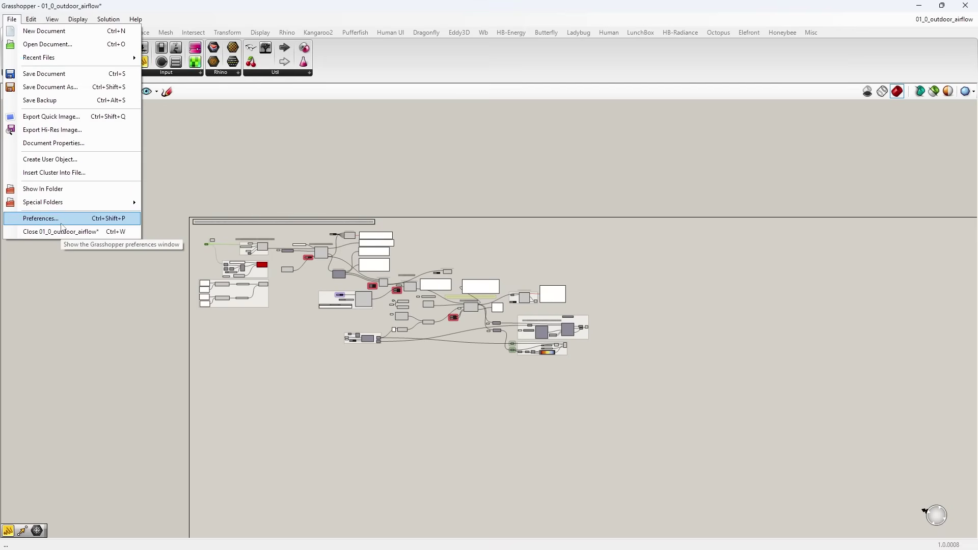
mouse_move(58, 203)
click(203, 203)
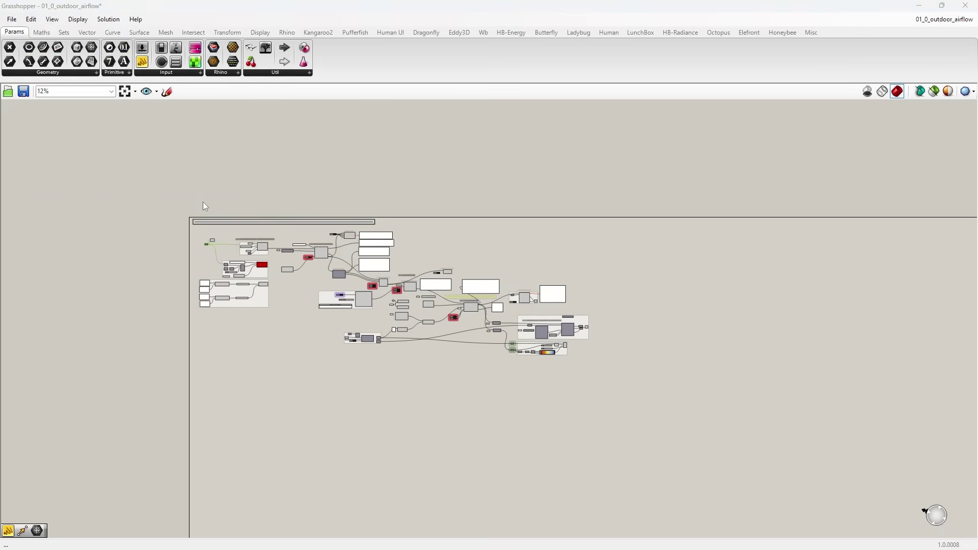
Close Grasshopper and Rhino without saving the 01_0_outdoor_airflow definition or the unnamed document
click(966, 7)
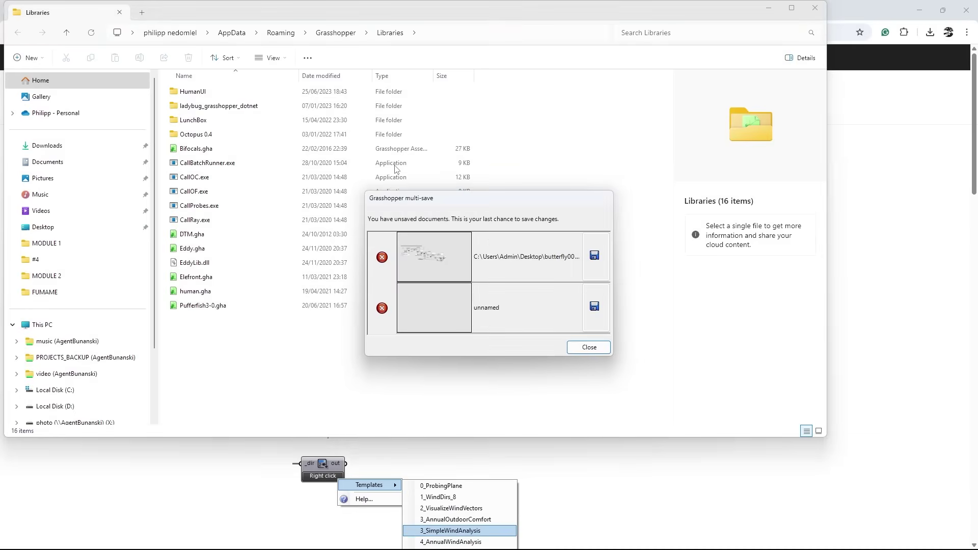
click(589, 350)
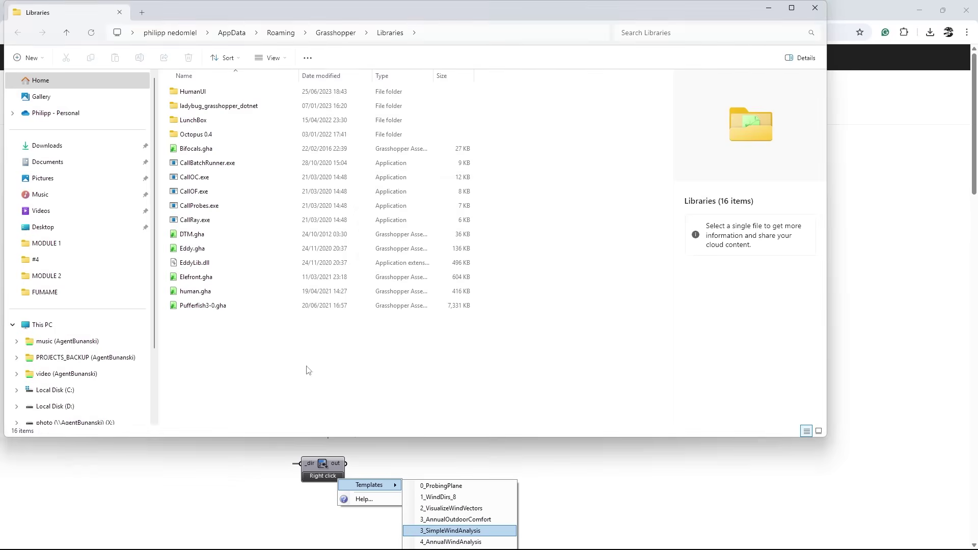
Delete the Butterfly folder from Grasshopper's UserObjects folder
click(336, 32)
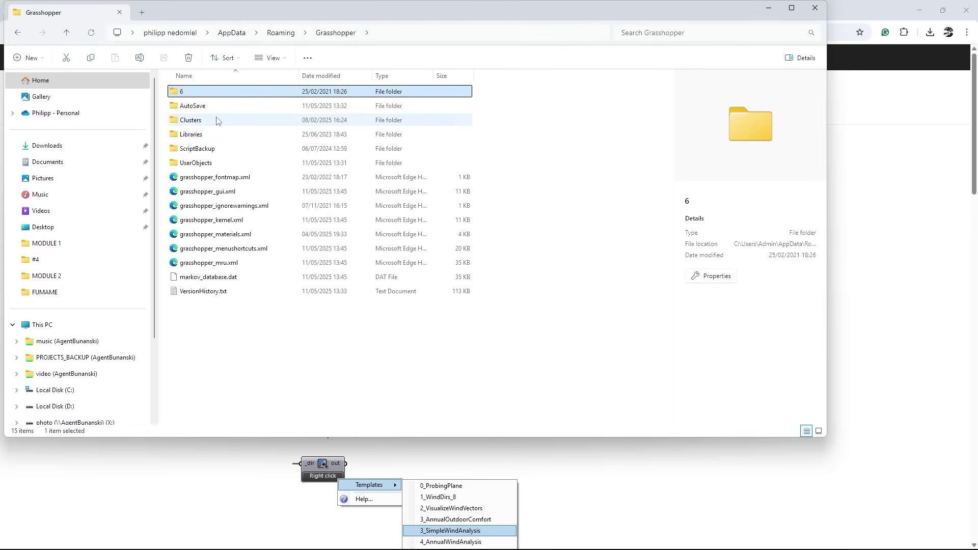
double_click(214, 105)
click(336, 32)
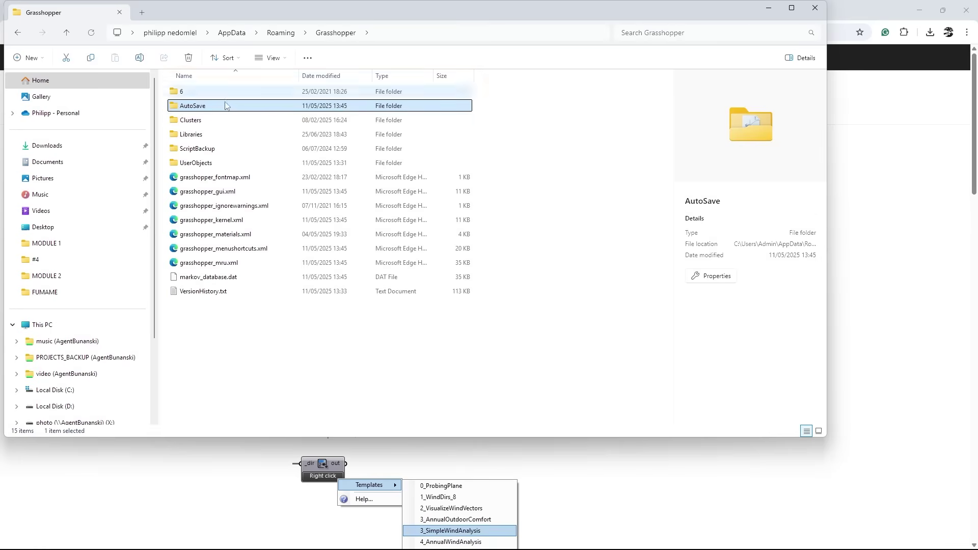
double_click(203, 163)
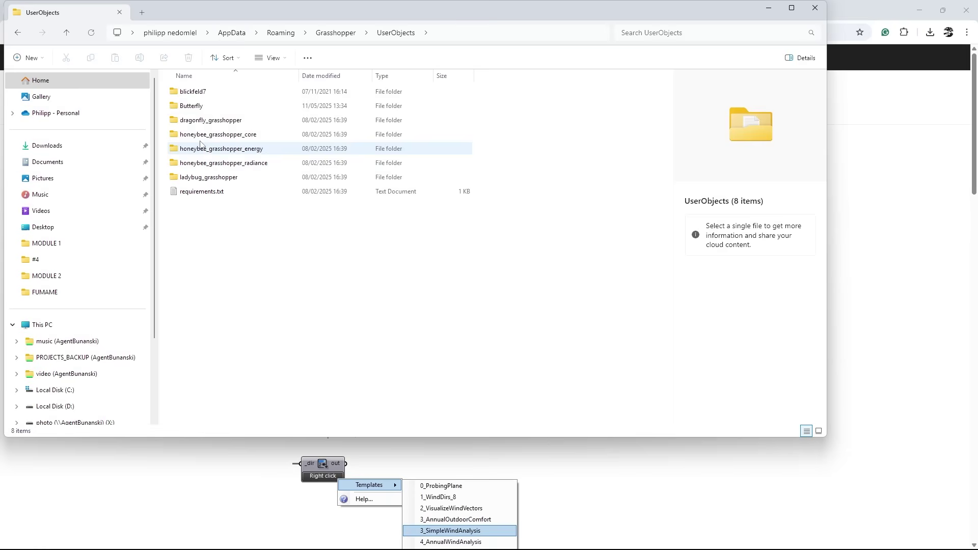
click(209, 109)
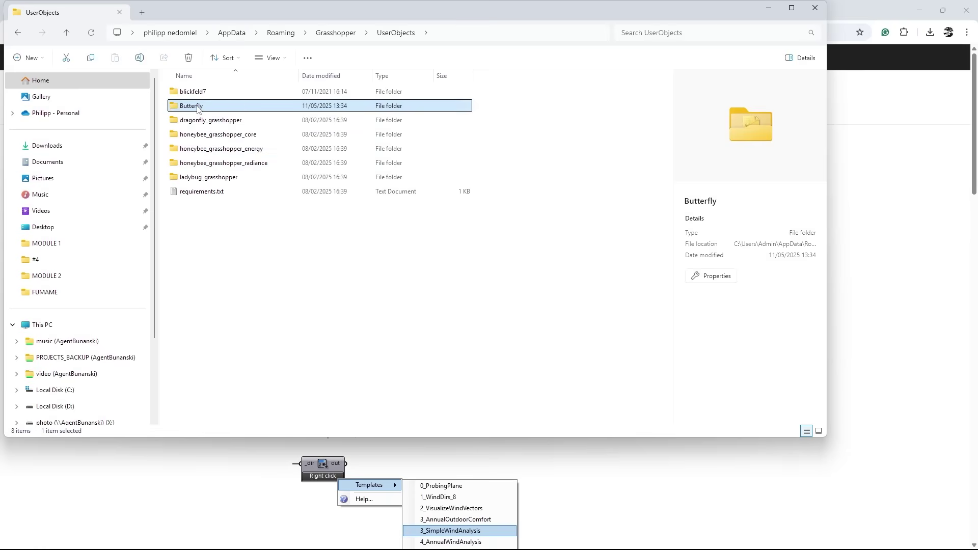
click(200, 239)
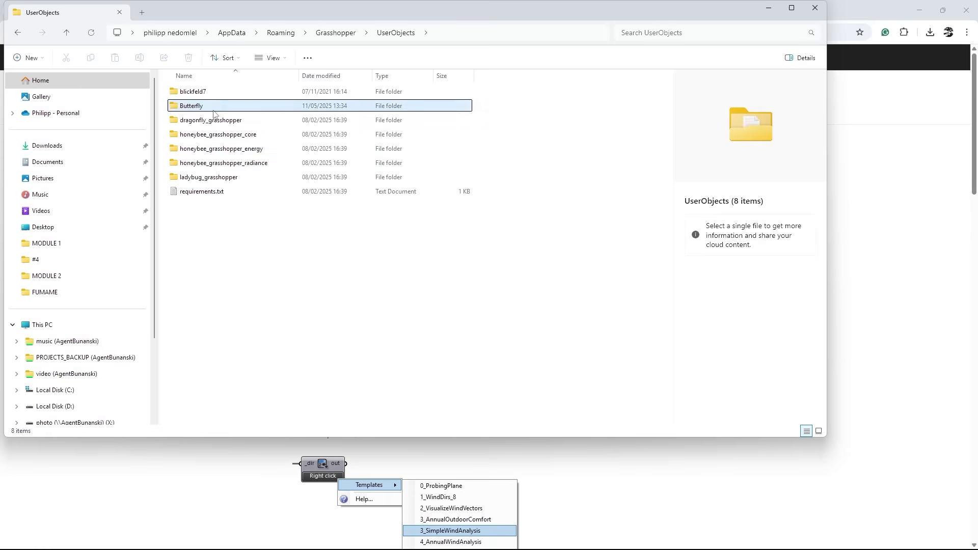
right_click(209, 108)
click(313, 121)
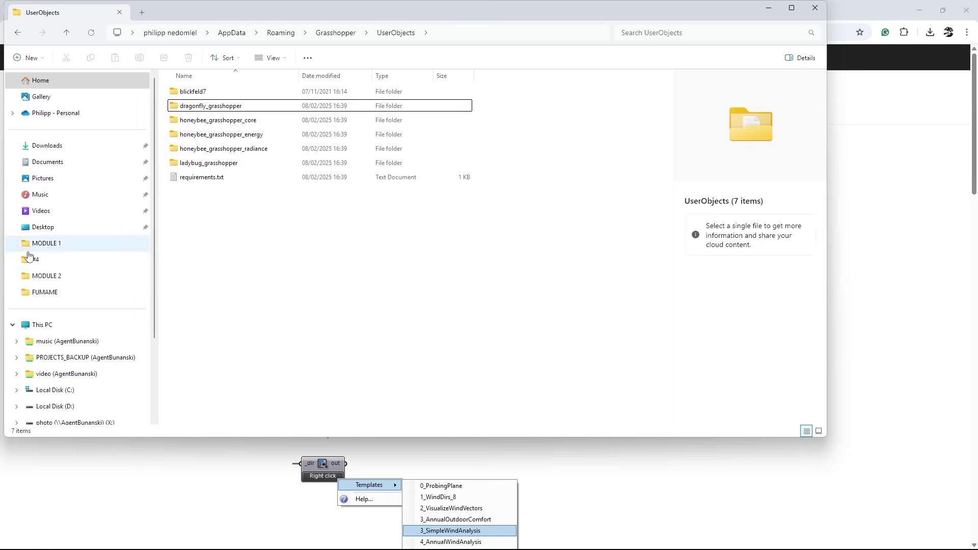
Delete the two blueCFD-Core 2017 shortcuts, the Paraview 5.4.1 shortcut, and the butterfly0005 folder and archive from the desktop
key(alt+Tab)
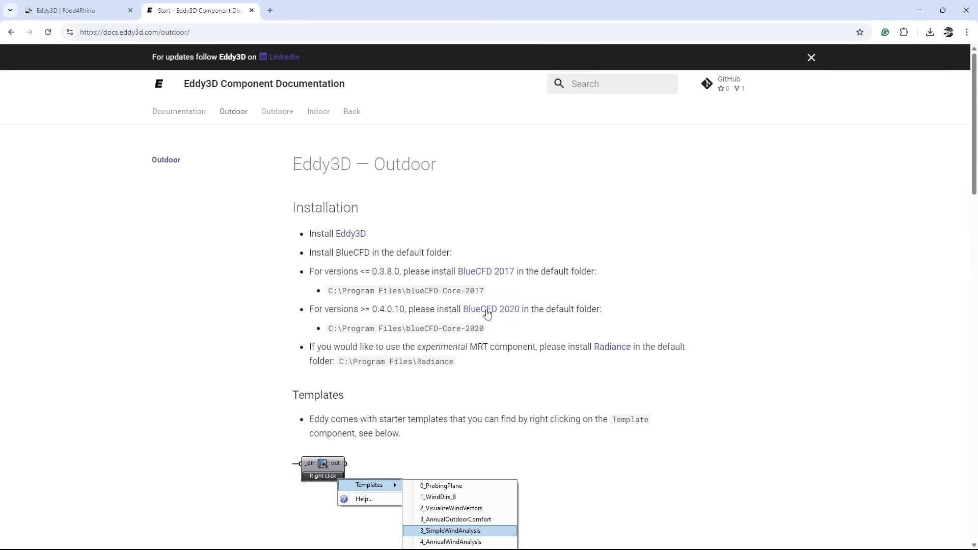
click(920, 10)
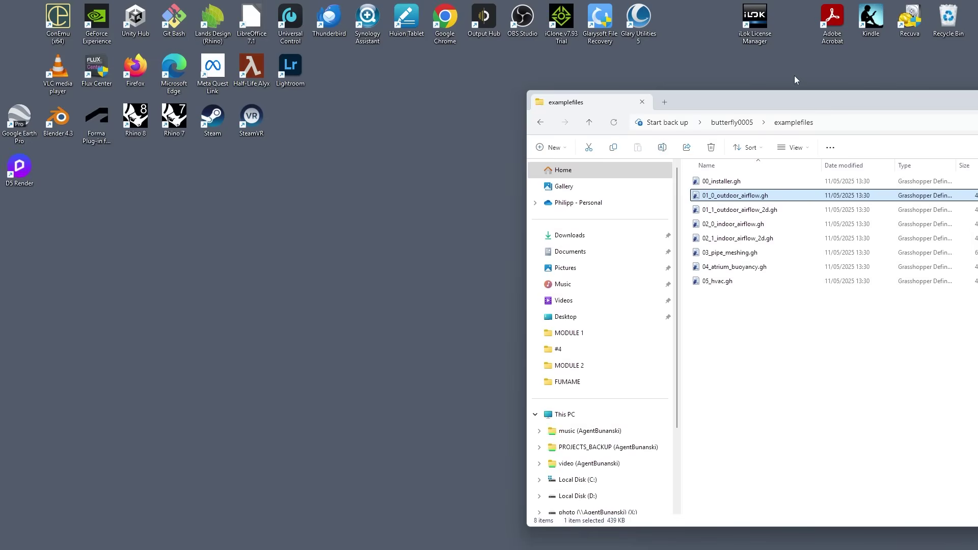
drag(773, 98, 761, 191)
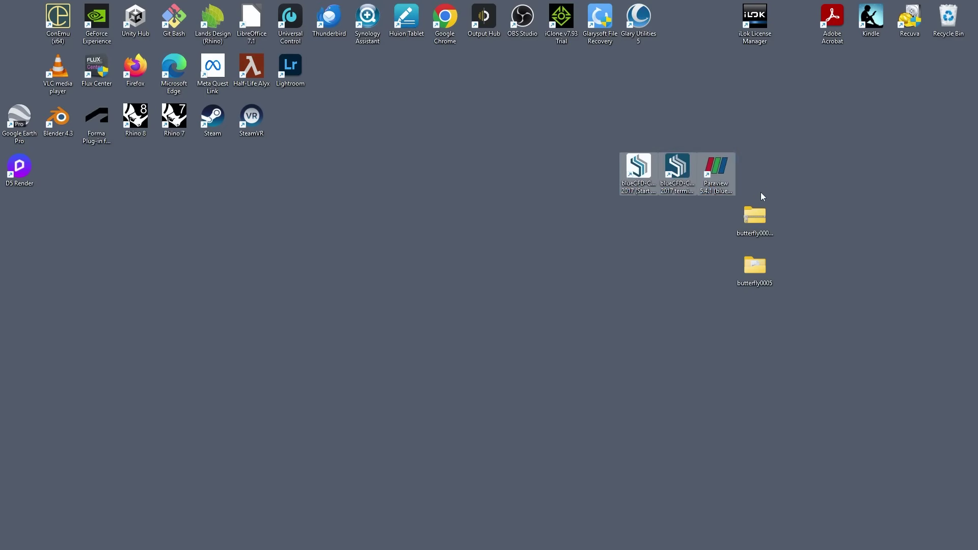
click(682, 108)
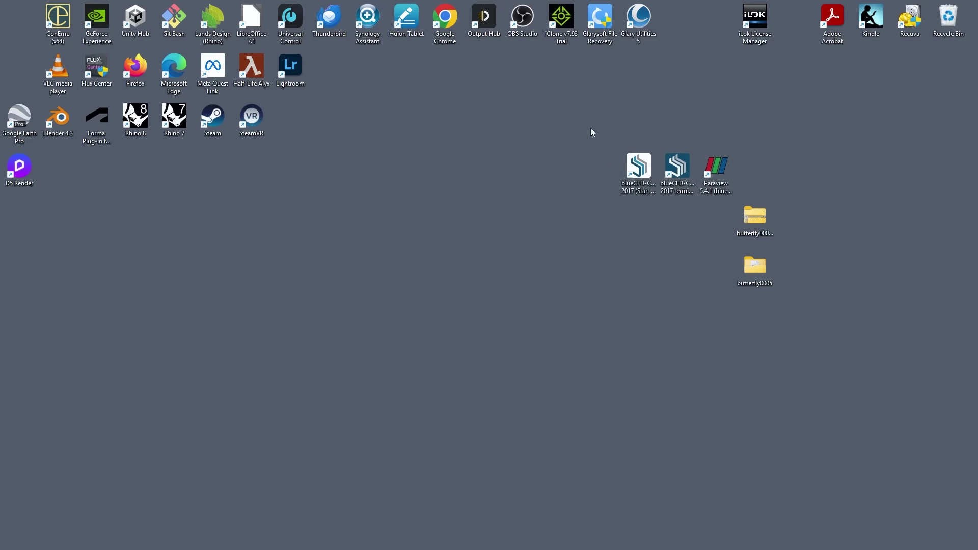
drag(591, 132, 761, 201)
drag(796, 341, 742, 209)
key(Delete)
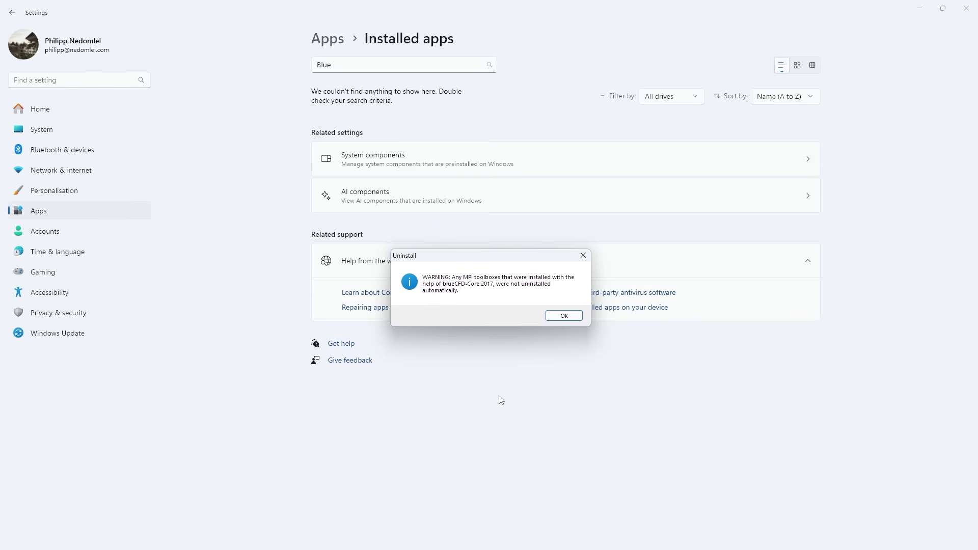
Finish uninstalling blueCFD-Core 2017 and return to the Eddy3D Outdoor installation instructions in the browser
click(560, 317)
click(559, 317)
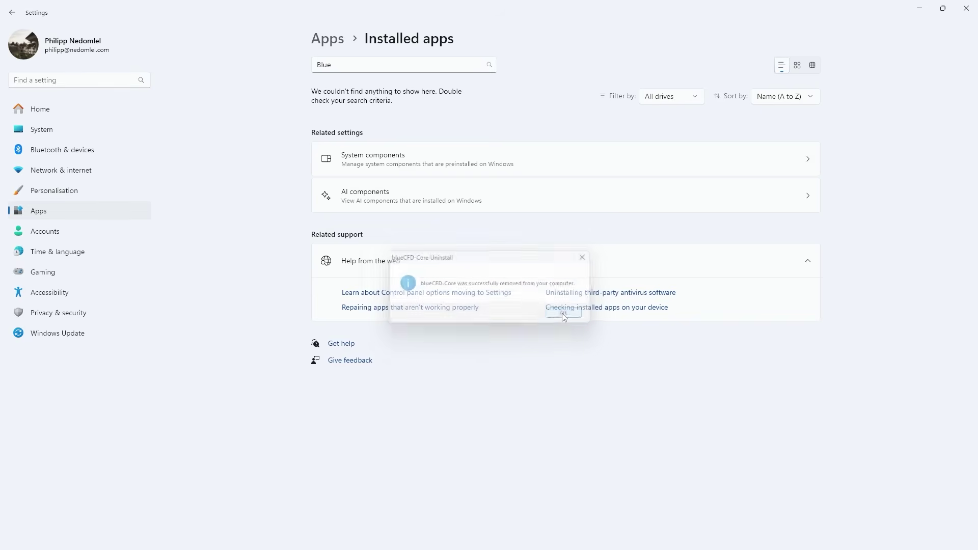
click(923, 7)
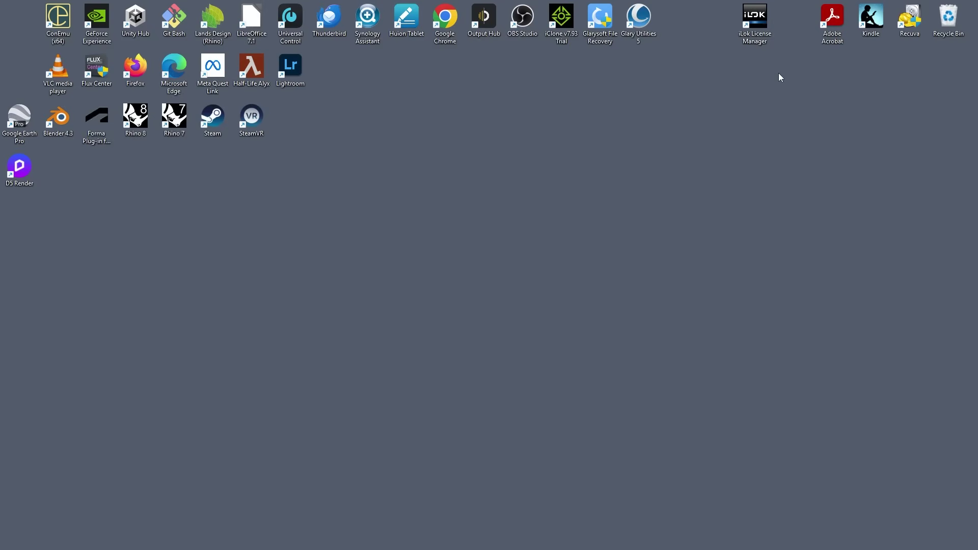
click(487, 540)
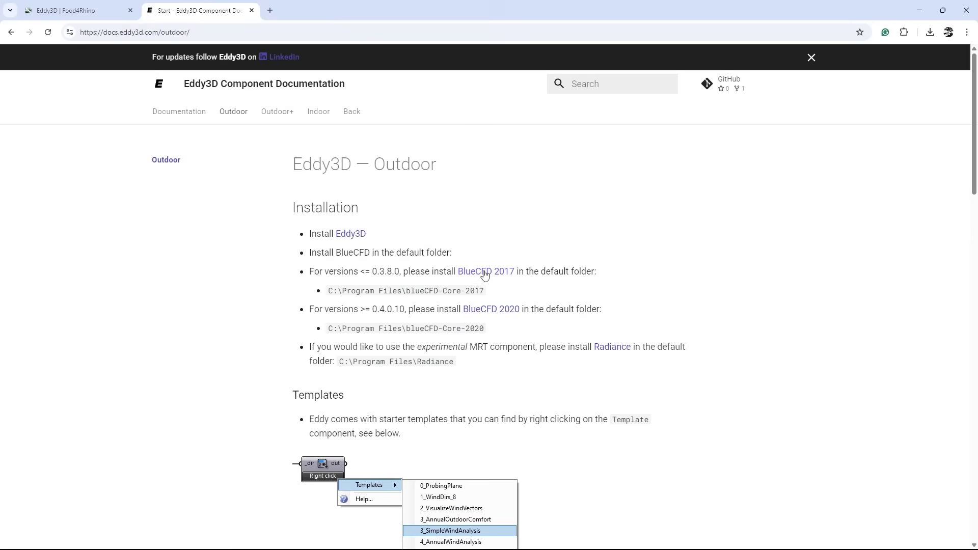
Check which BlueCFD release Eddy3D versions 0.4.0.10 and above require and start downloading BlueCFD 2020
scroll(444, 296, down, 1)
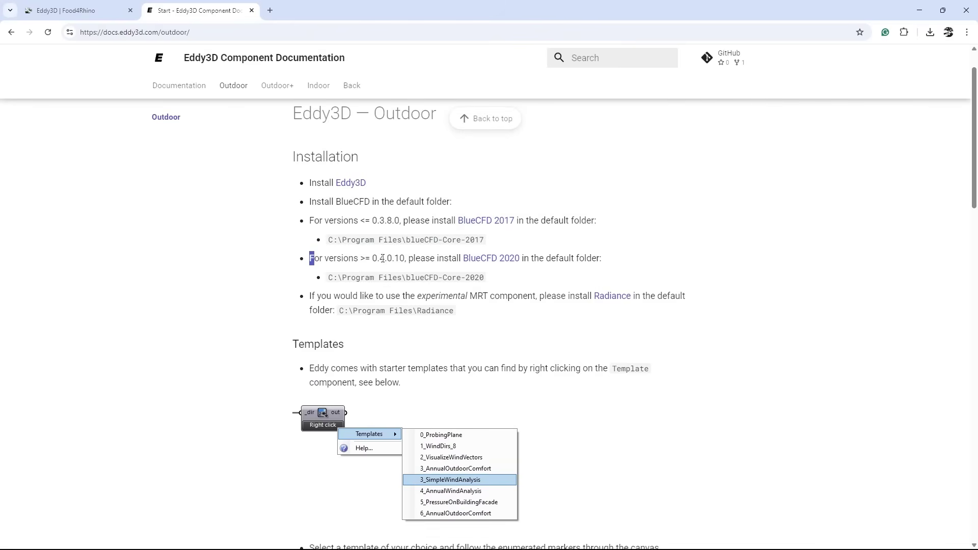
drag(311, 257, 389, 261)
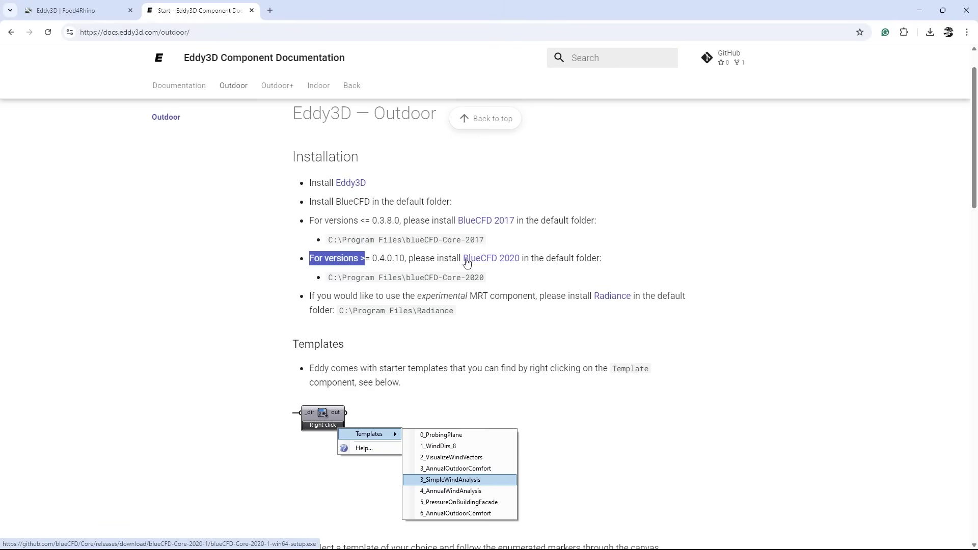
key(ctrl+shift+Tab)
click(200, 10)
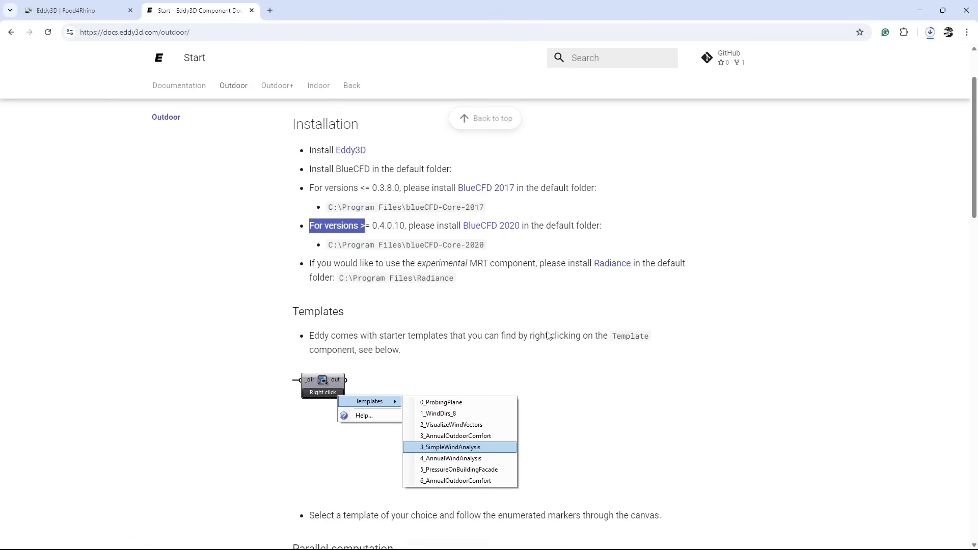
Look through the Outdoor documentation page for its templates, simple workflow diagram and video tutorials
scroll(611, 303, down, 5)
scroll(533, 332, down, 5)
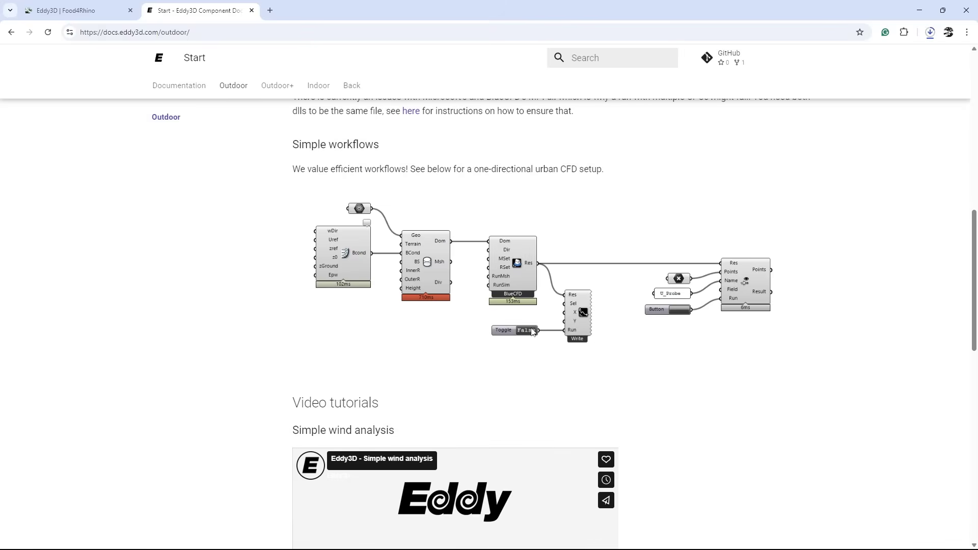
scroll(533, 332, up, 6)
scroll(532, 333, down, 15)
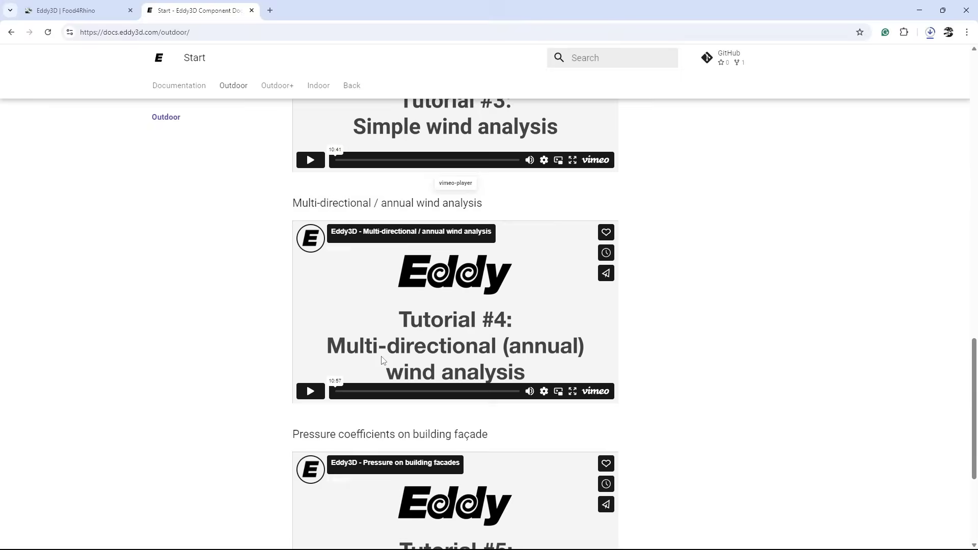
scroll(532, 332, up, 5)
scroll(636, 363, down, 3)
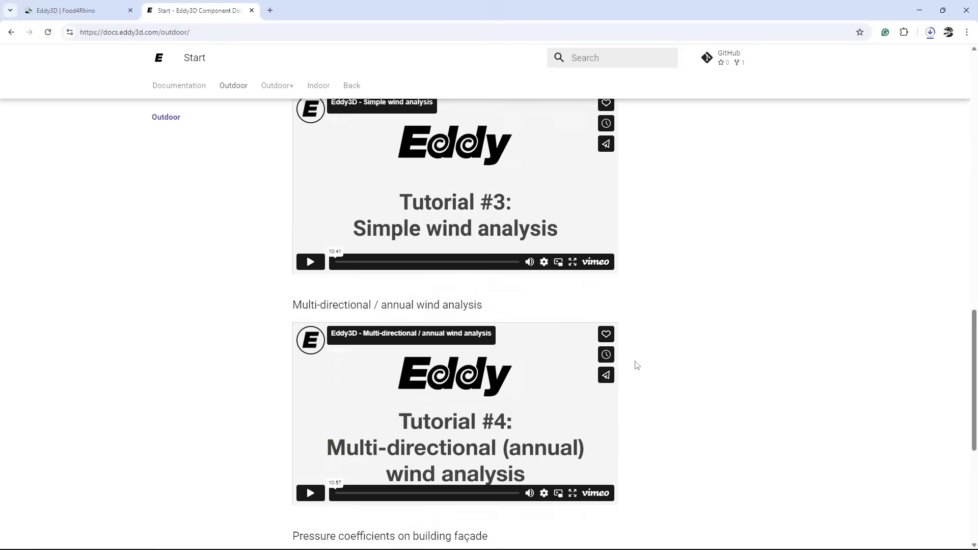
scroll(635, 357, up, 15)
Review the Outdoor+ and Indoor documentation pages and check the progress of the blueCFD-Core-2020-1 download
click(276, 112)
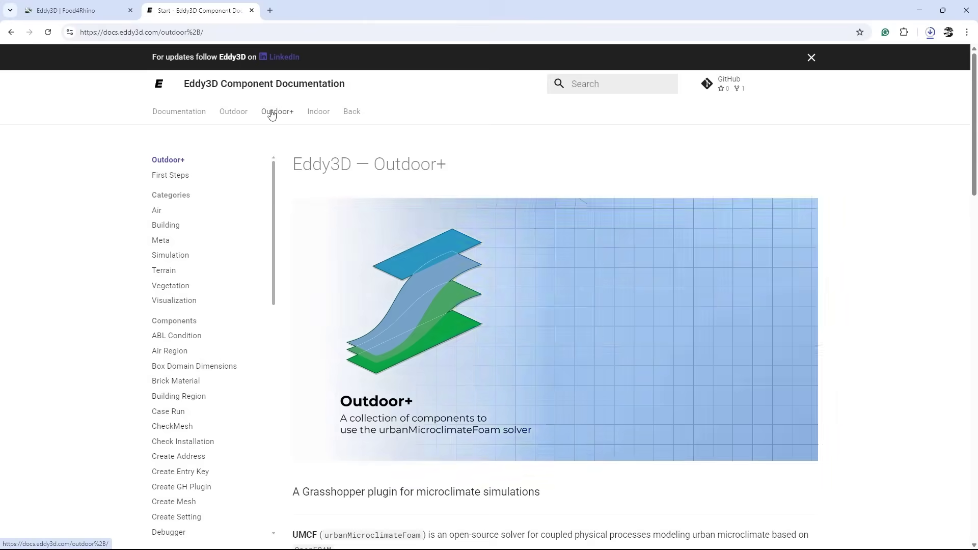
scroll(602, 329, down, 8)
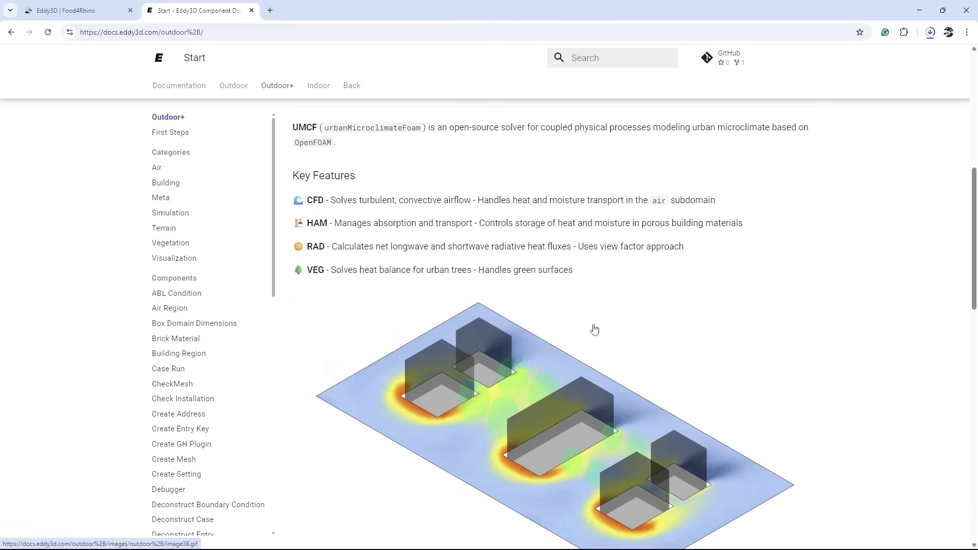
scroll(596, 328, down, 11)
scroll(590, 321, up, 8)
scroll(591, 321, up, 10)
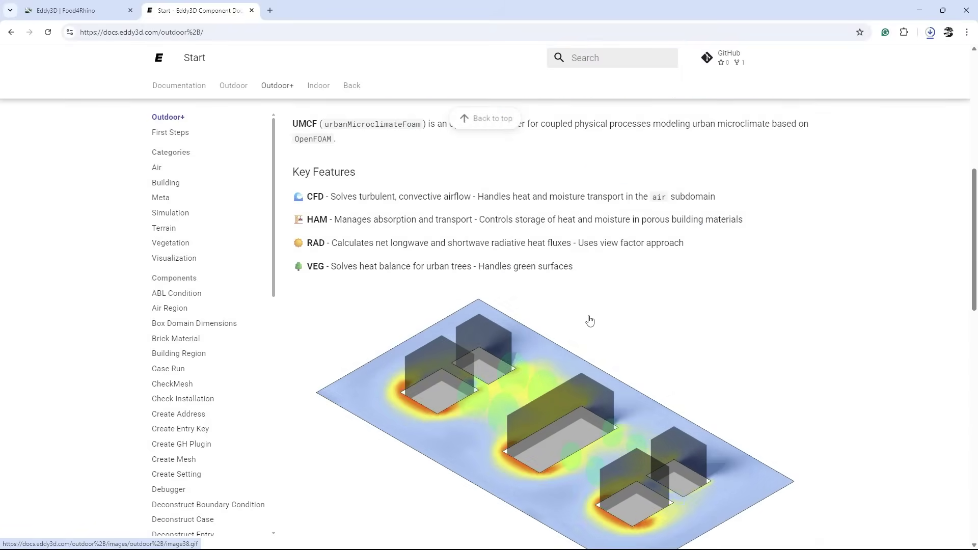
click(325, 117)
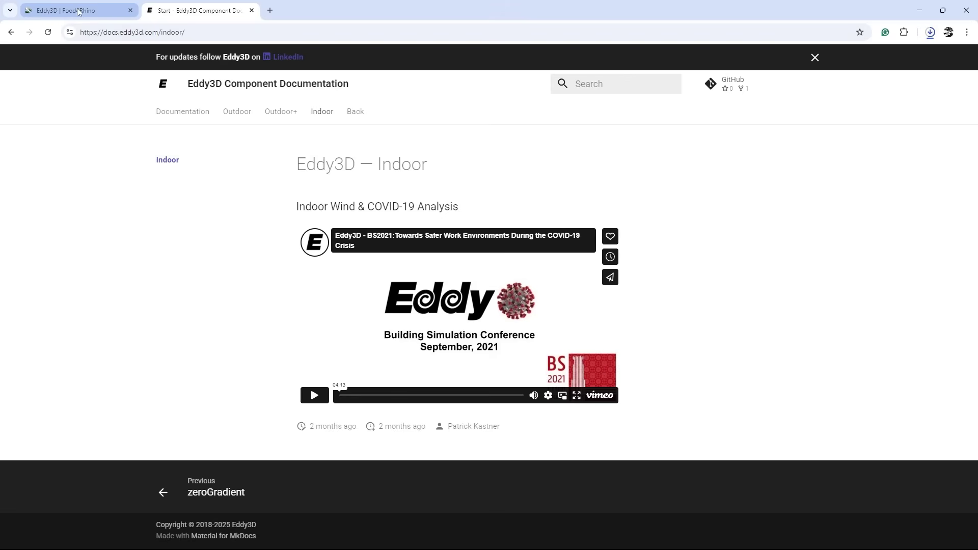
mouse_move(79, 11)
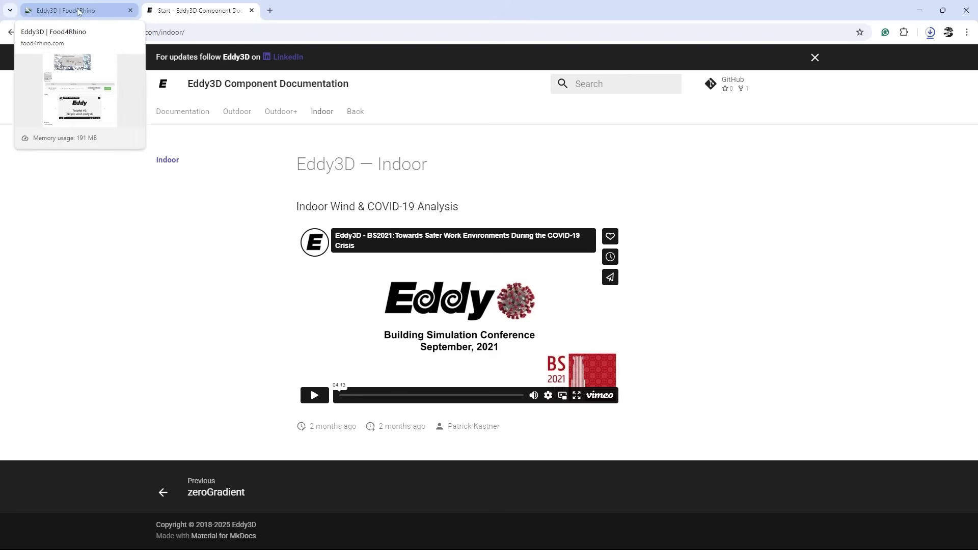
click(931, 32)
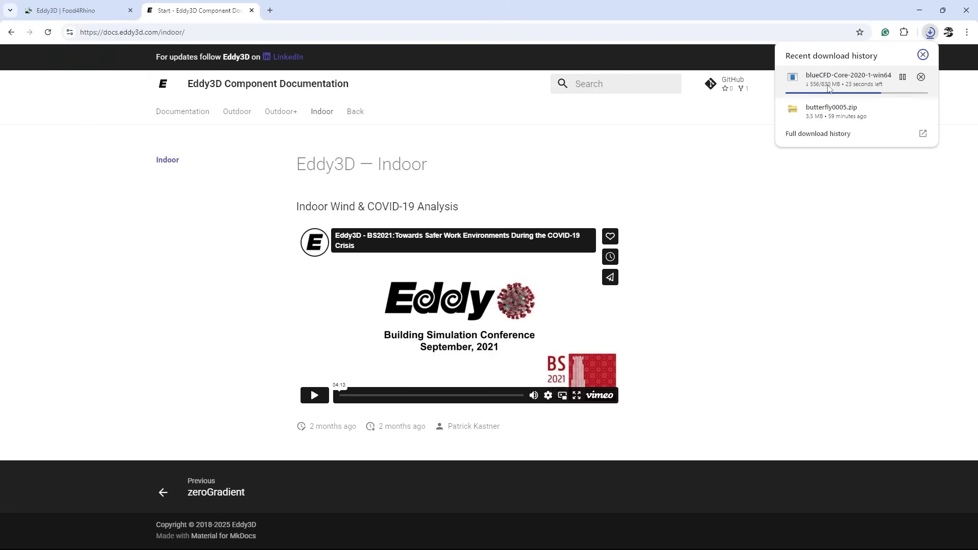
Find the blueCFD-Core project site in a new browser tab and review the available releases on its Downloads page
click(270, 11)
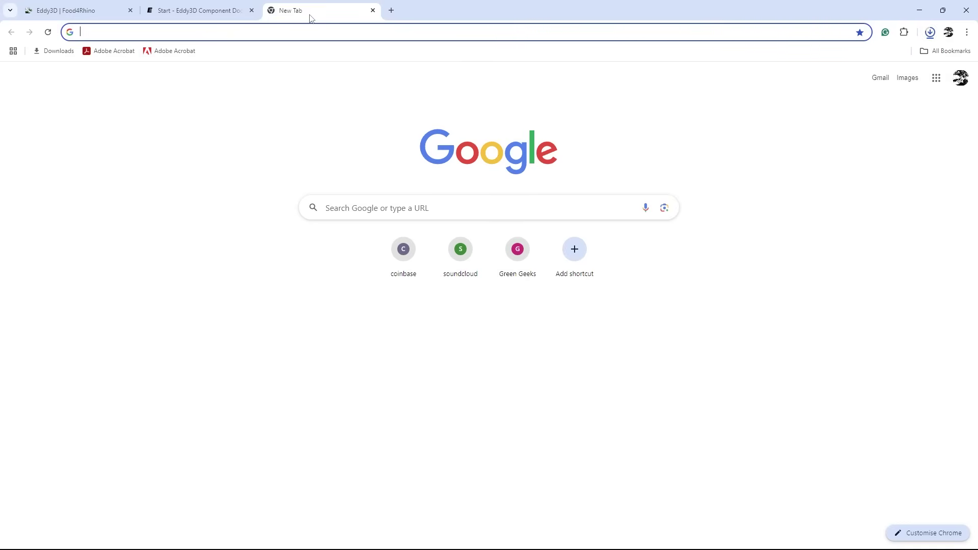
text(Blue)
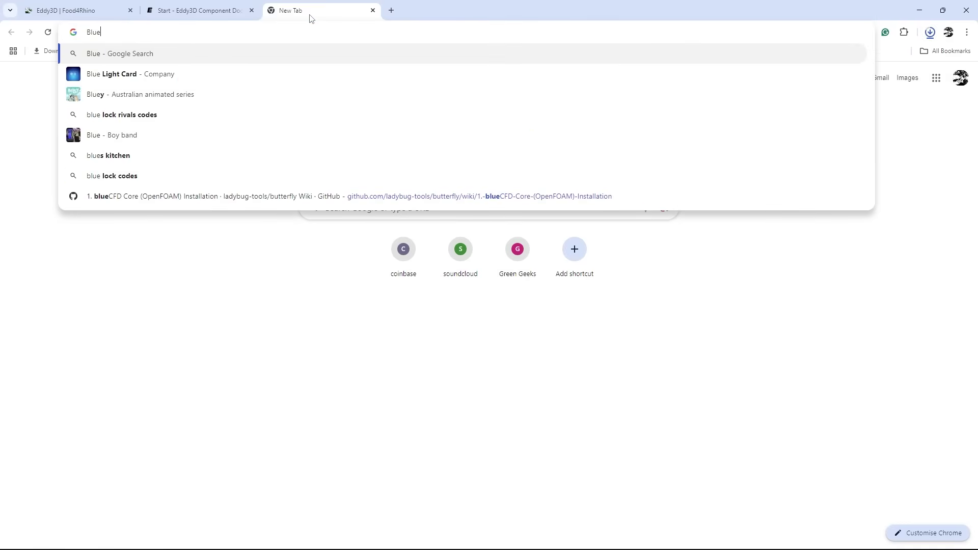
text( Core)
click(433, 196)
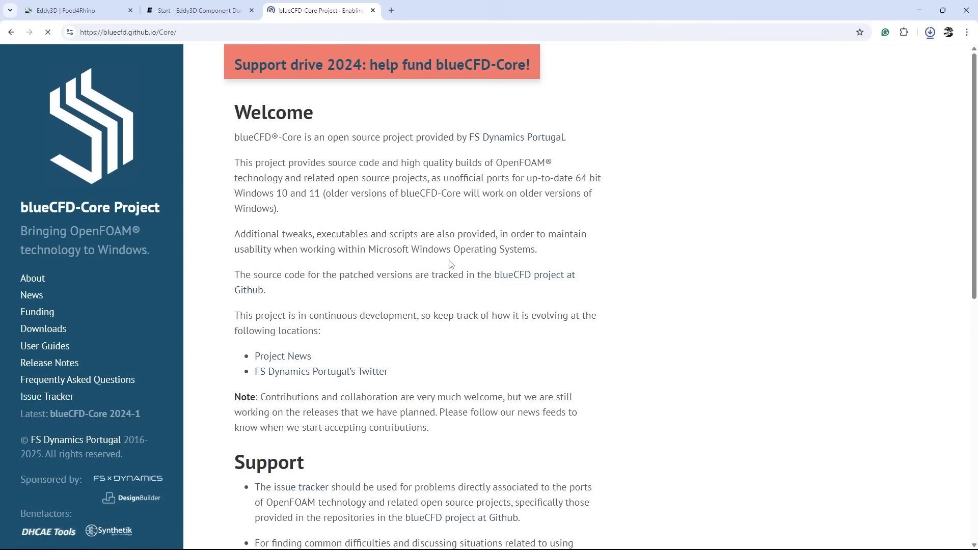
click(44, 330)
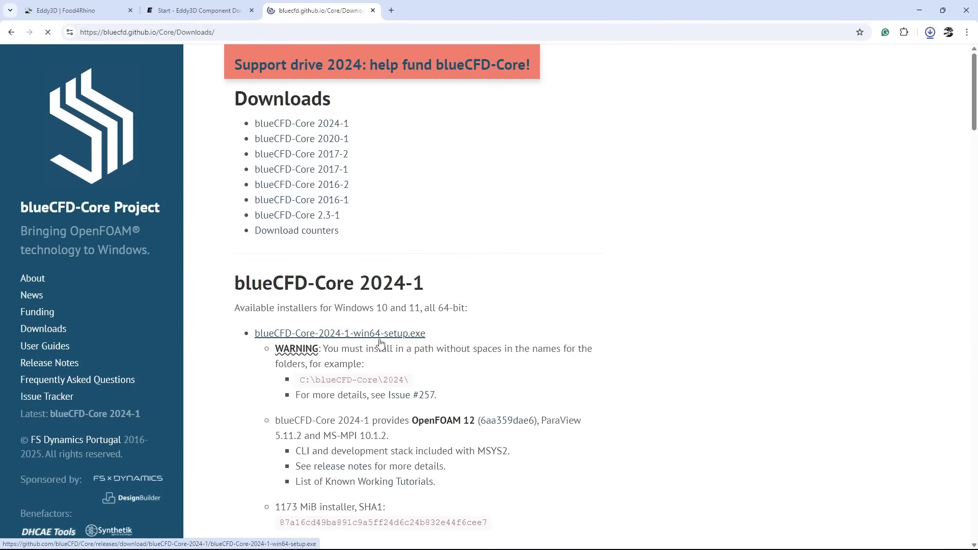
scroll(743, 401, down, 3)
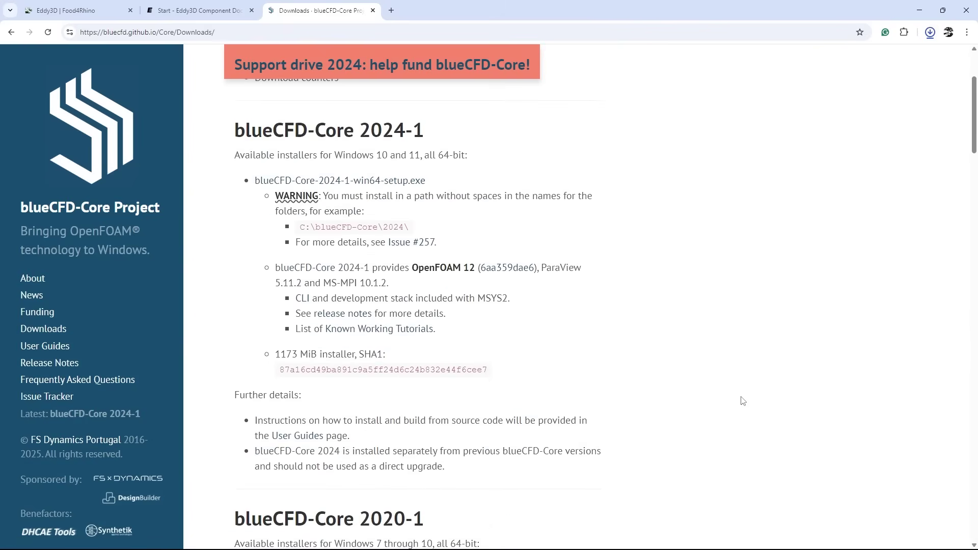
scroll(743, 401, up, 3)
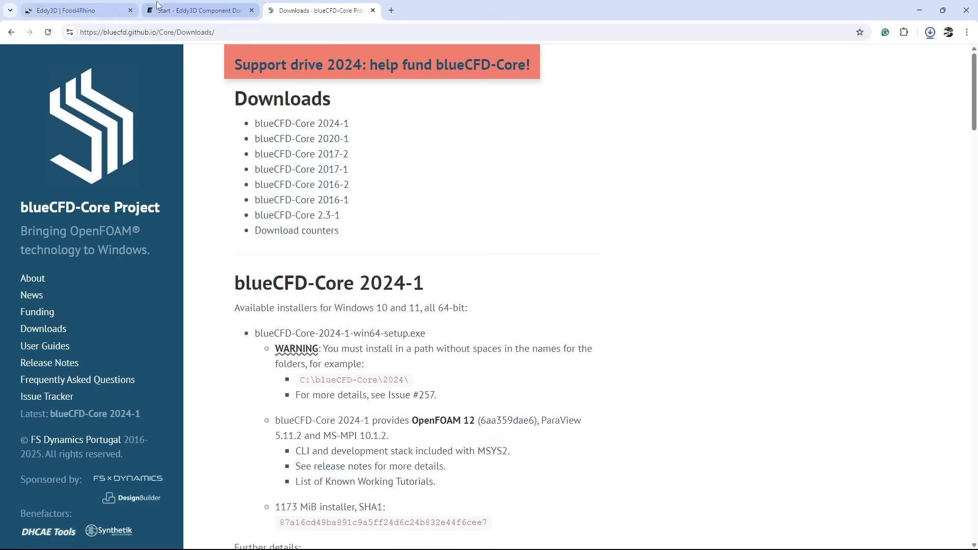
Show the finished blueCFD-Core 2020 download in its folder and run blueCFD-Core-2020-1-win64-setup.exe
click(199, 10)
click(319, 10)
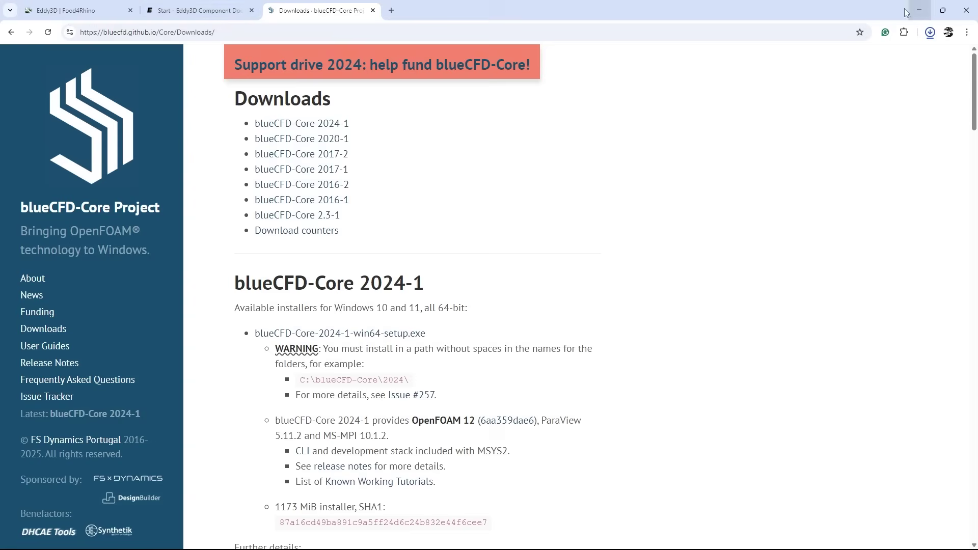
click(199, 10)
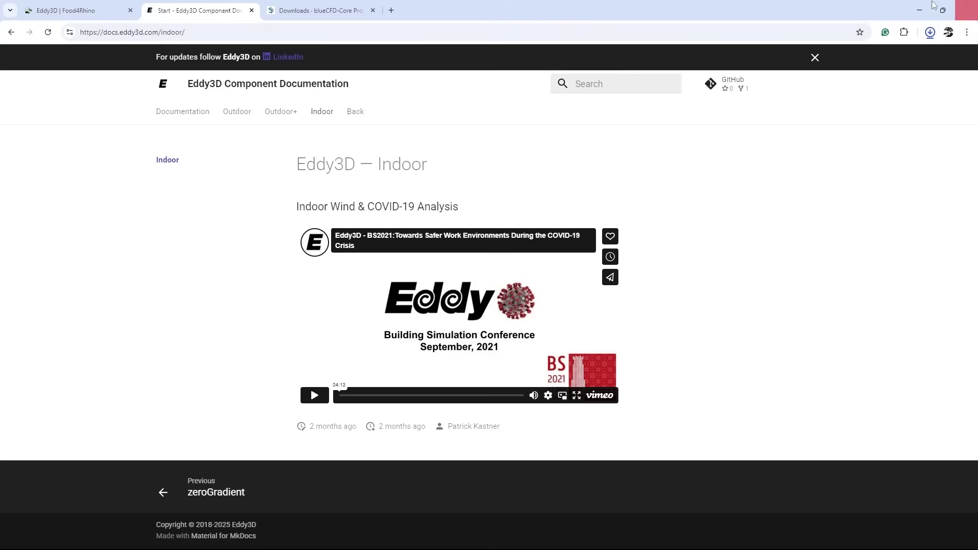
click(930, 32)
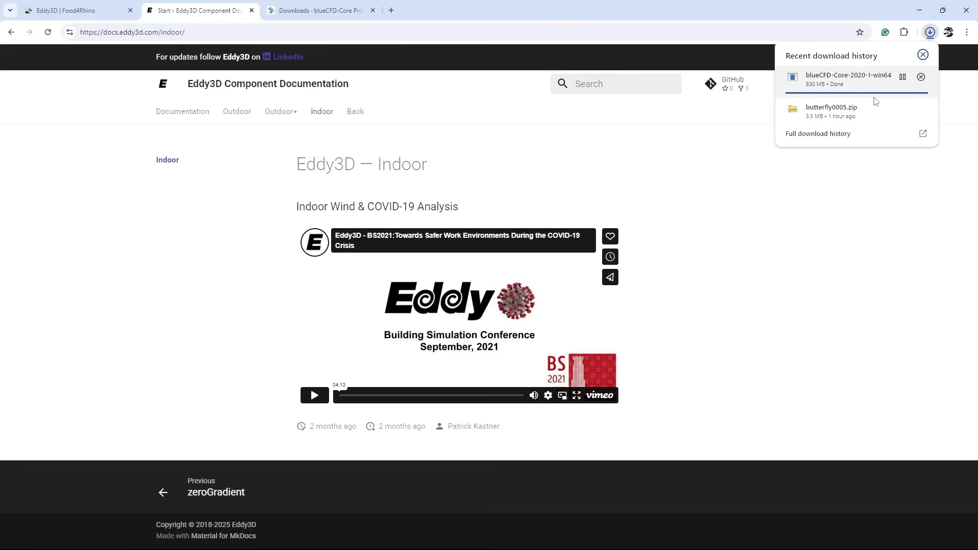
click(904, 77)
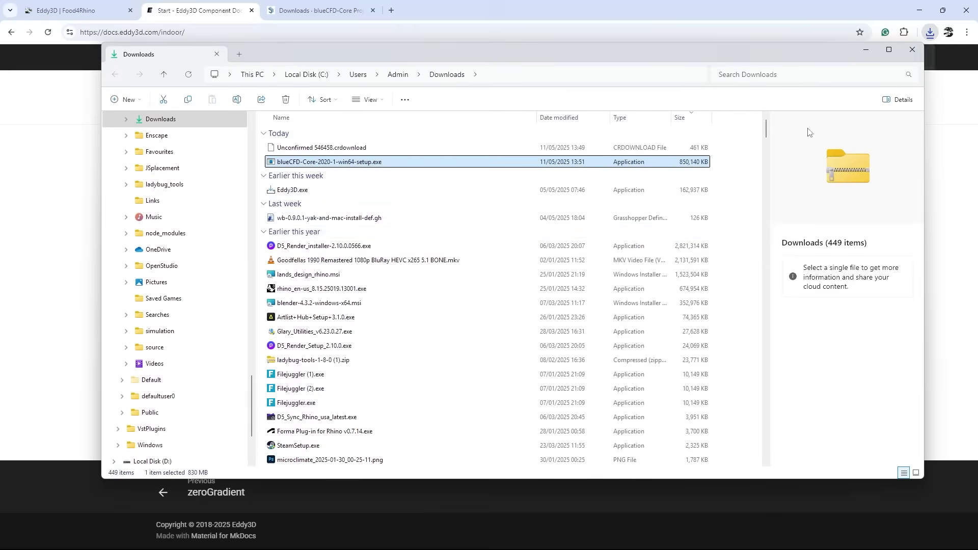
double_click(326, 162)
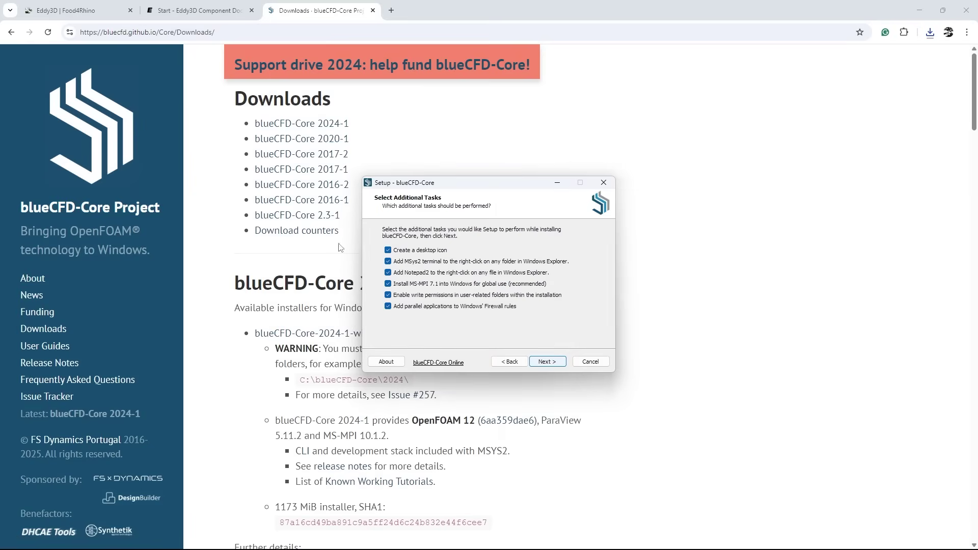
Accept all the default additional tasks in the blueCFD-Core setup, review the installation summary and start the installation
click(548, 361)
scroll(585, 338, down, 3)
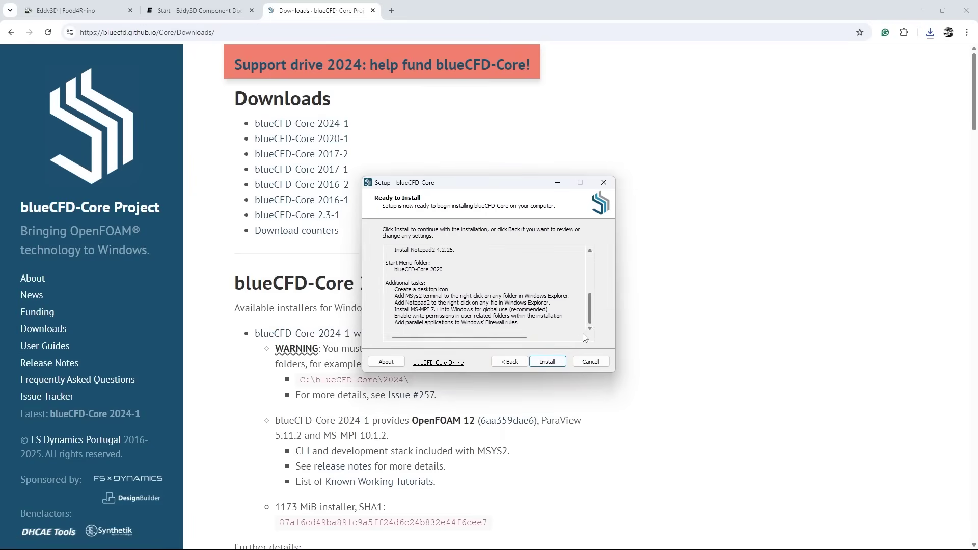
click(547, 361)
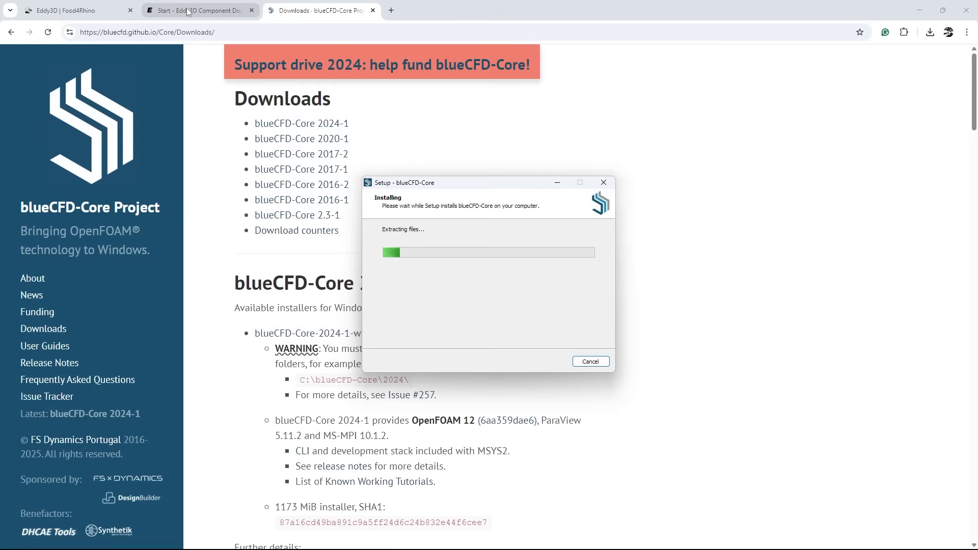
Review the Eddy3D Installer entry and the user reviews on the Food4Rhino page
click(81, 10)
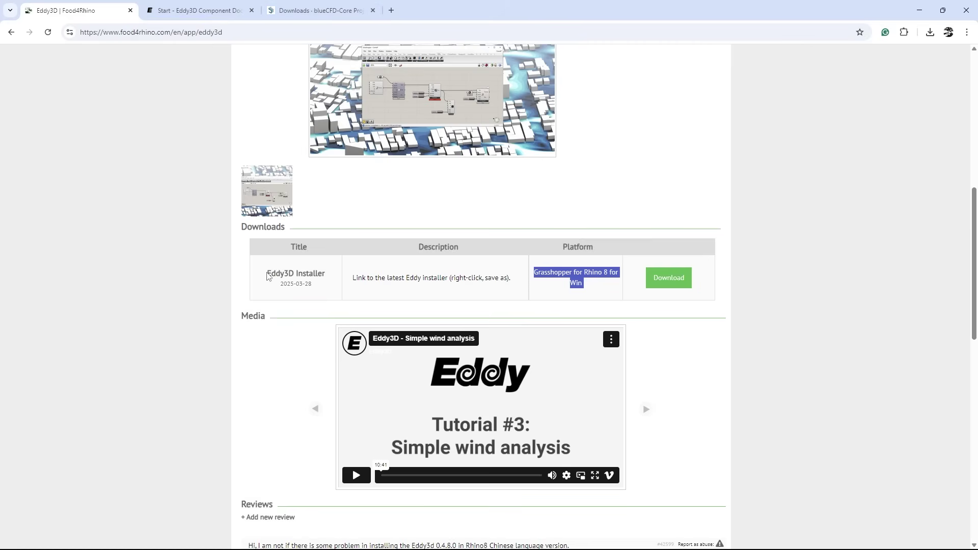
drag(268, 277, 326, 294)
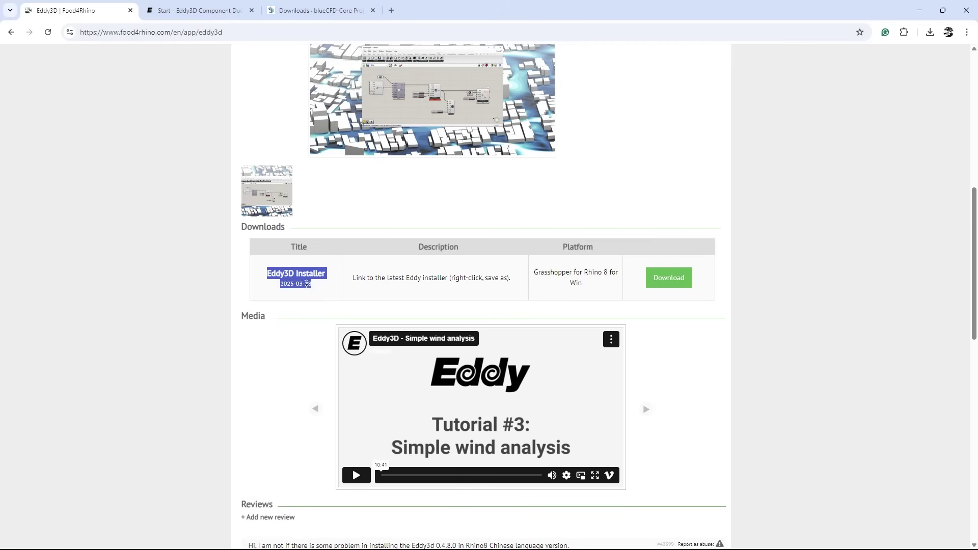
scroll(723, 414, down, 5)
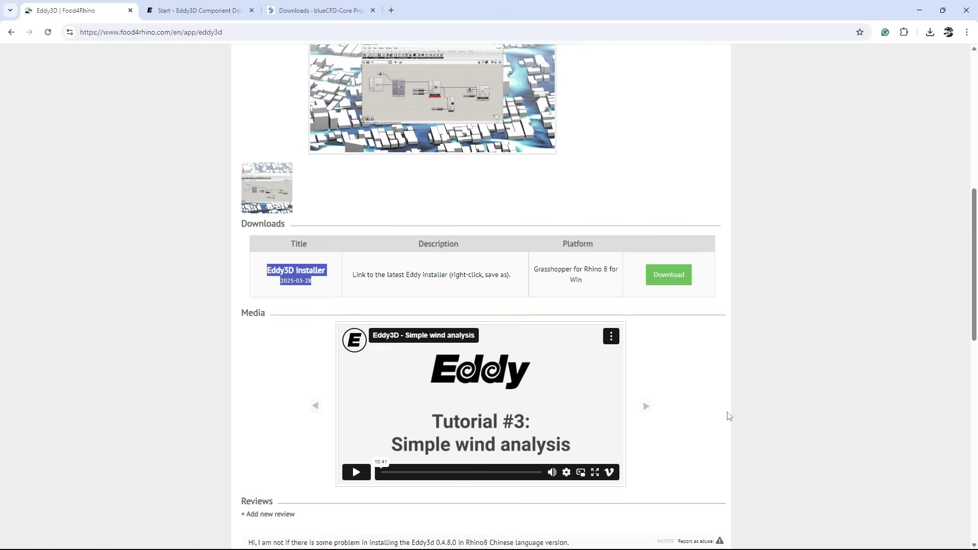
scroll(594, 307, up, 3)
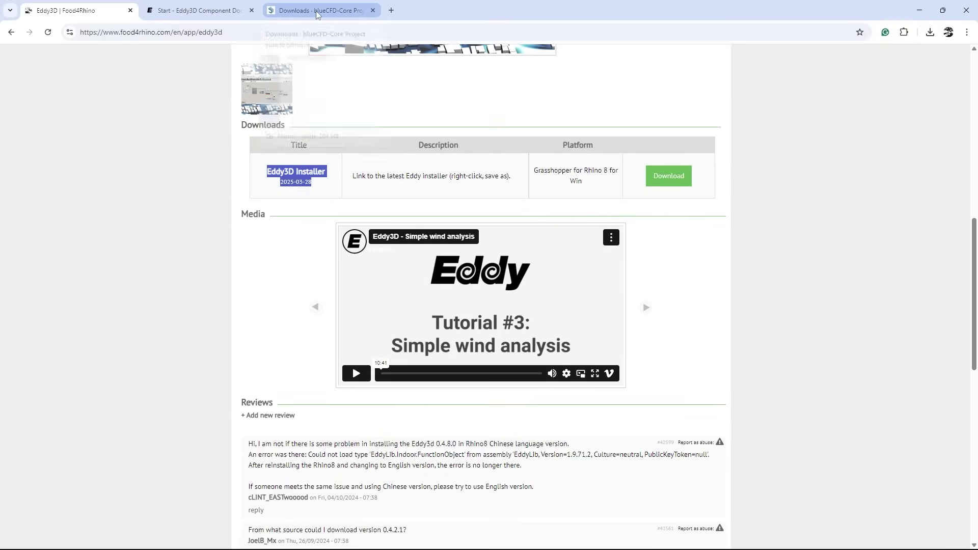
click(276, 9)
click(250, 7)
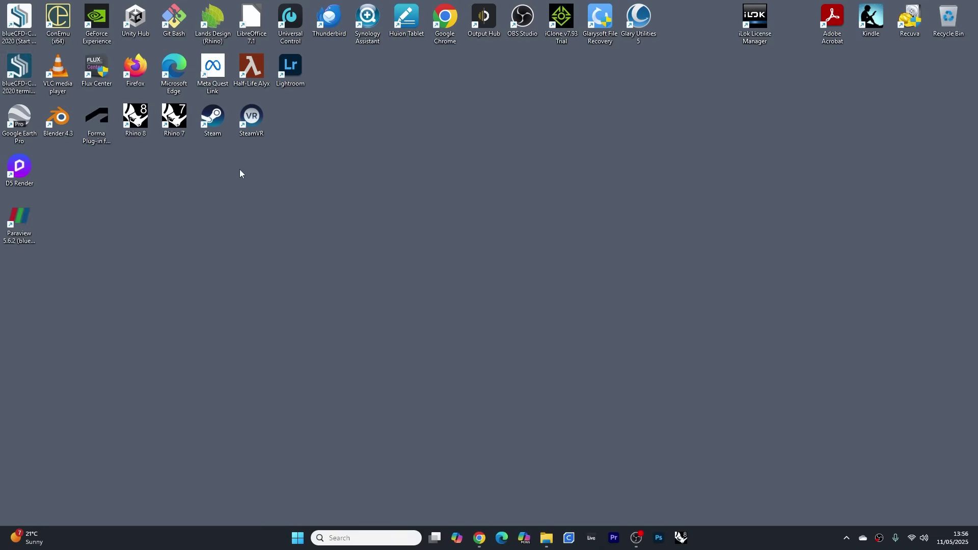
Move the two blueCFD-Core 2020 shortcuts and the Paraview 5.6.2 shortcut together to the middle of the desktop
drag(19, 18, 445, 268)
drag(21, 69, 525, 267)
click(218, 260)
drag(19, 218, 485, 276)
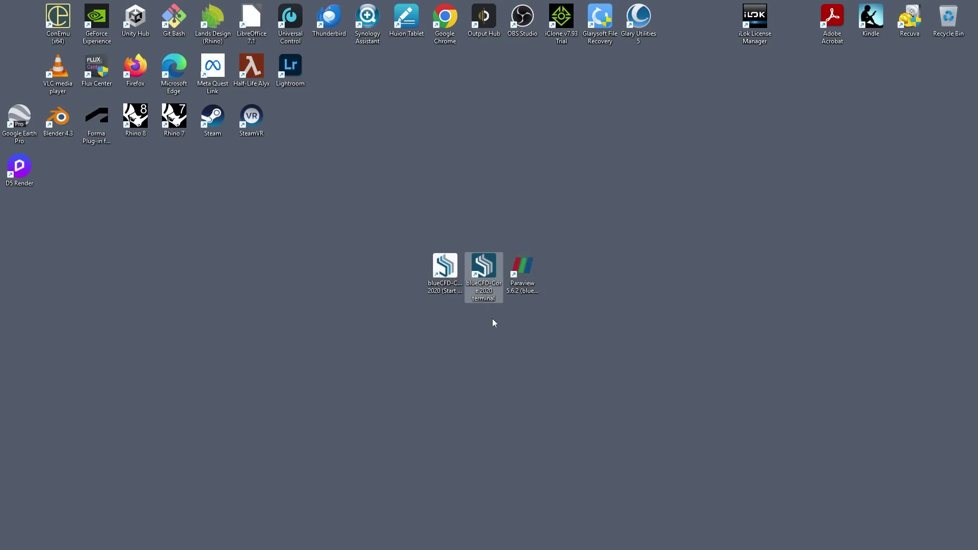
Launch the blueCFD-Core 2020 terminal to check that its OpenFOAM environment loads, and close it
click(445, 268)
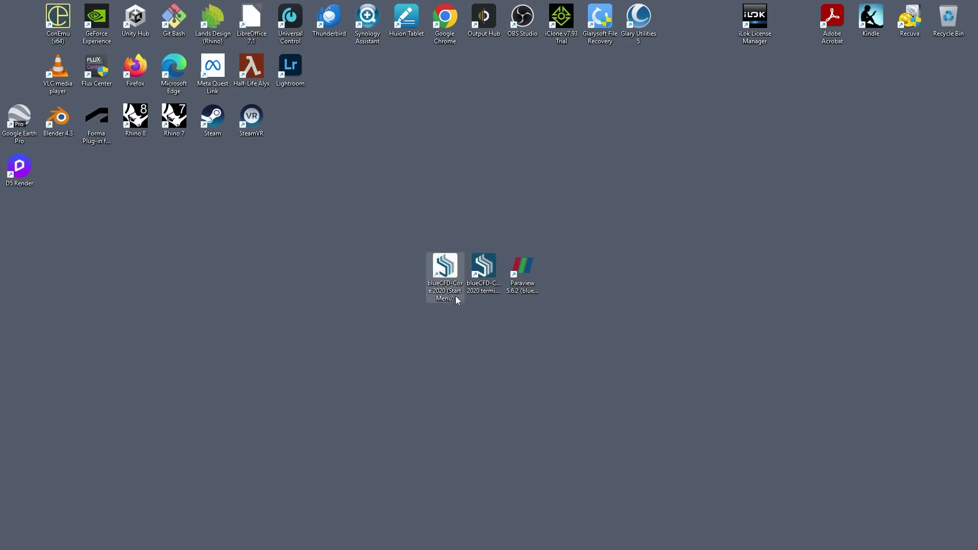
click(489, 271)
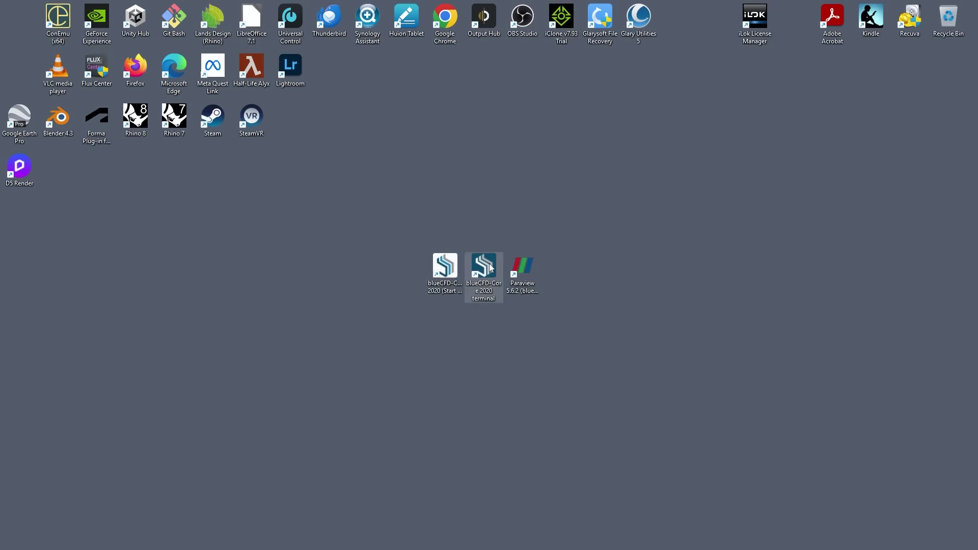
double_click(491, 268)
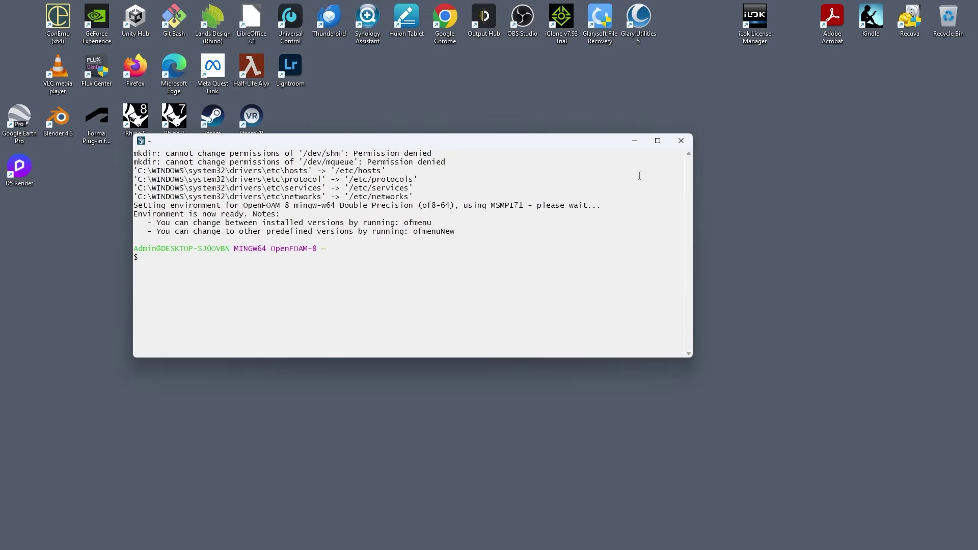
click(681, 141)
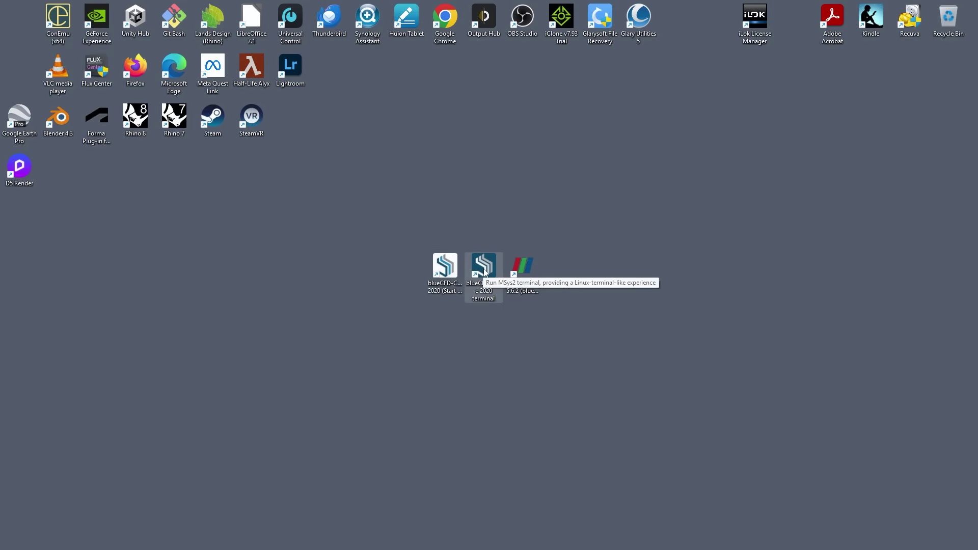
Save the Eddy3D.exe installer to the Downloads folder and select the installer on the desktop
mouse_move(680, 548)
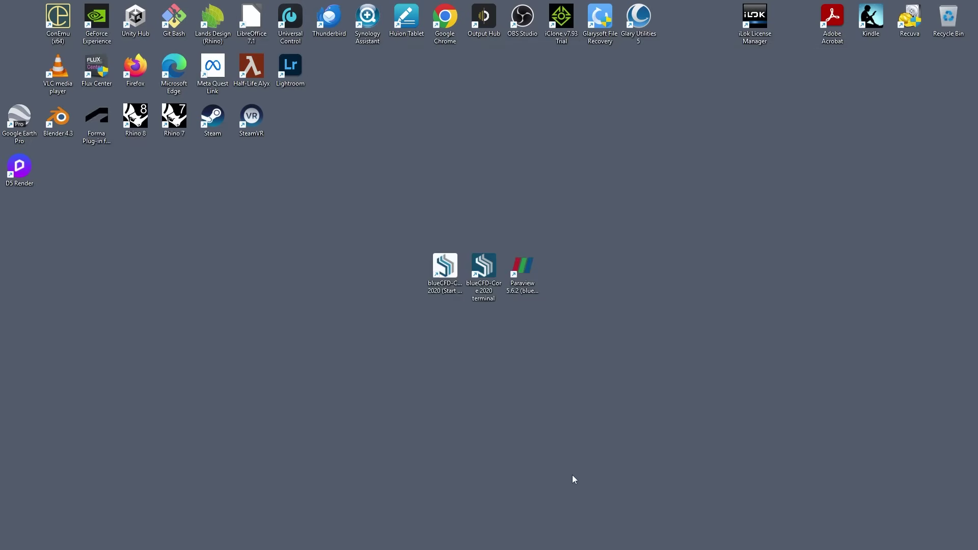
mouse_move(544, 549)
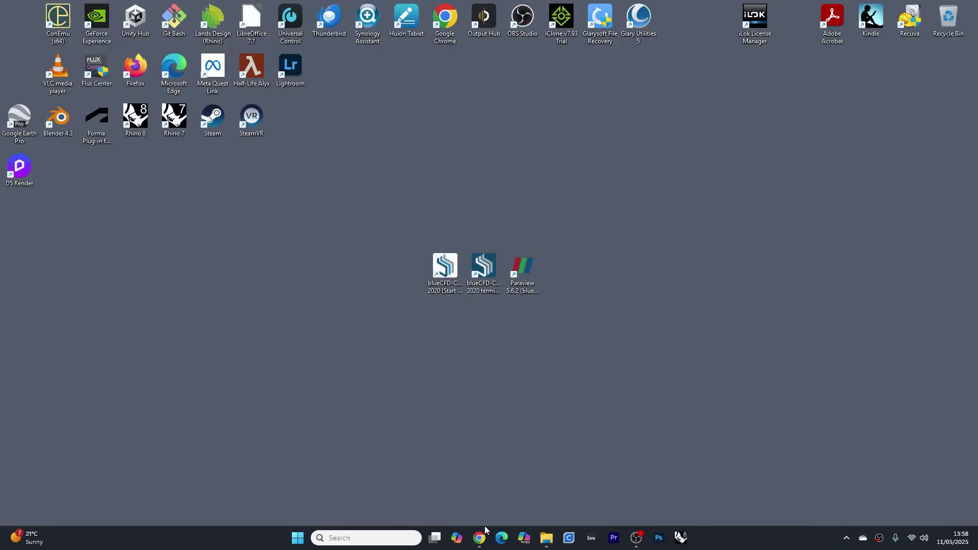
click(546, 538)
scroll(126, 403, down, 3)
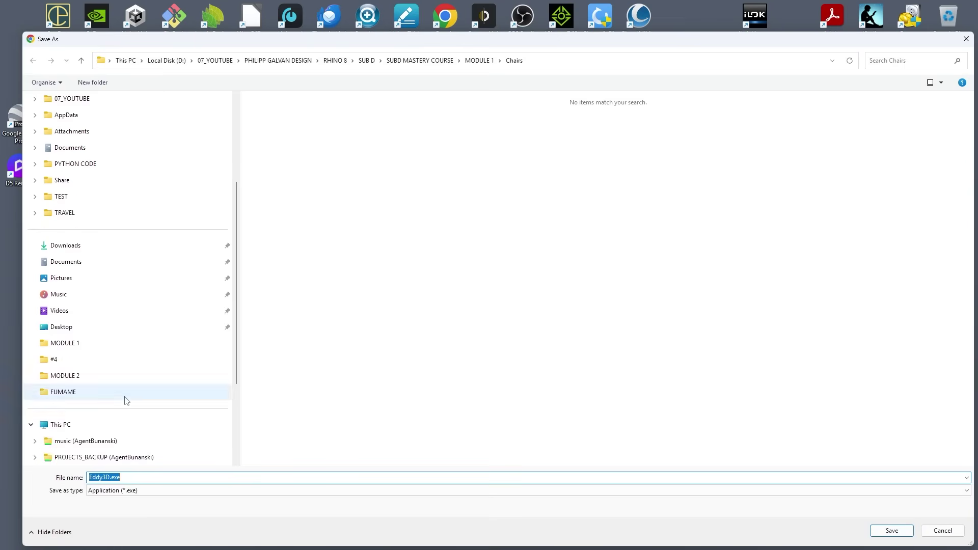
scroll(125, 374, up, 1)
click(77, 292)
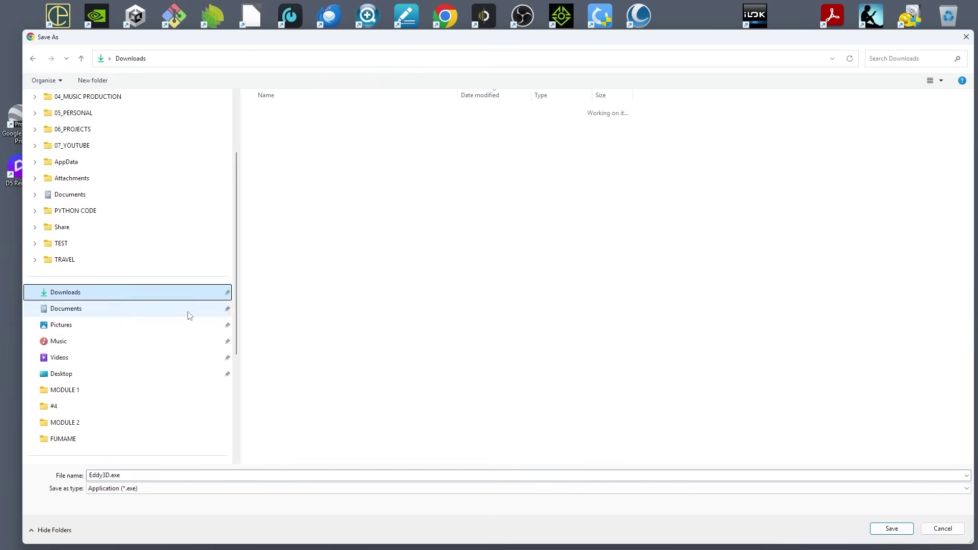
key(Return)
drag(604, 229, 731, 315)
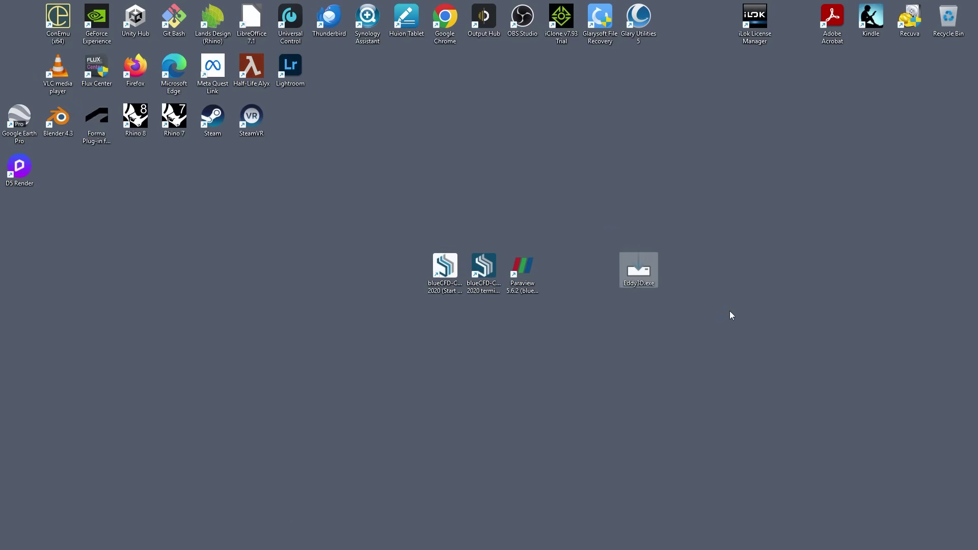
Launch Eddy3D.exe, allow it to run past the SmartScreen block, and install Eddy3D version 0.4.15.3
double_click(641, 274)
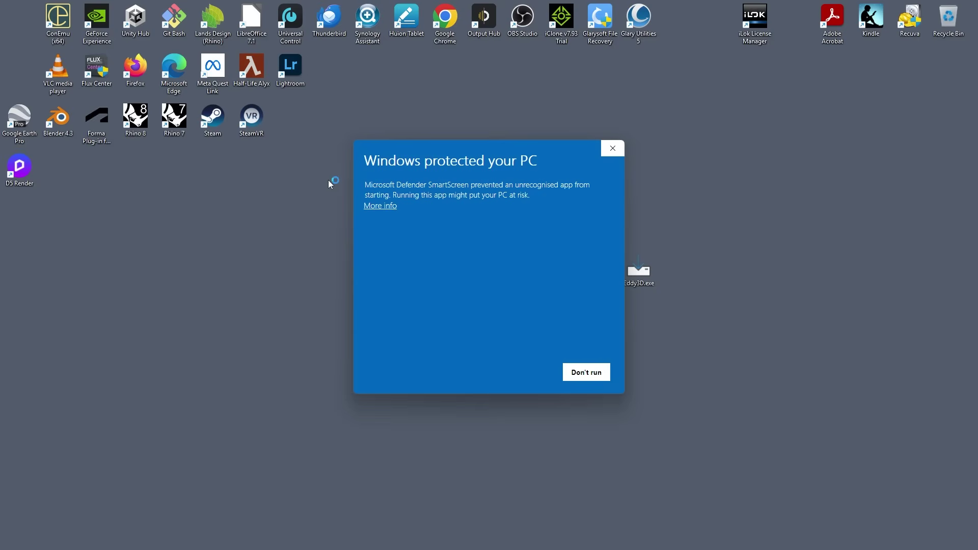
click(380, 206)
click(527, 374)
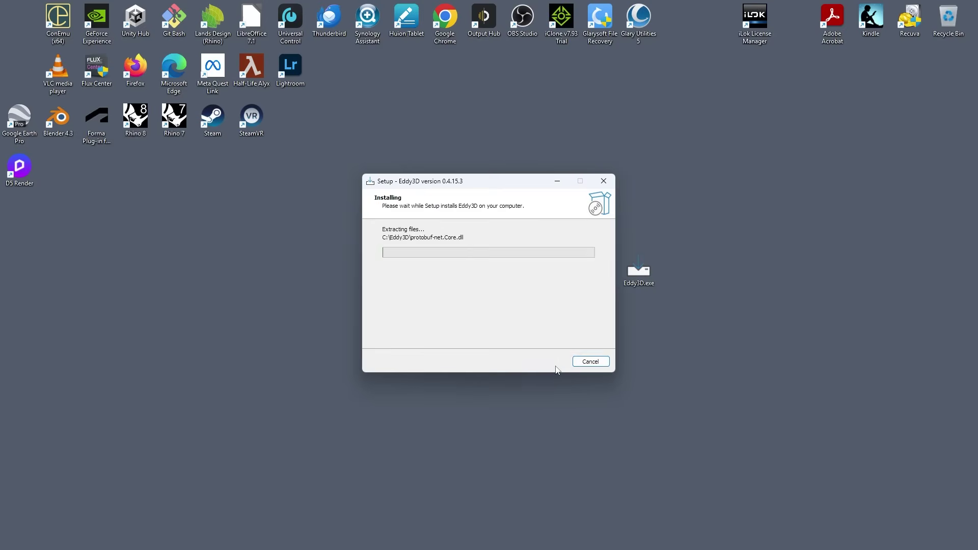
click(547, 360)
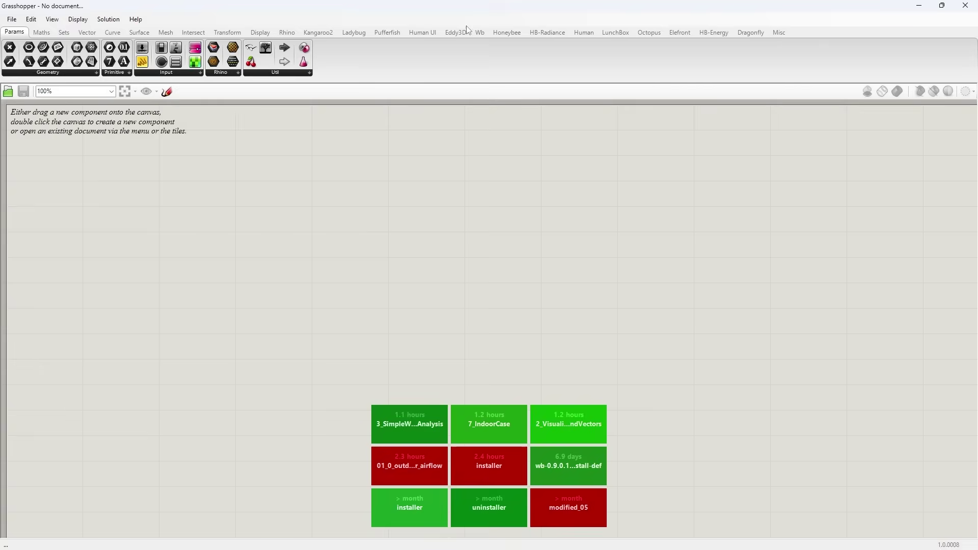
Review the Eddy3D components in Grasshopper, inspect the plugin files in the Components Folder, and close that folder
click(455, 33)
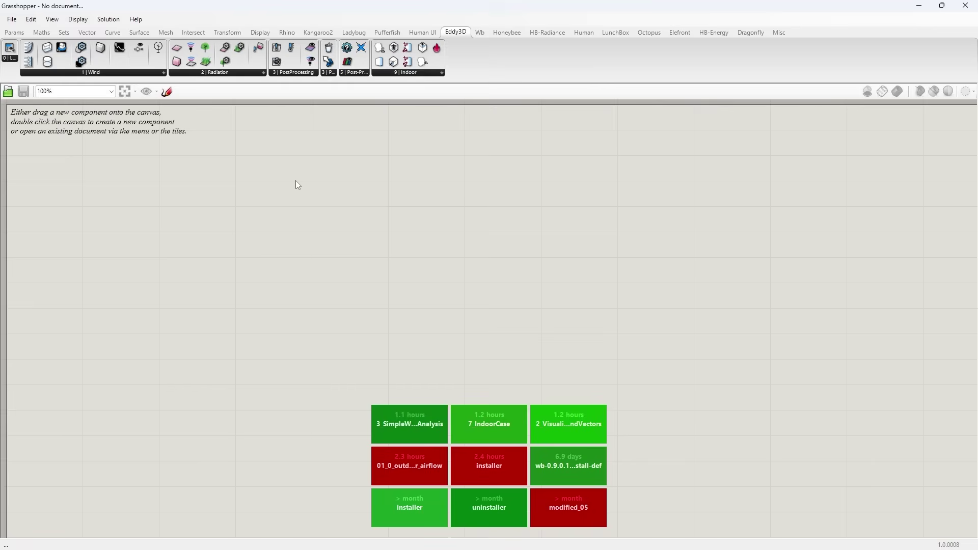
click(12, 20)
mouse_move(71, 204)
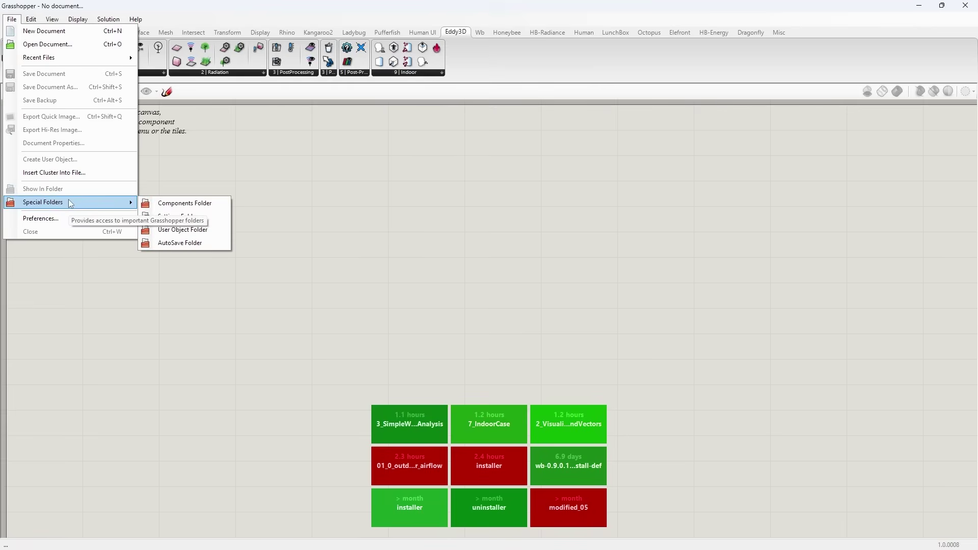
click(184, 203)
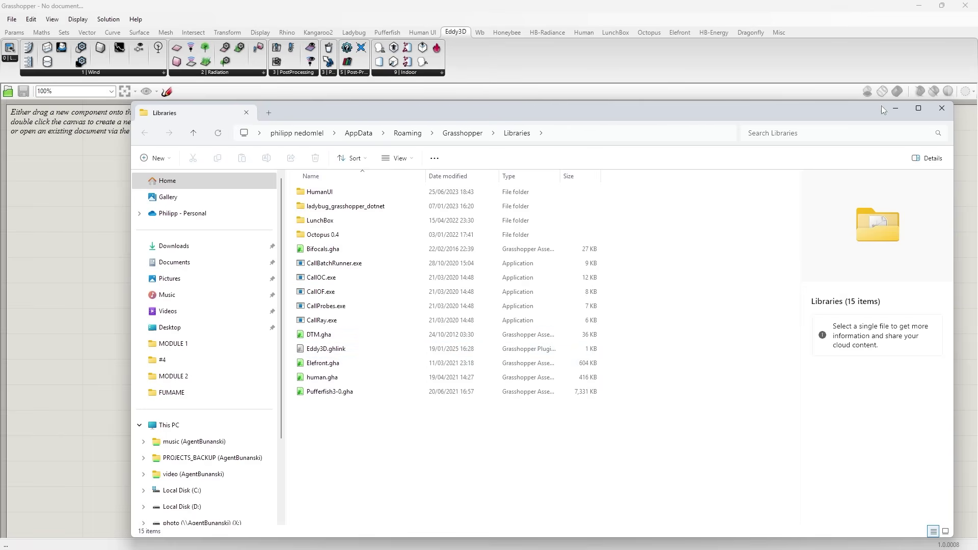
click(941, 108)
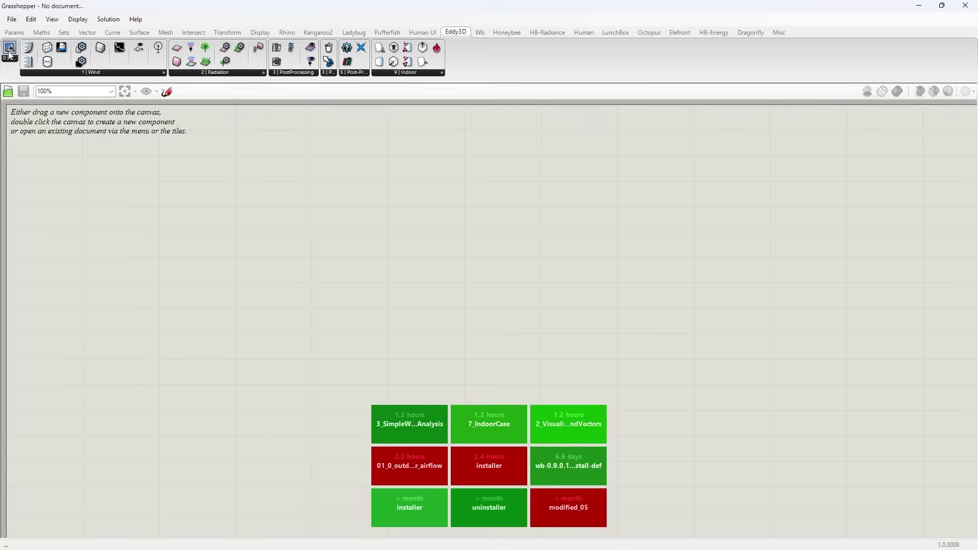
Place the Eddy3D template loader on the canvas and load the 3_SimpleWindAnalysis template from it
drag(10, 51, 383, 248)
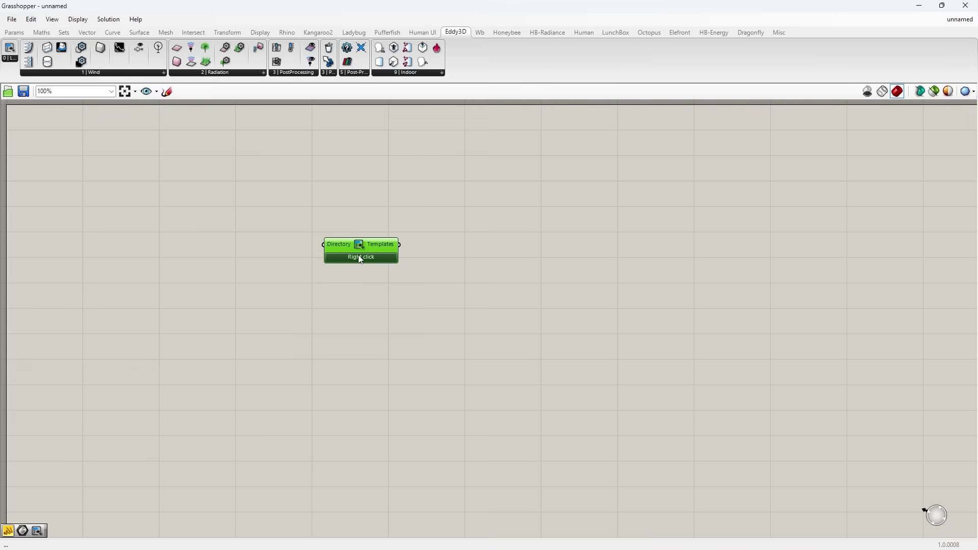
drag(359, 257, 320, 270)
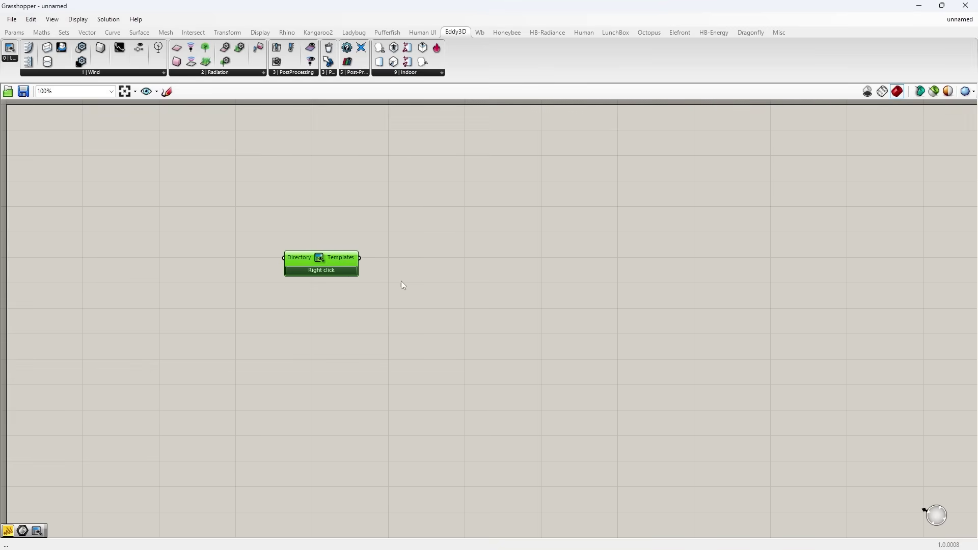
right_click(323, 269)
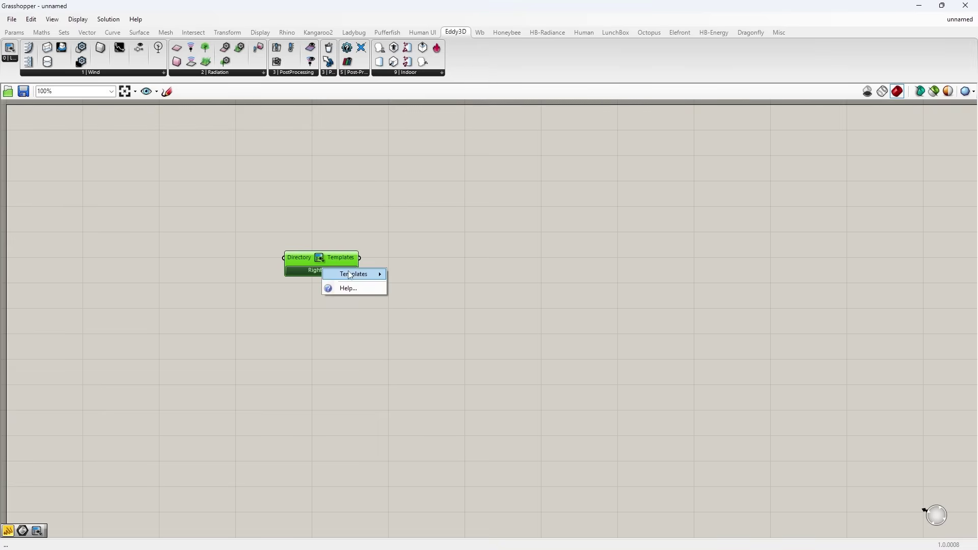
mouse_move(350, 276)
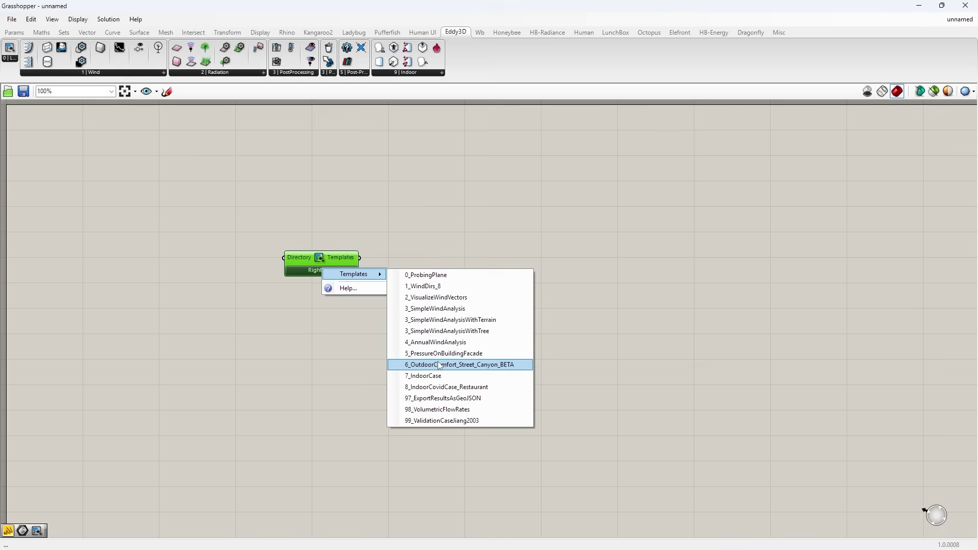
click(454, 311)
Examine the loaded template's groups, from Geometry & Boundary Conditions through Mesh & Simulation and probing to Post-processing
scroll(393, 273, down, 5)
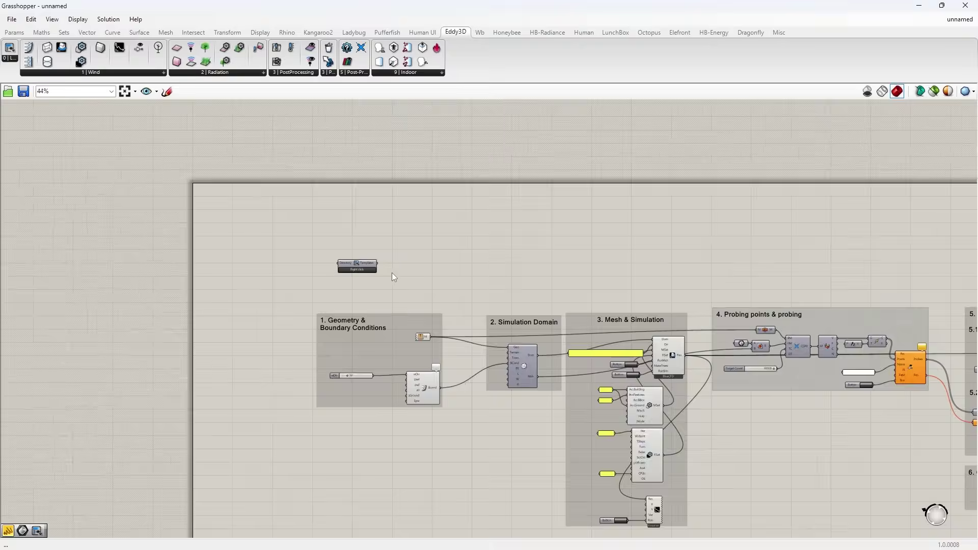
scroll(510, 314, up, 5)
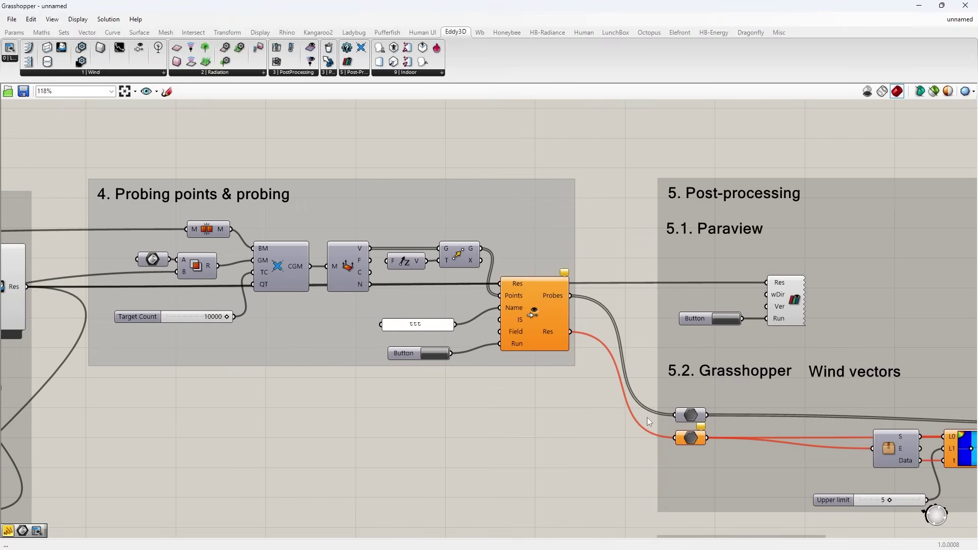
scroll(606, 389, down, 5)
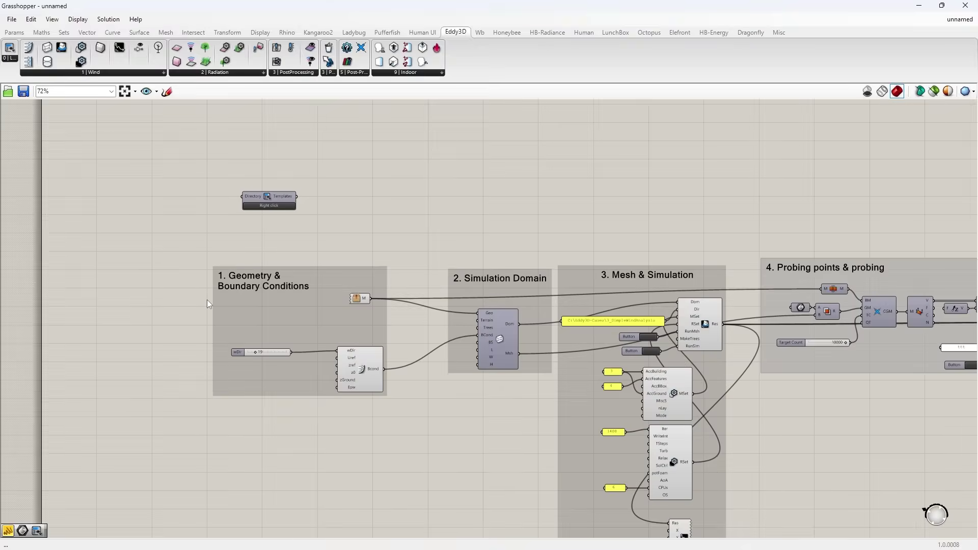
scroll(422, 301, up, 3)
scroll(443, 304, down, 5)
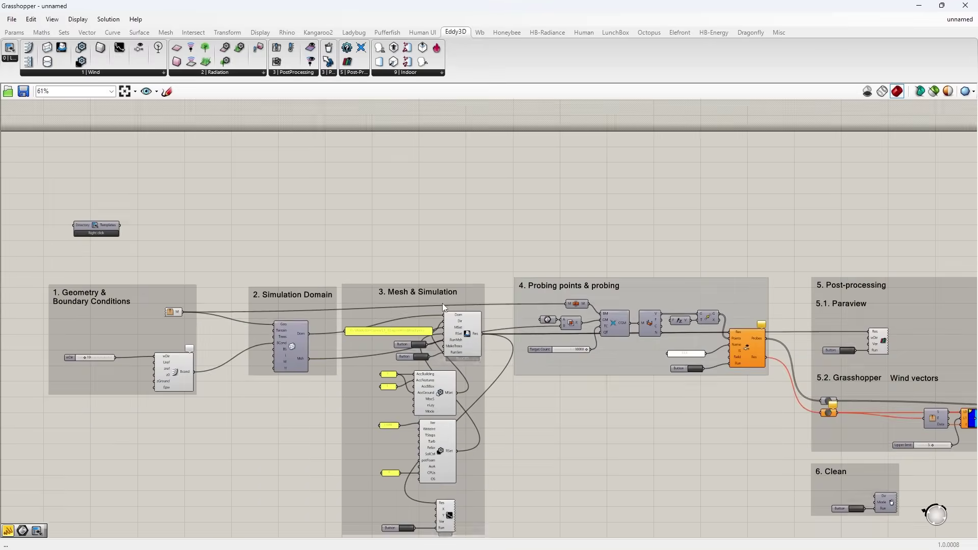
scroll(408, 316, up, 2)
scroll(398, 329, up, 3)
scroll(381, 326, down, 4)
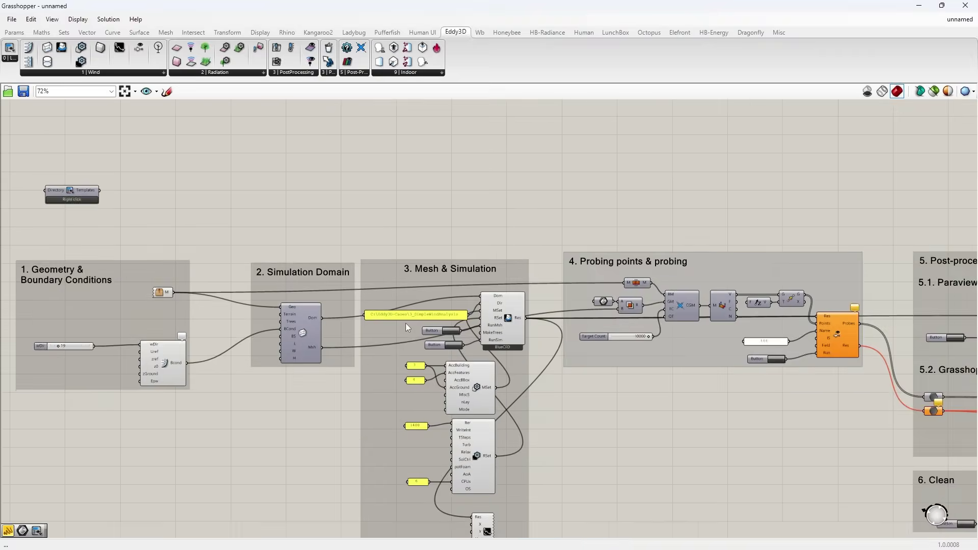
Open the case path panel for editing, inspect the 3_SimpleWindAnalysis folder inside C:\Eddy3D-Cases, and close the folder window
scroll(406, 323, up, 3)
scroll(423, 306, up, 4)
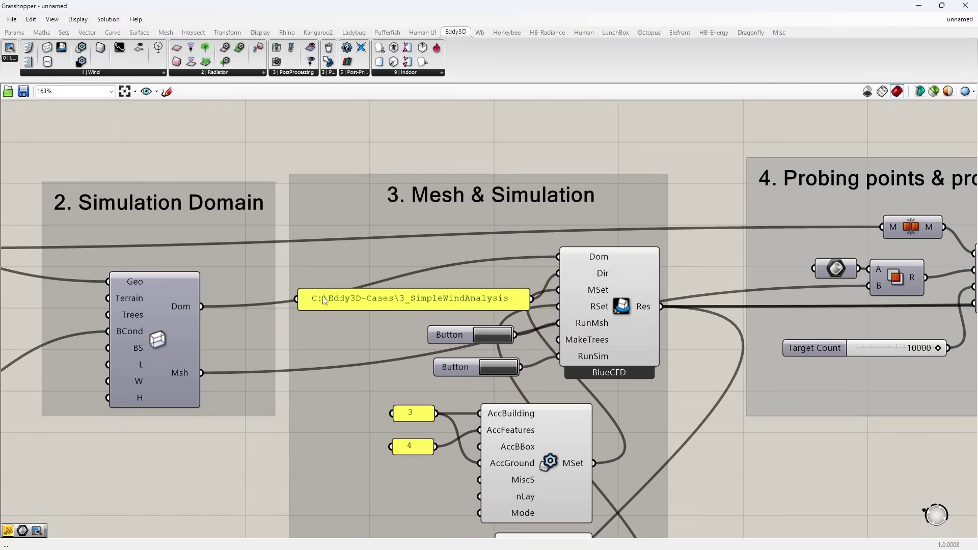
double_click(353, 301)
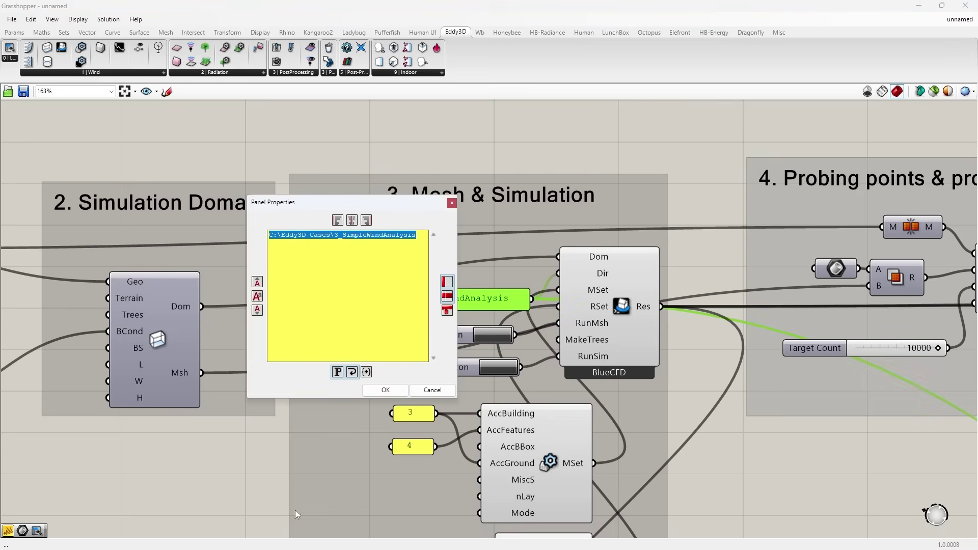
mouse_move(479, 545)
click(535, 538)
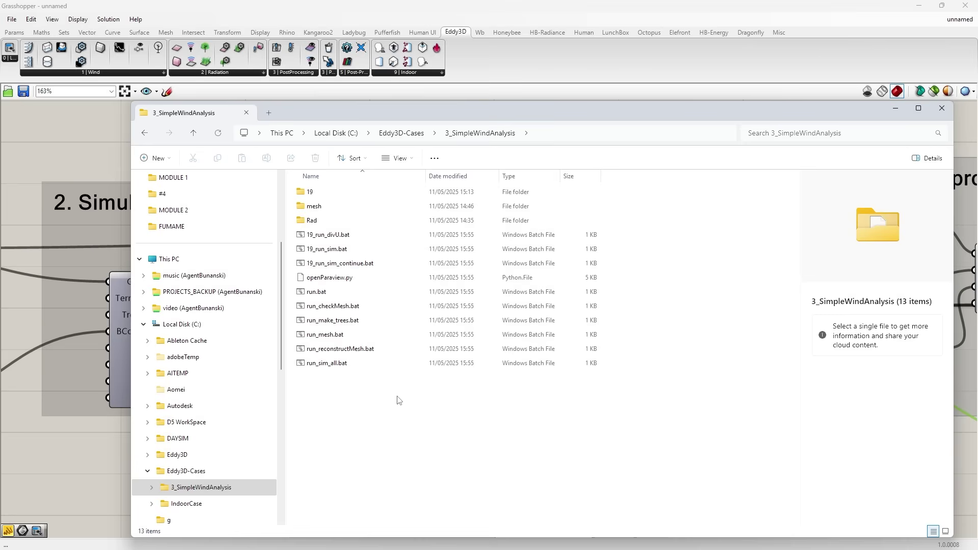
click(401, 133)
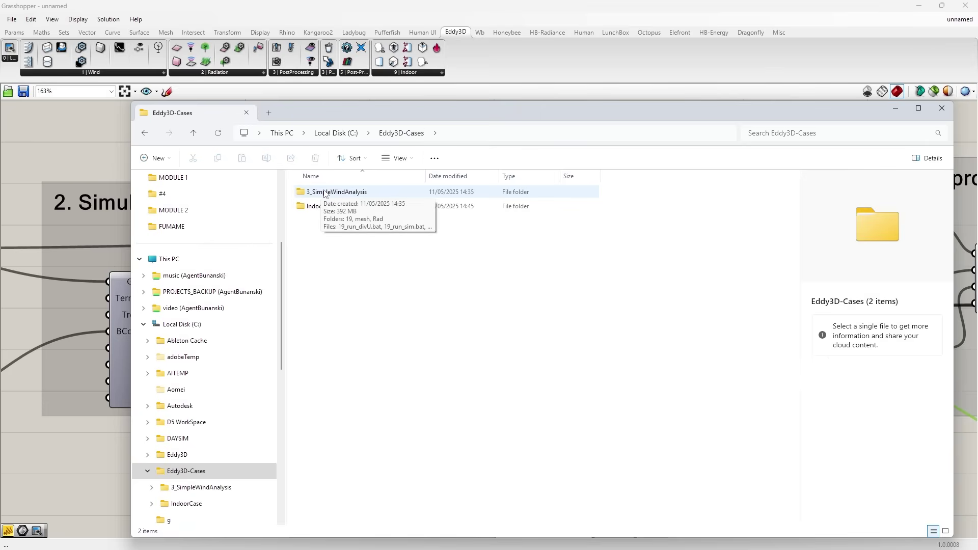
double_click(325, 193)
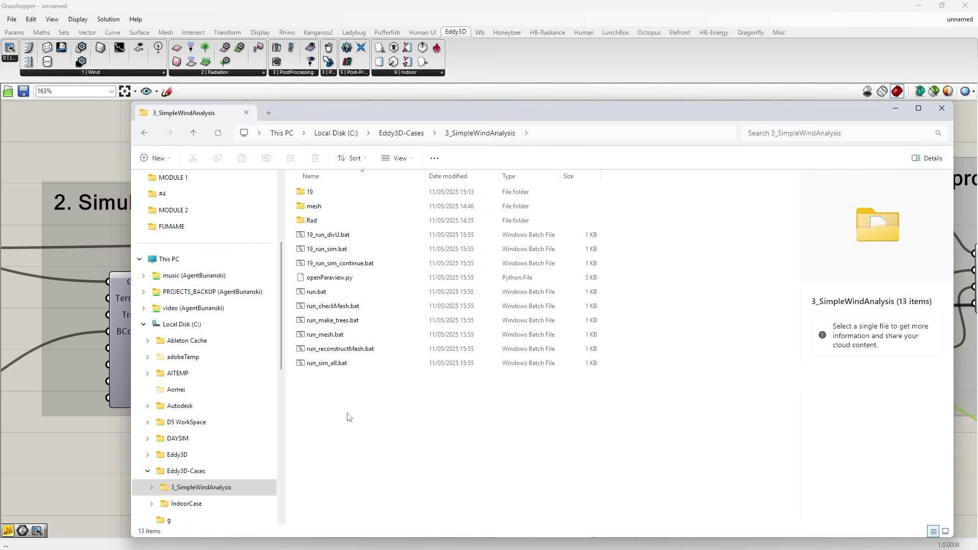
click(942, 108)
Set the case directory panel in the Mesh & Simulation group to C:\Eddy3D-Cases\3_SimpleWindAnalysis
double_click(357, 298)
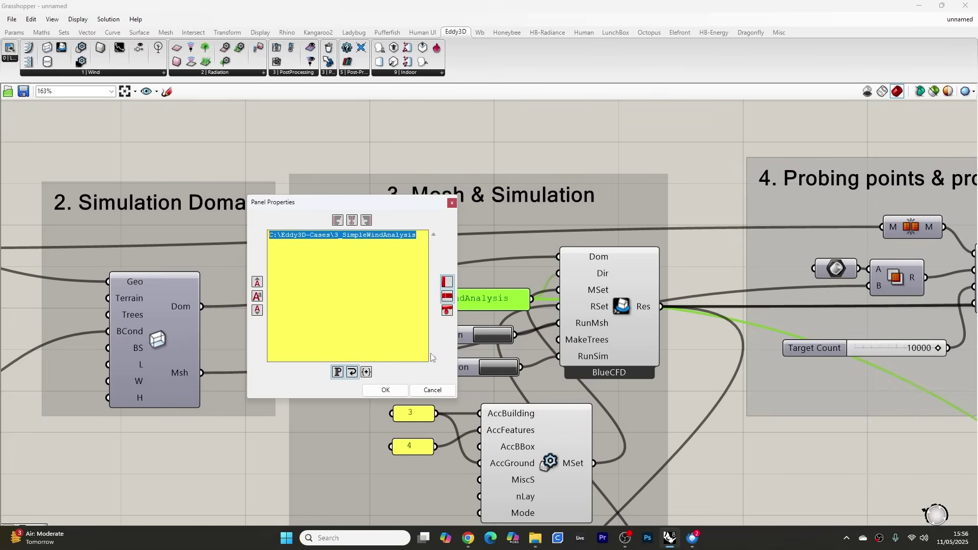
key(ctrl+v)
click(386, 391)
Trigger RunMsh on the BlueCFD simulation component to start the meshing, and clear its console window out of the way
scroll(524, 287, down, 10)
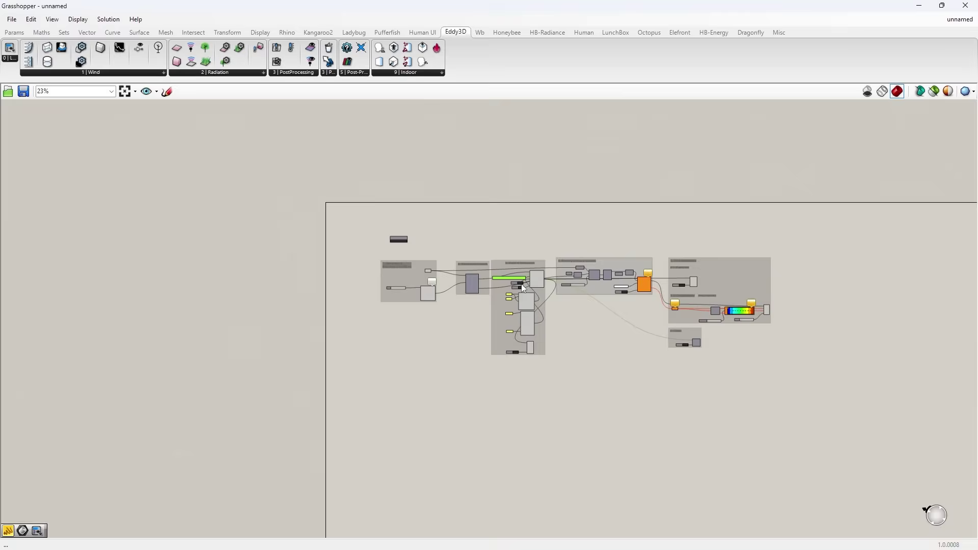
scroll(522, 287, up, 10)
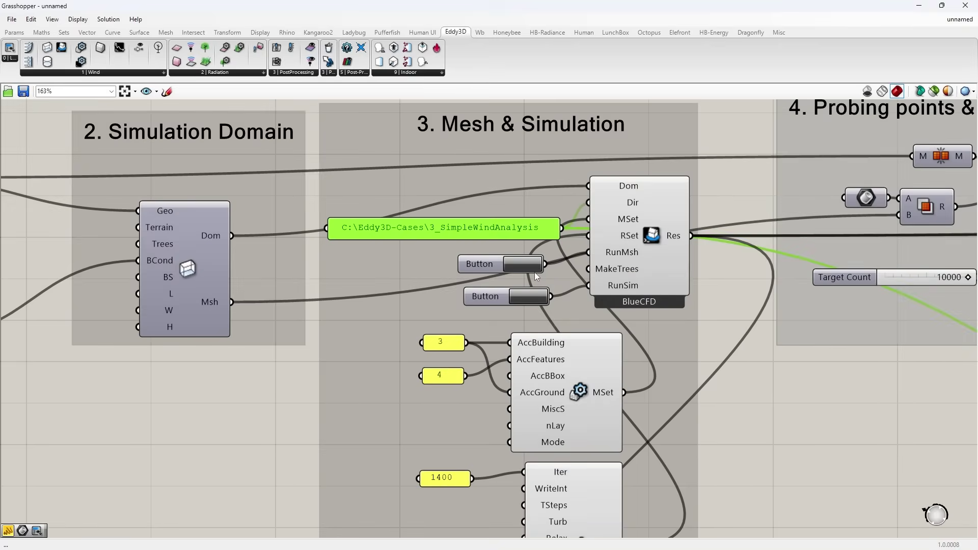
click(525, 262)
click(654, 205)
click(799, 353)
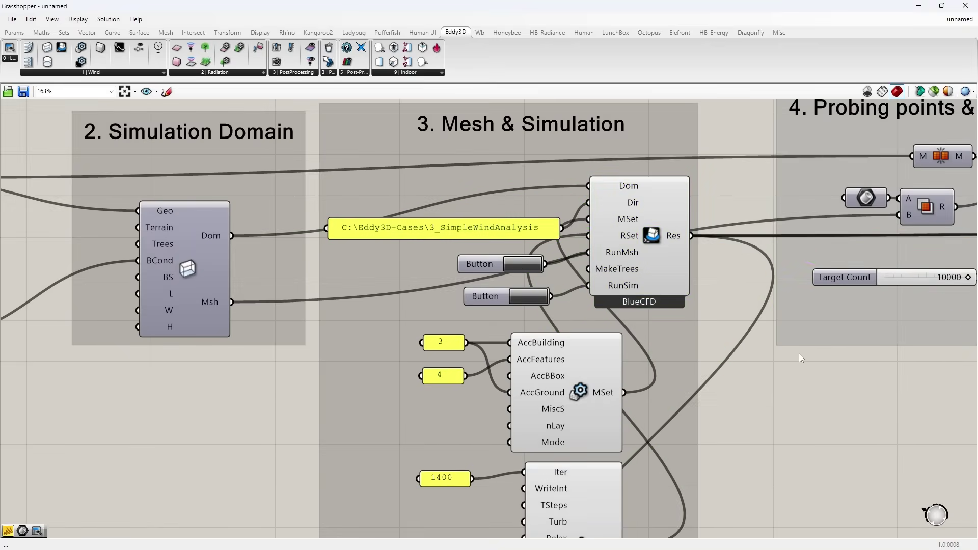
click(532, 261)
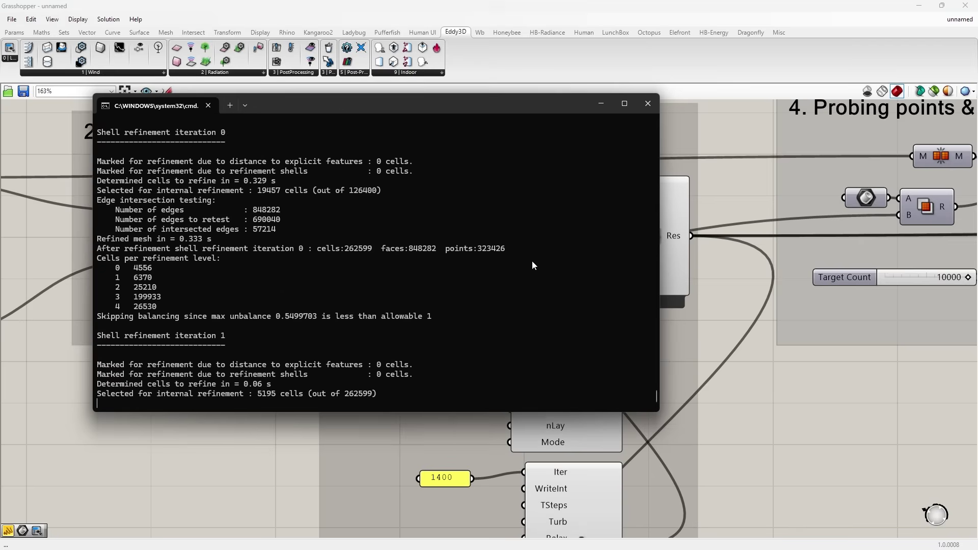
click(610, 109)
Restore the Grasshopper window to a smaller size over Rhino and maximize the Perspective viewport
double_click(528, 8)
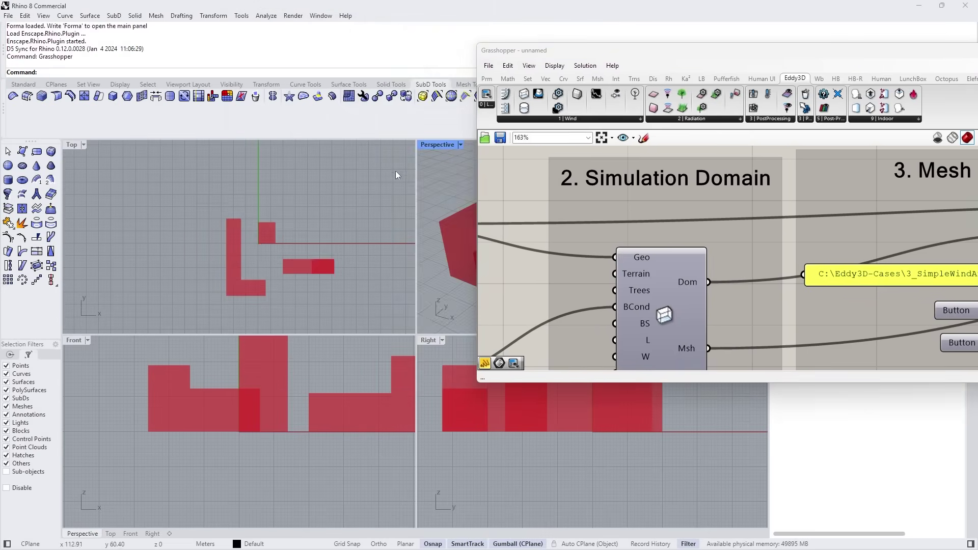
double_click(431, 146)
scroll(668, 268, down, 2)
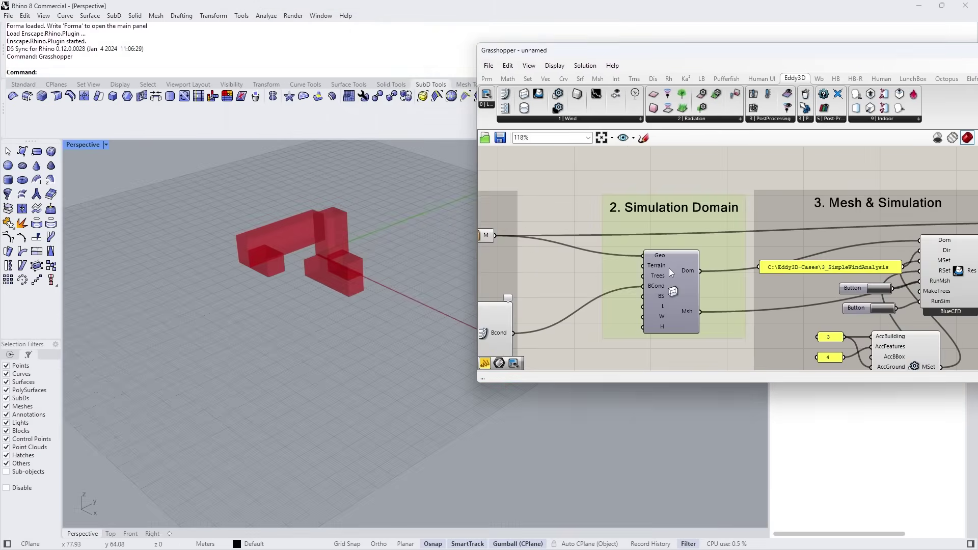
Turn on the preview of the Simulation Domain component and view the whole domain box in the Perspective viewport
scroll(678, 270, up, 2)
click(677, 270)
right_click(678, 270)
click(710, 294)
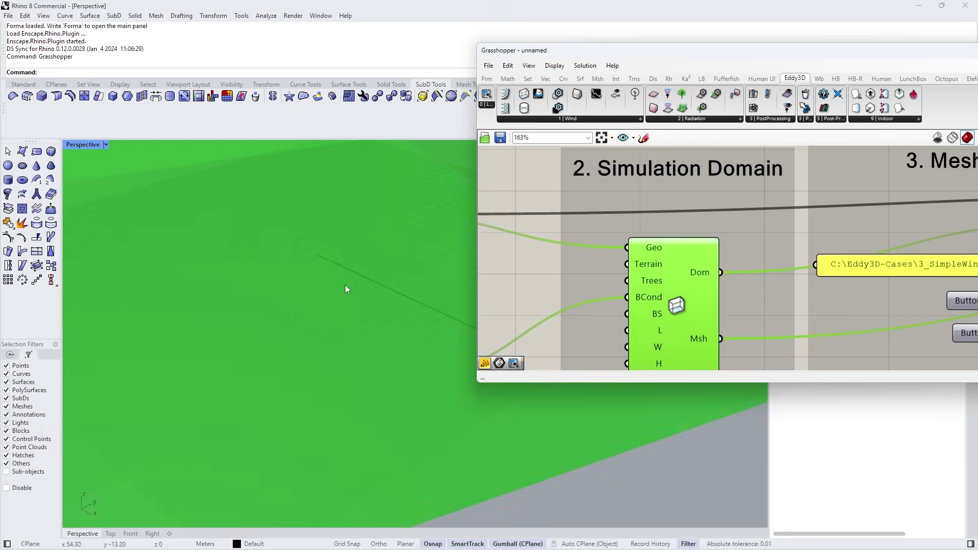
scroll(328, 296, down, 6)
scroll(311, 307, up, 3)
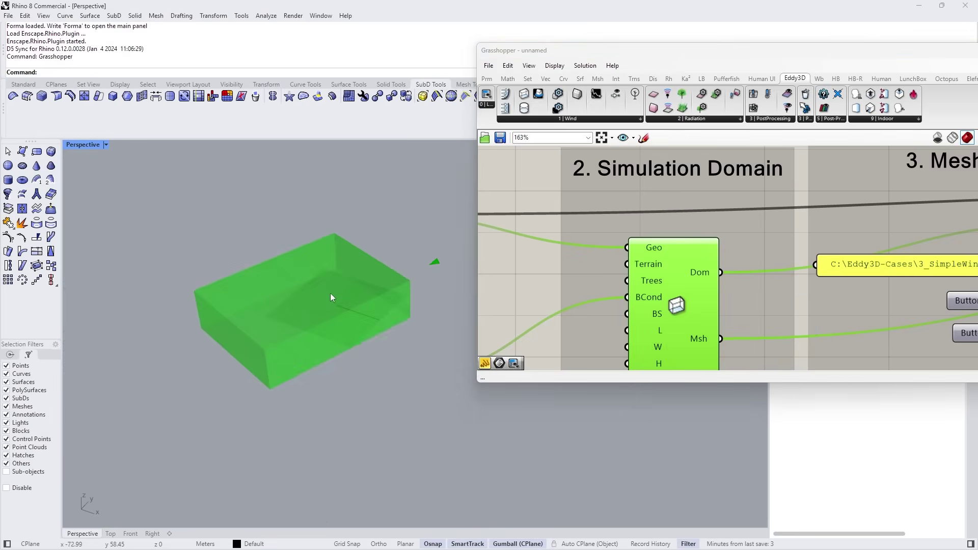
Turn off the preview of the Simulation Domain component to hide the domain box in the Perspective viewport
right_click(678, 265)
click(692, 285)
scroll(686, 285, down, 8)
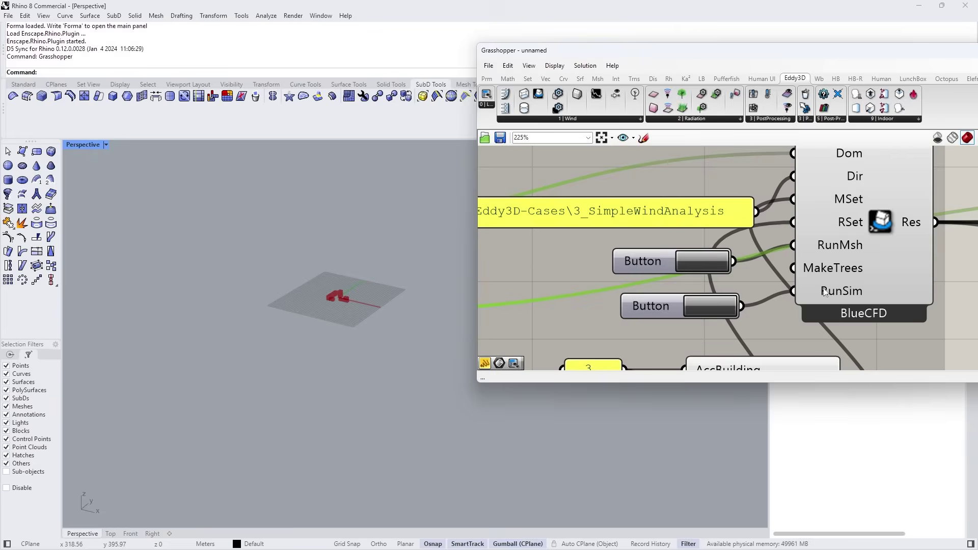
Examine how the RunMsh and RunSim buttons feed the BlueCFD component and how the probing component's Name and Run inputs are wired
scroll(706, 223, up, 6)
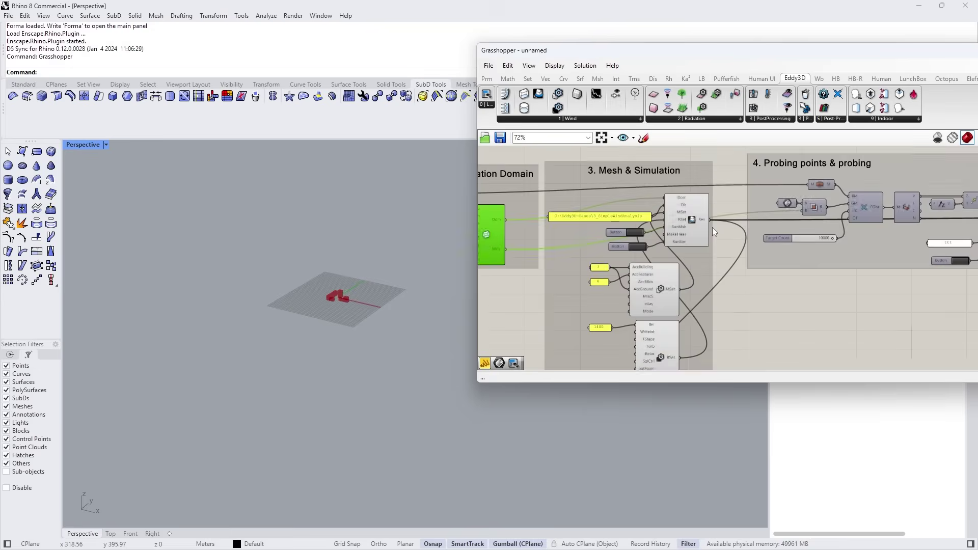
scroll(703, 220, down, 4)
scroll(698, 227, up, 5)
scroll(672, 237, down, 6)
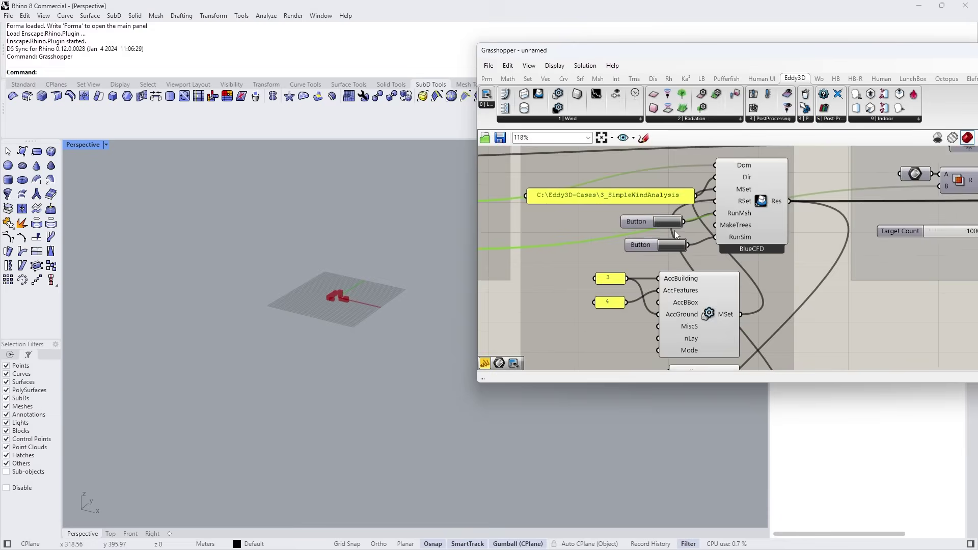
scroll(644, 314, up, 4)
scroll(644, 314, down, 3)
scroll(645, 314, down, 3)
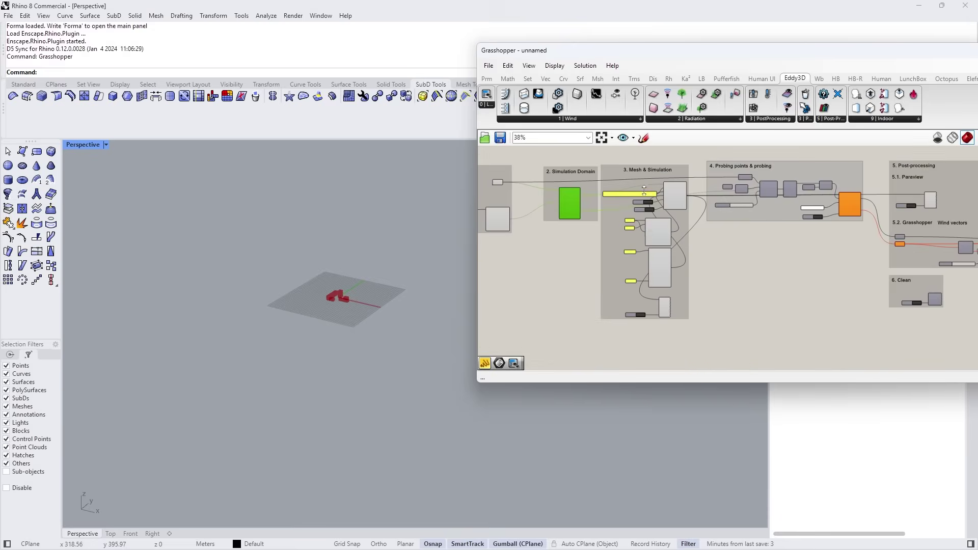
scroll(786, 237, up, 10)
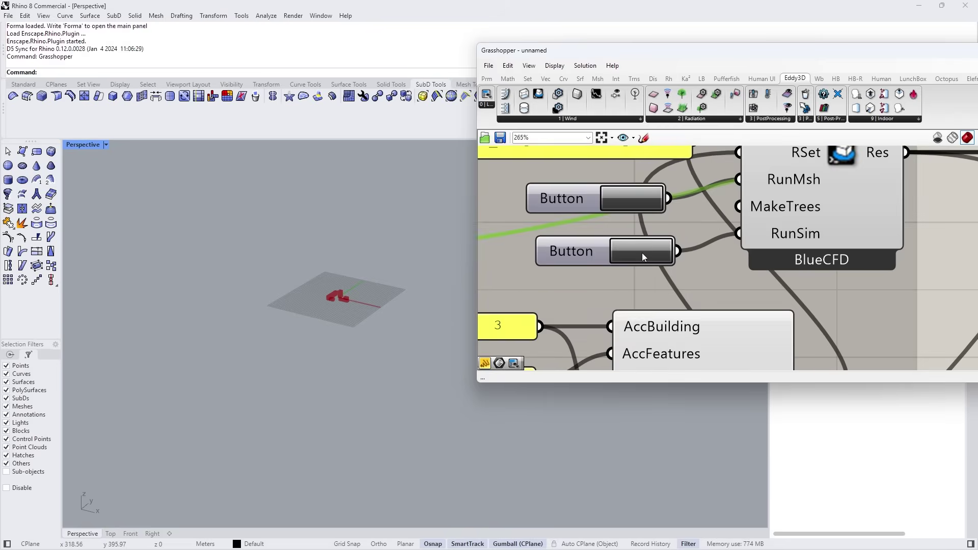
scroll(642, 253, down, 4)
scroll(756, 274, up, 3)
scroll(742, 275, down, 6)
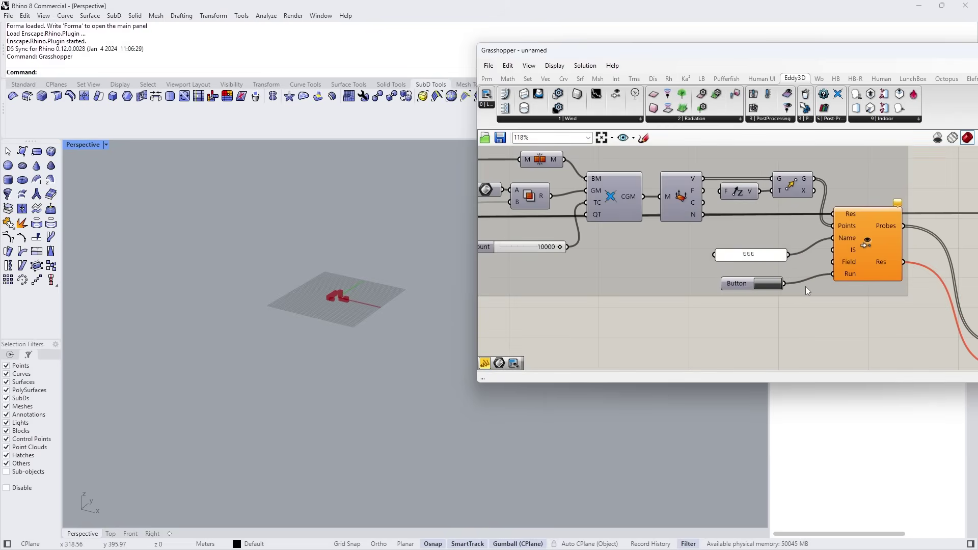
scroll(588, 242, up, 1)
scroll(594, 245, up, 5)
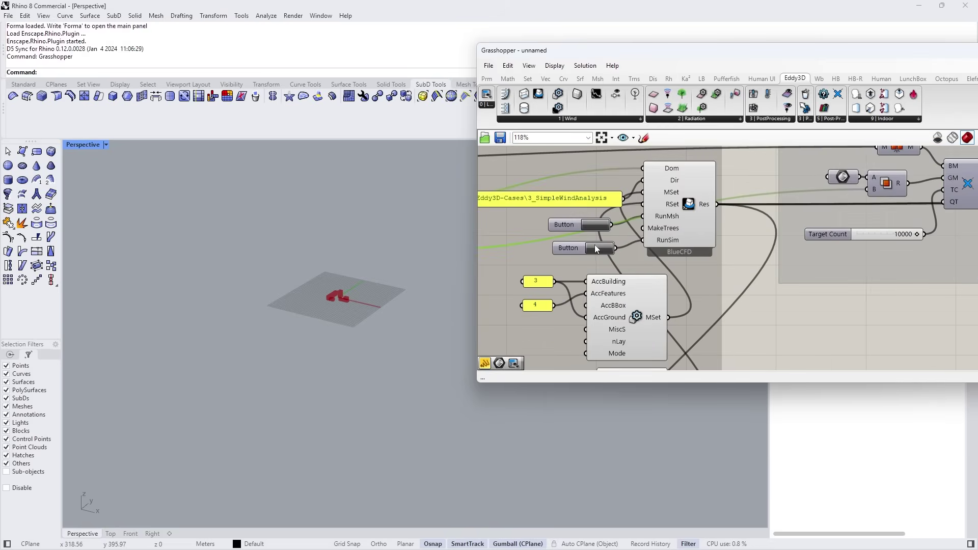
scroll(632, 277, down, 5)
scroll(763, 276, up, 4)
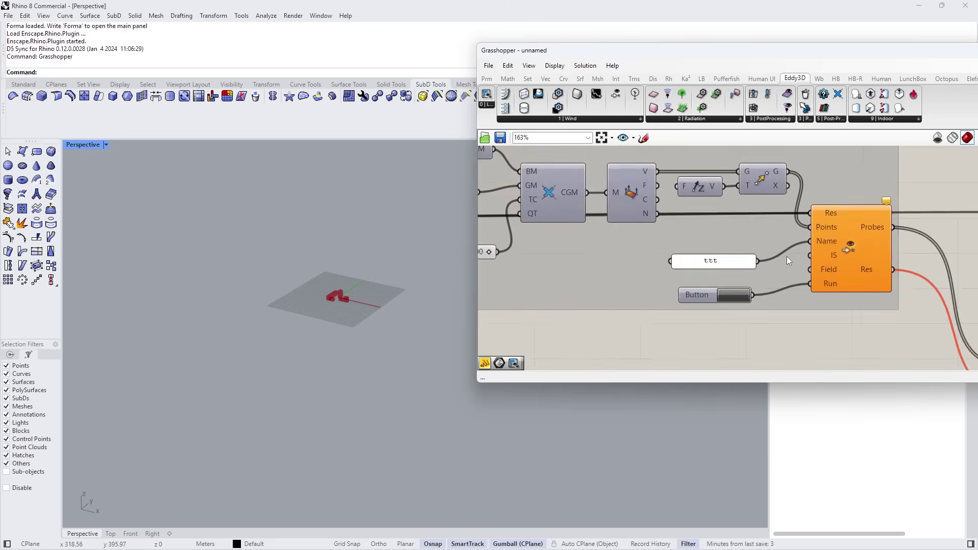
Run the Visualize component in the Mesh & Simulation group to plot the residuals, and close the graph window
scroll(772, 261, down, 4)
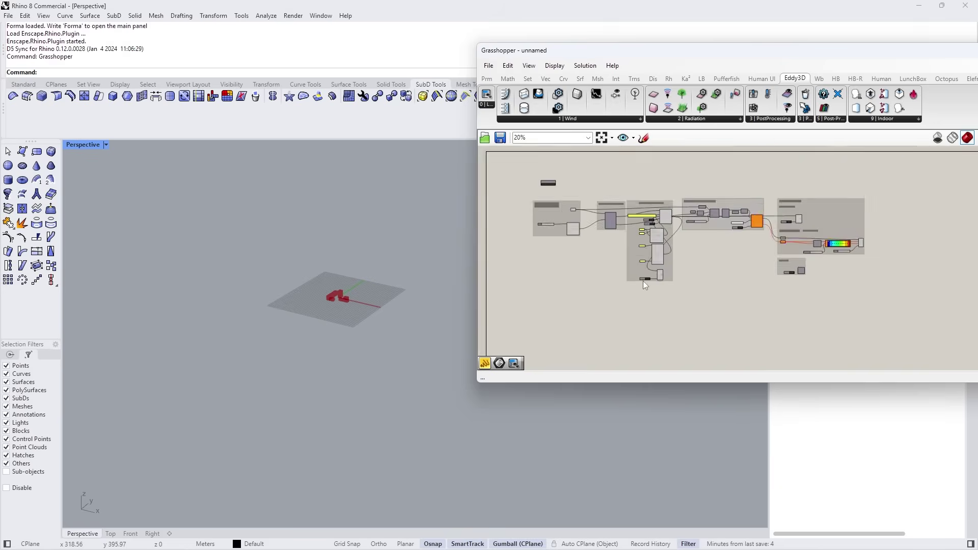
scroll(643, 280, up, 4)
click(662, 270)
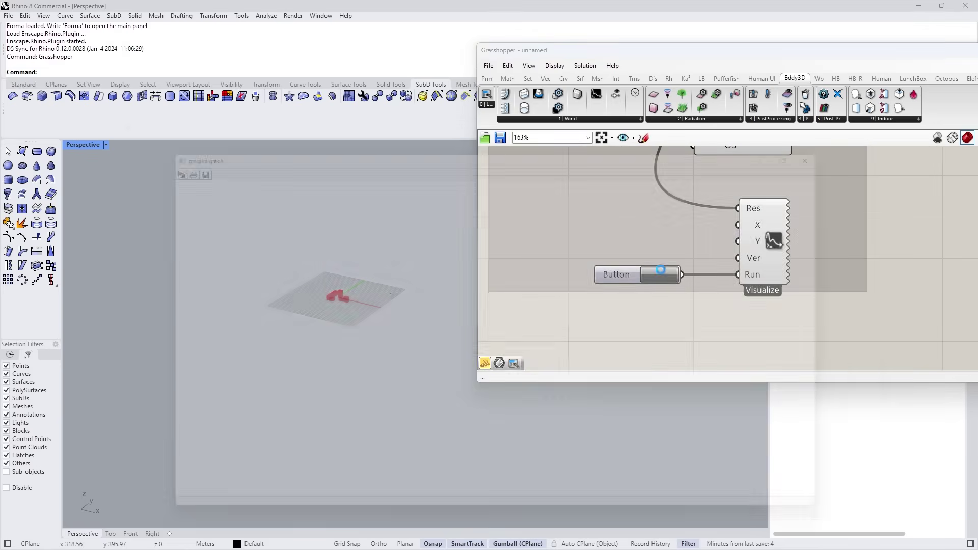
click(851, 140)
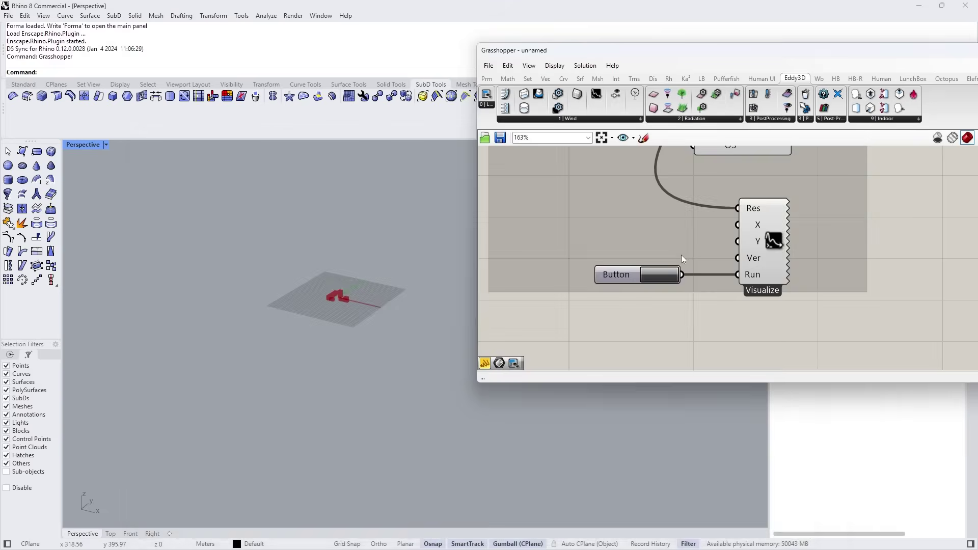
Run the probing component in the Probing points & probing group to load the wind results for the ttt probes
scroll(636, 292, down, 3)
click(677, 276)
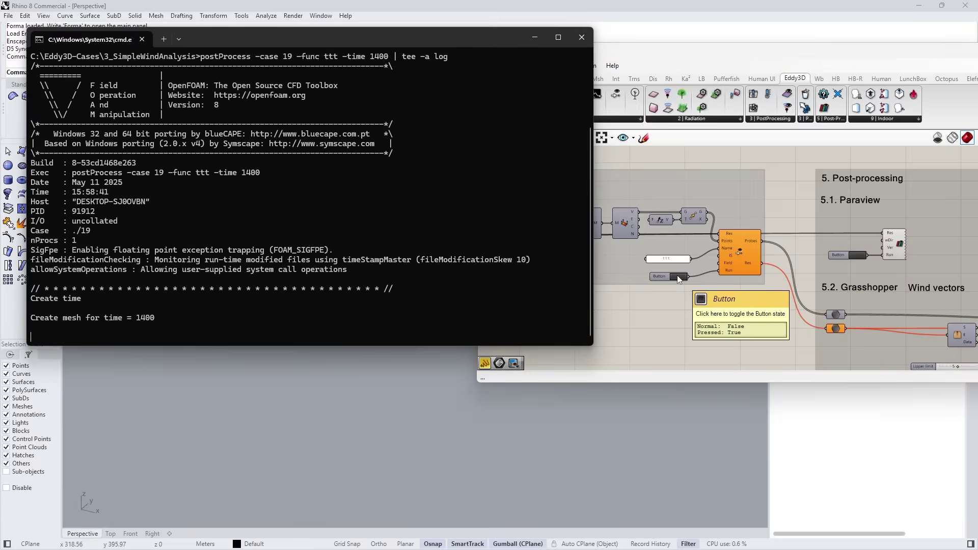
scroll(311, 382, up, 5)
scroll(338, 333, down, 5)
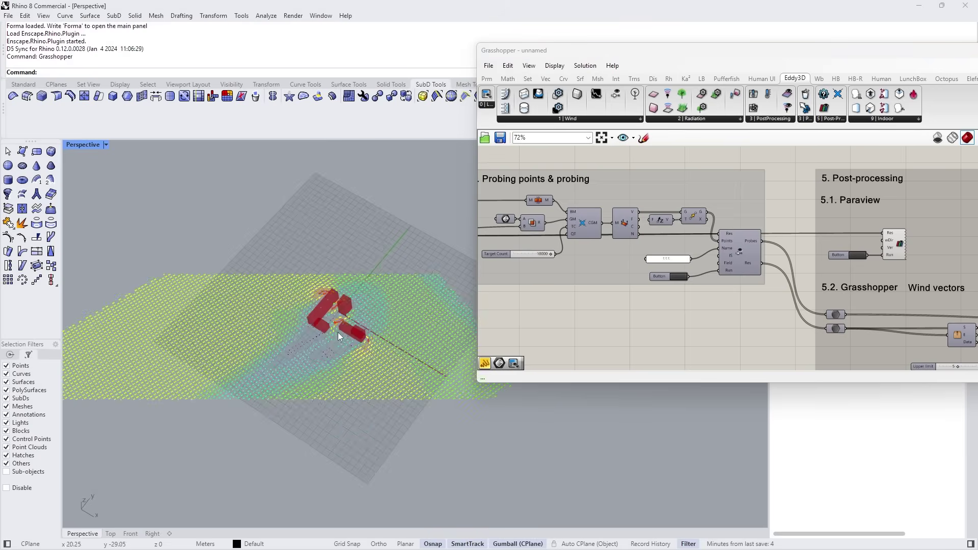
Examine the wind vectors around the buildings in the Perspective viewport and the Paraview component in the Post-processing group
scroll(316, 310, up, 8)
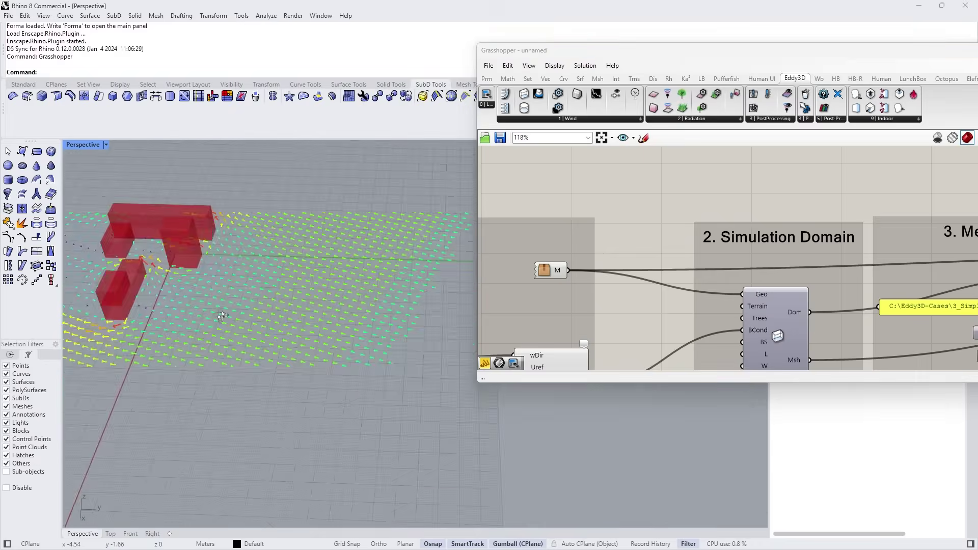
scroll(221, 317, down, 5)
mouse_move(288, 314)
right_down()
mouse_move(326, 316)
mouse_move(306, 313)
right_up()
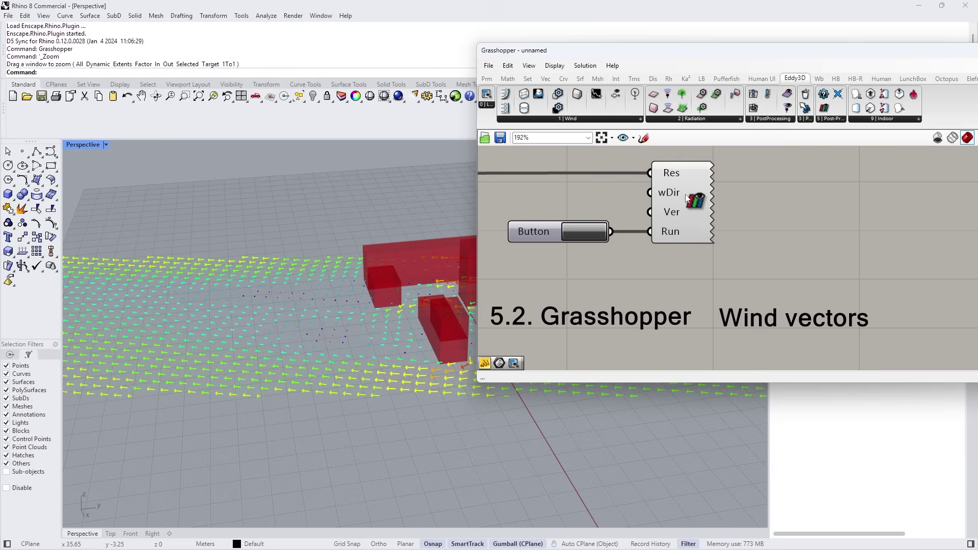
scroll(695, 262, down, 4)
scroll(695, 262, down, 2)
scroll(643, 256, up, 3)
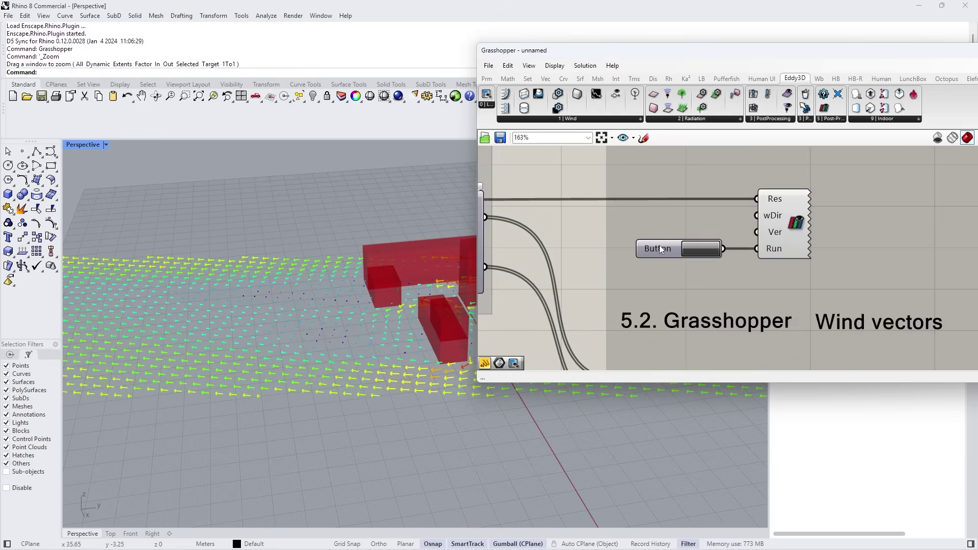
scroll(659, 246, down, 3)
scroll(672, 244, up, 4)
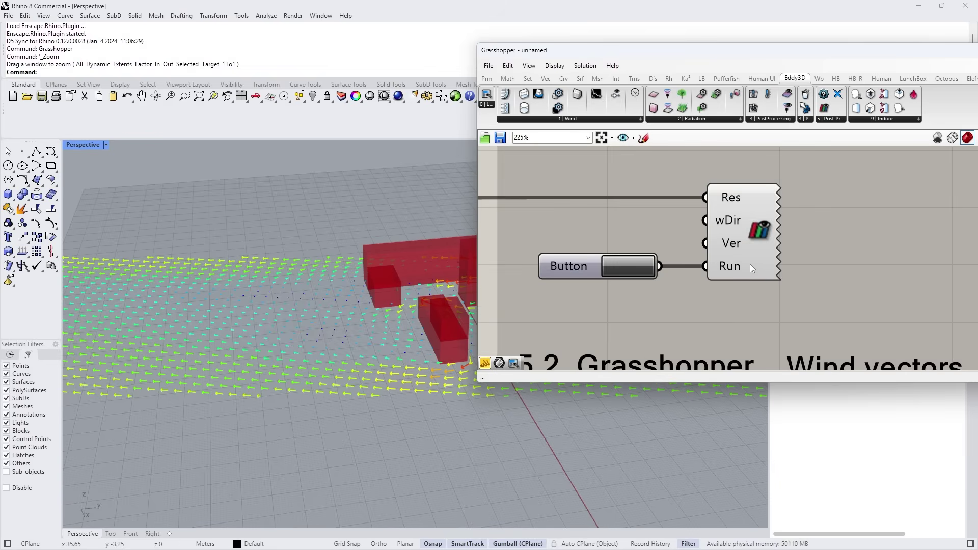
scroll(632, 257, down, 4)
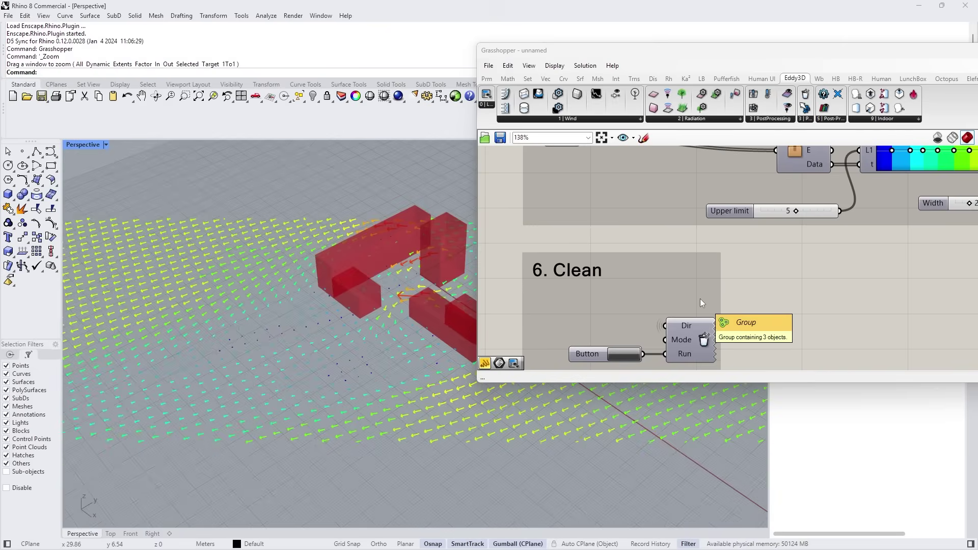
Examine the component in the Clean group and browse Eddy3D's Radiation, PostProcessing and utility component lists
scroll(671, 301, down, 4)
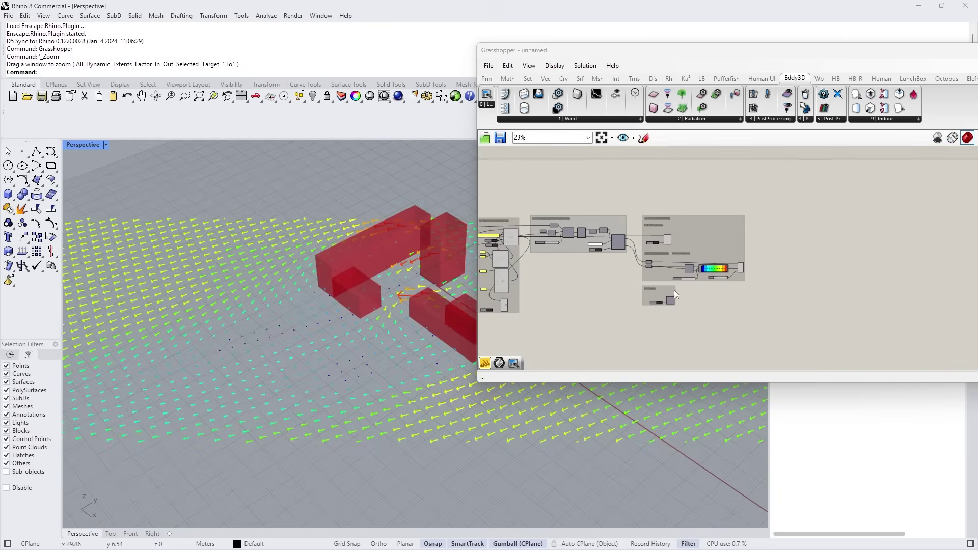
scroll(667, 294, up, 6)
scroll(628, 343, up, 3)
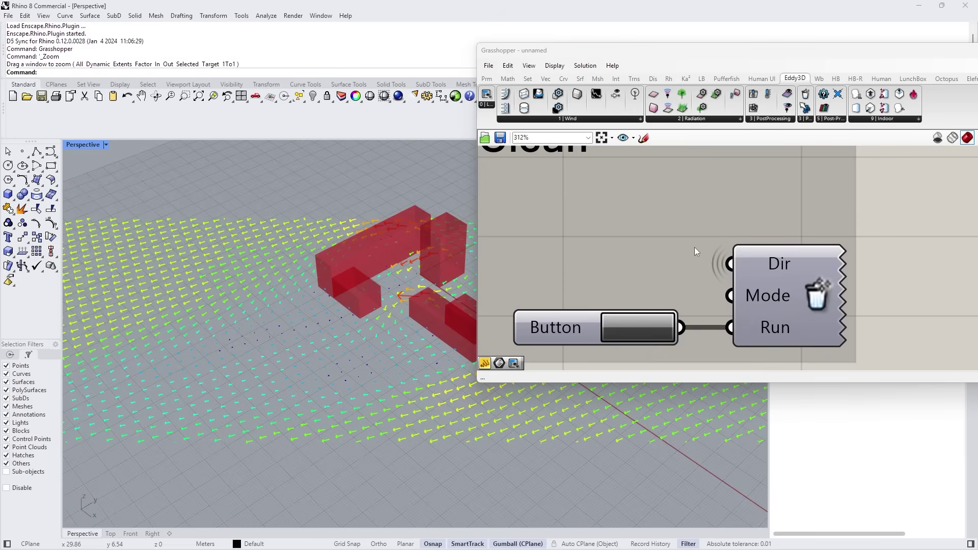
click(699, 120)
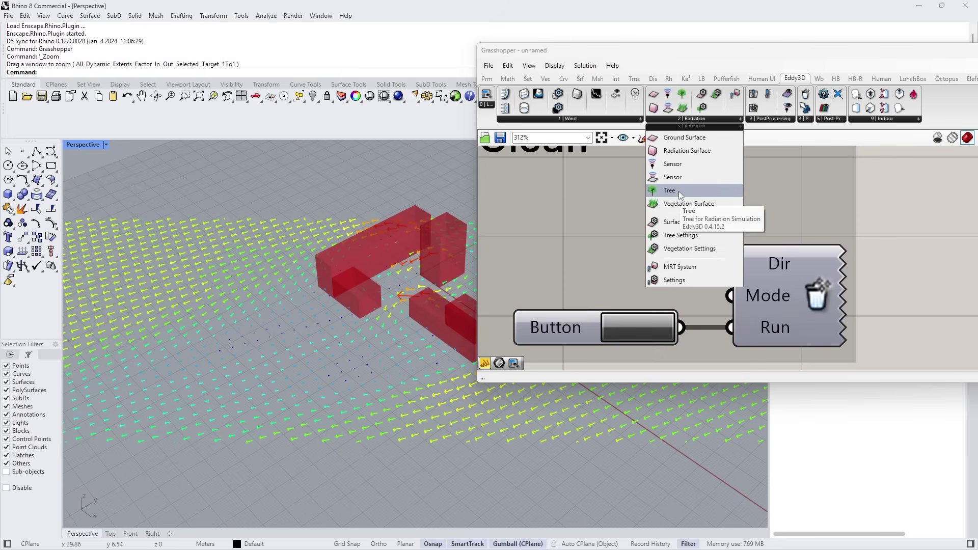
click(772, 120)
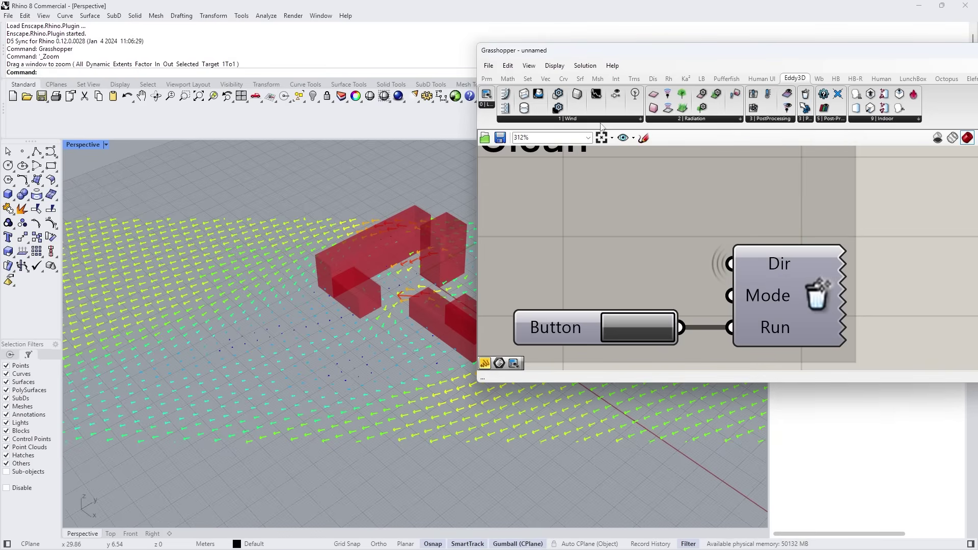
click(805, 120)
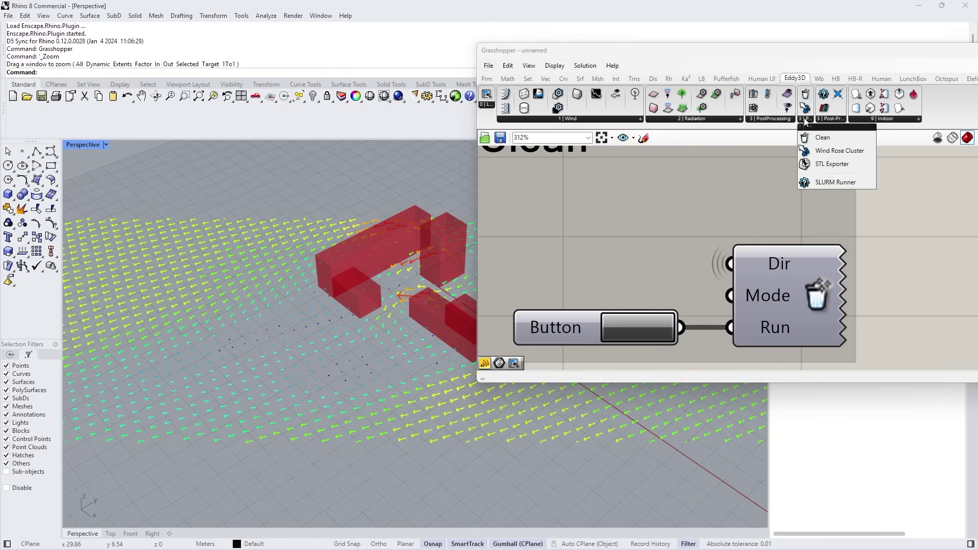
click(771, 119)
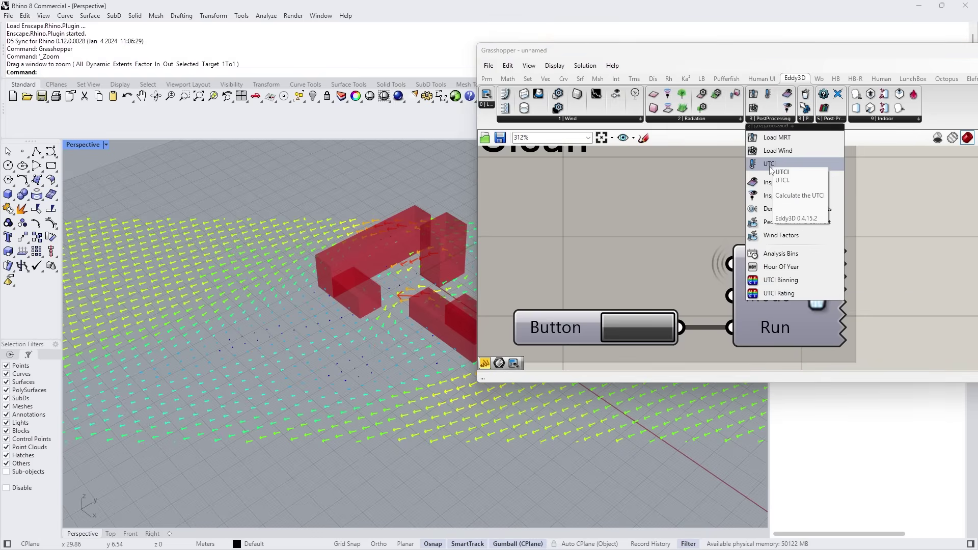
Run the Clean component in the 6. Clean group to clear the simulation case files
scroll(735, 263, down, 2)
scroll(729, 264, down, 2)
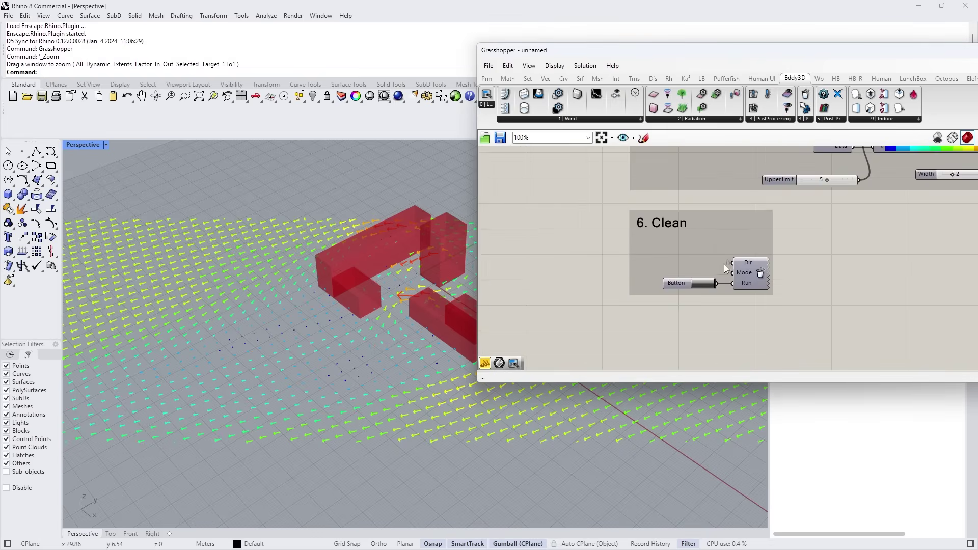
scroll(684, 250, up, 4)
scroll(691, 280, down, 3)
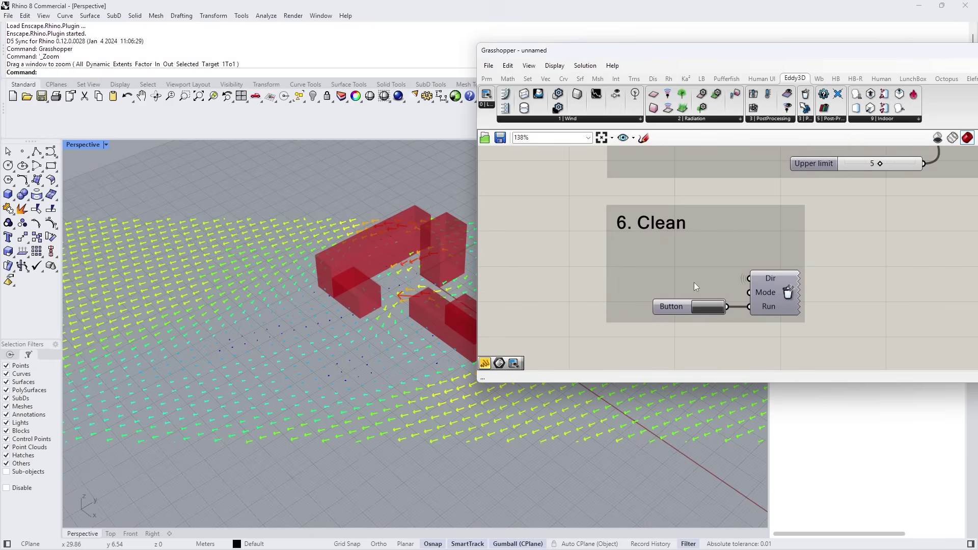
click(707, 307)
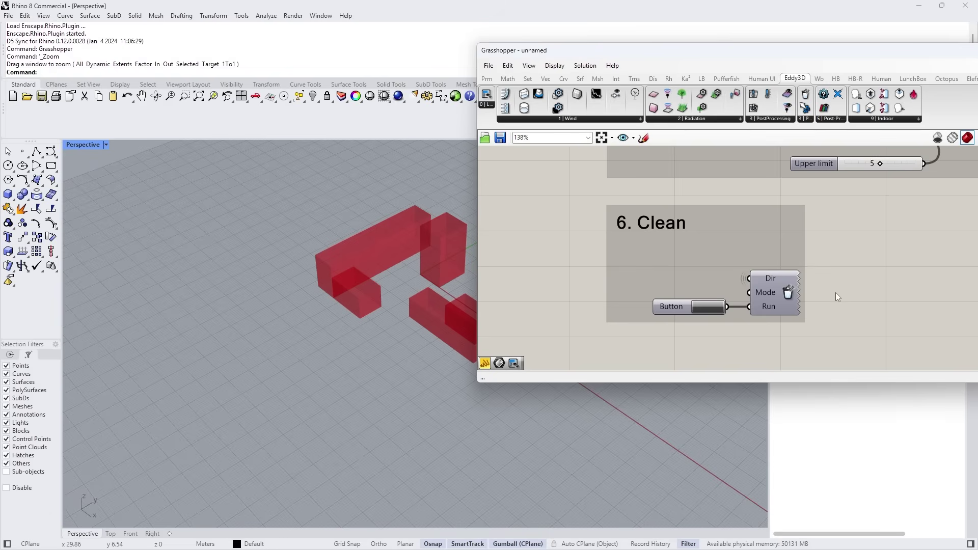
scroll(829, 278, down, 6)
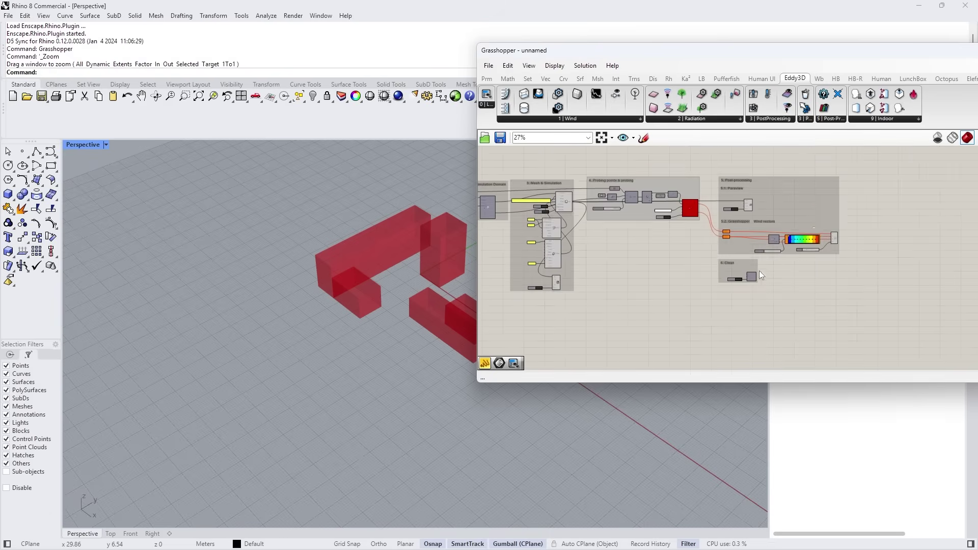
scroll(805, 226, up, 3)
scroll(724, 238, down, 6)
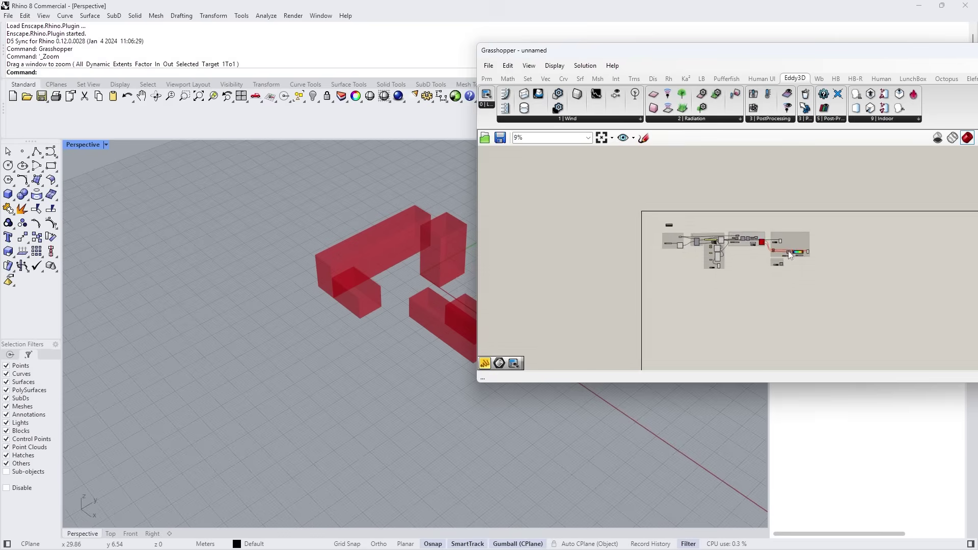
scroll(703, 228, up, 3)
scroll(702, 227, up, 1)
scroll(691, 226, down, 4)
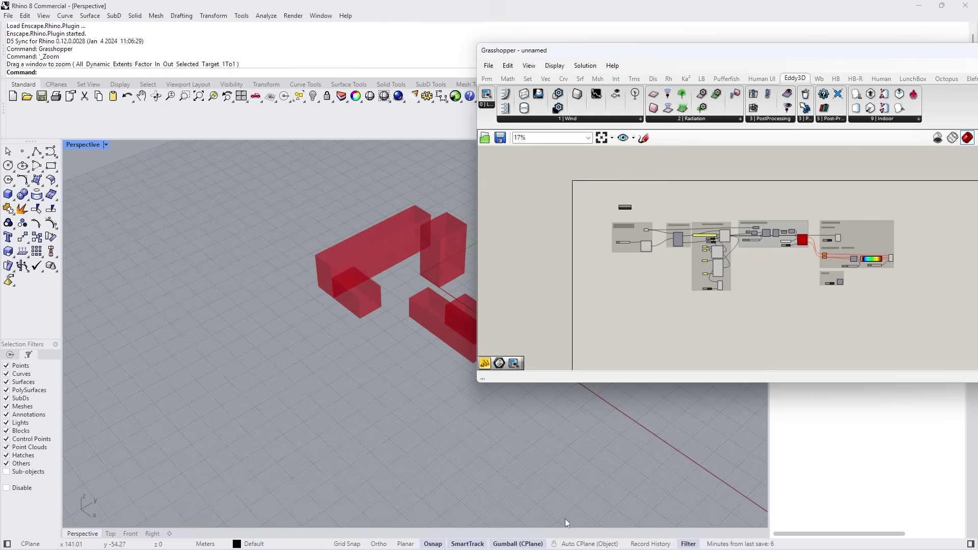
Switch to File Explorer and reopen the 3_SimpleWindAnalysis folder inside Eddy3D-Cases to check the cleaned case's files
click(537, 546)
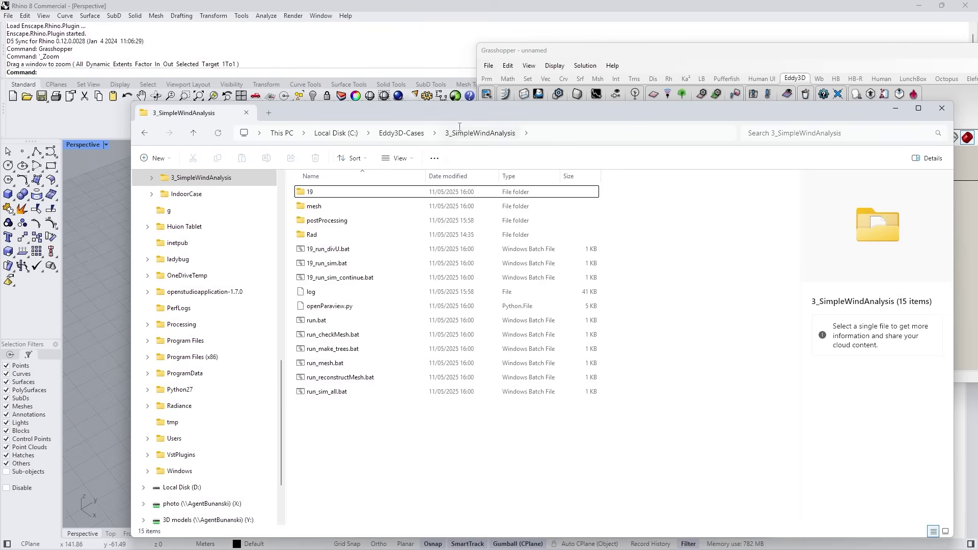
key(alt+Up)
double_click(326, 193)
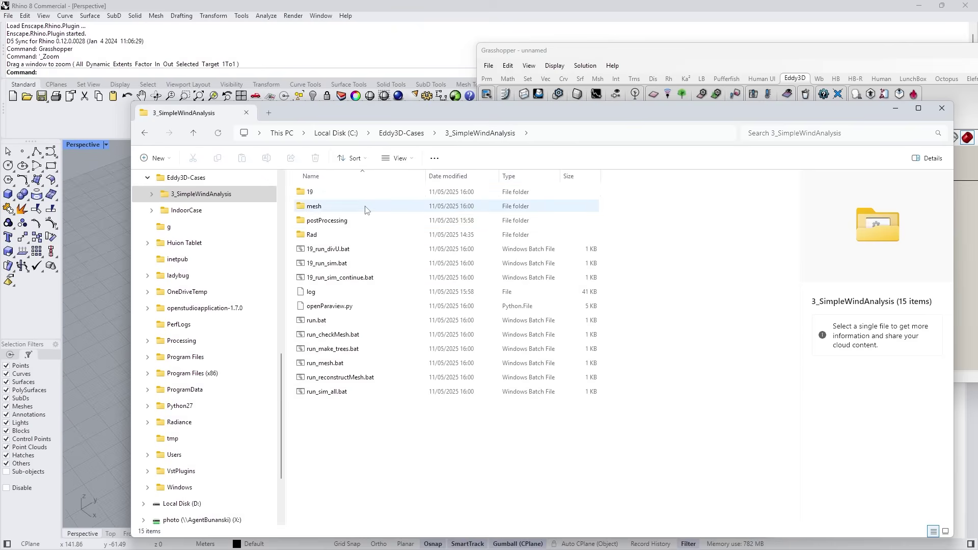